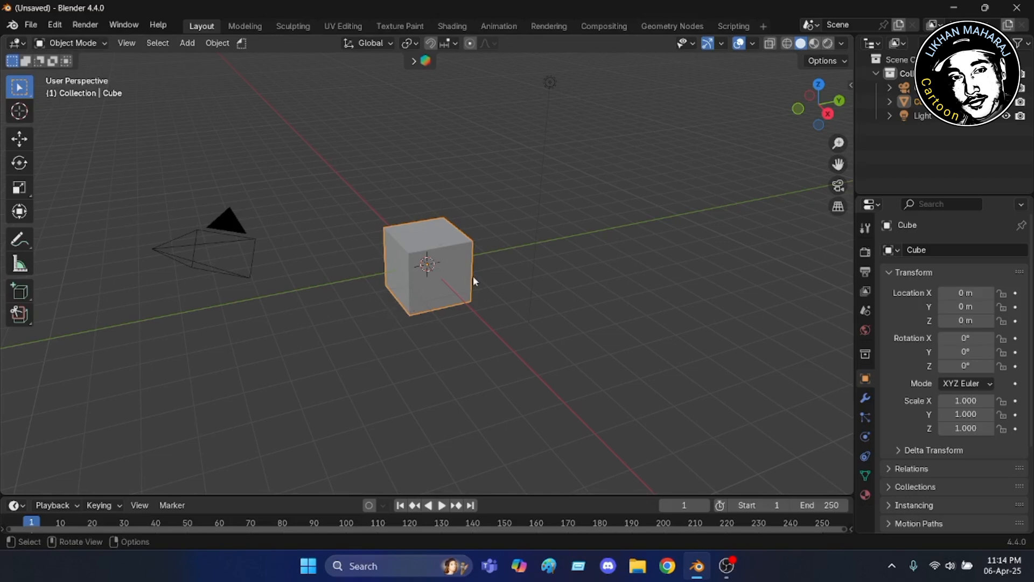
Delete the default cube and add an ico sphere mesh in its place.
{"action": "key", "text": "x"}
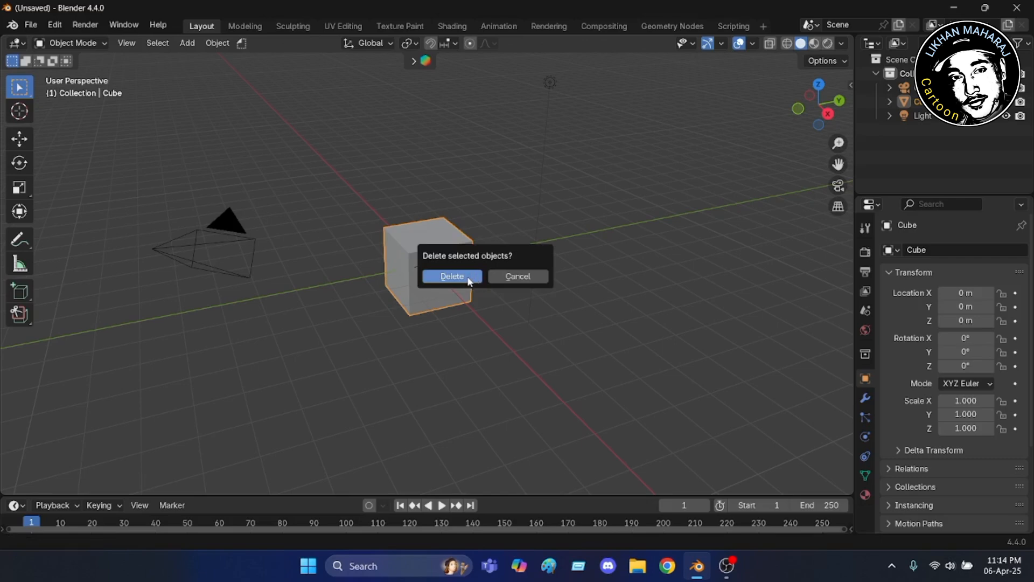
{"action": "left_click", "coordinate": [468, 278]}
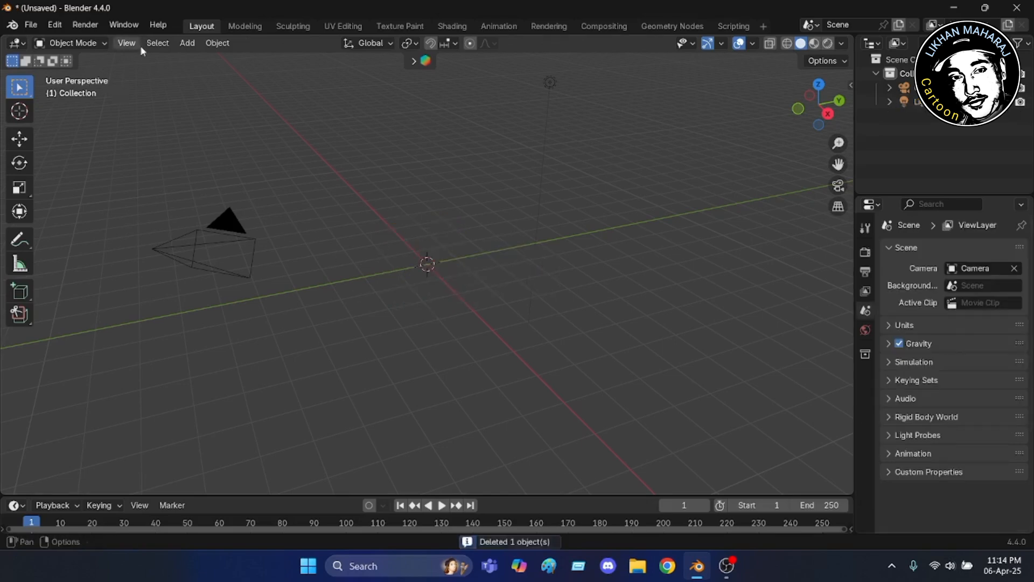
{"action": "left_click", "coordinate": [185, 43]}
{"action": "mouse_move", "coordinate": [189, 60]}
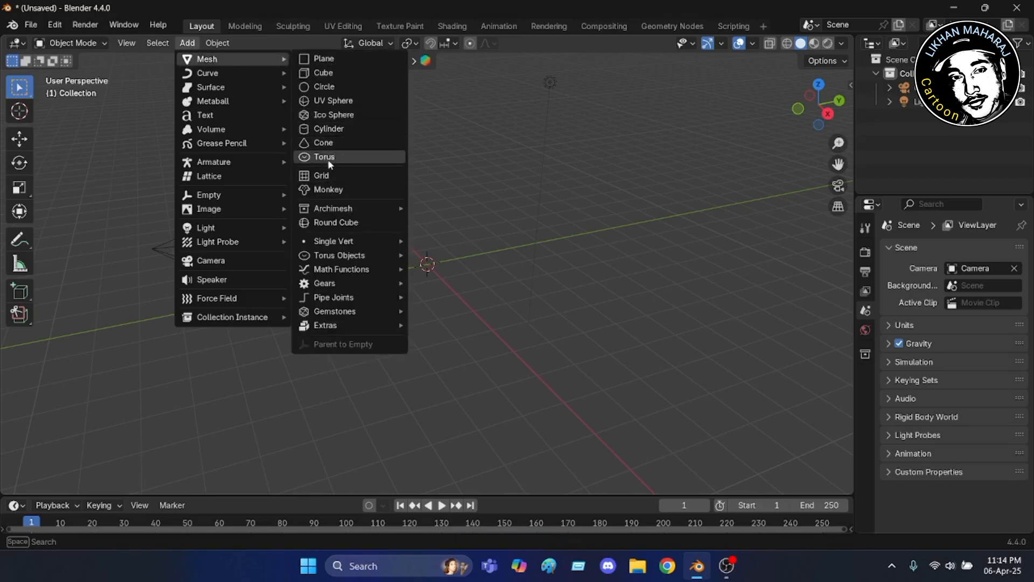
{"action": "left_click", "coordinate": [335, 114]}
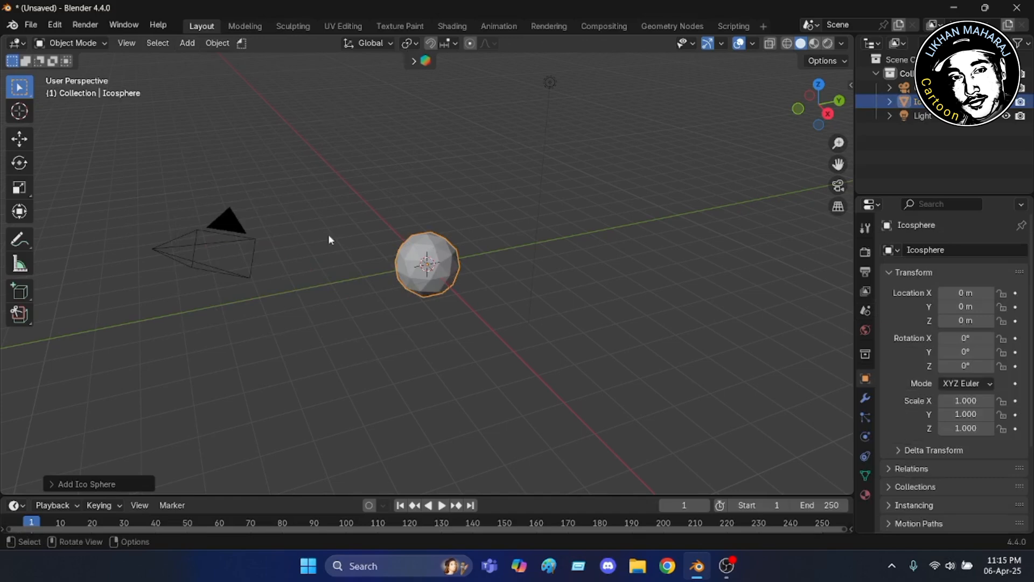
Add a Subdivision Surface modifier to the ico sphere and apply it, working in the front orthographic view.
{"action": "left_click", "coordinate": [798, 109]}
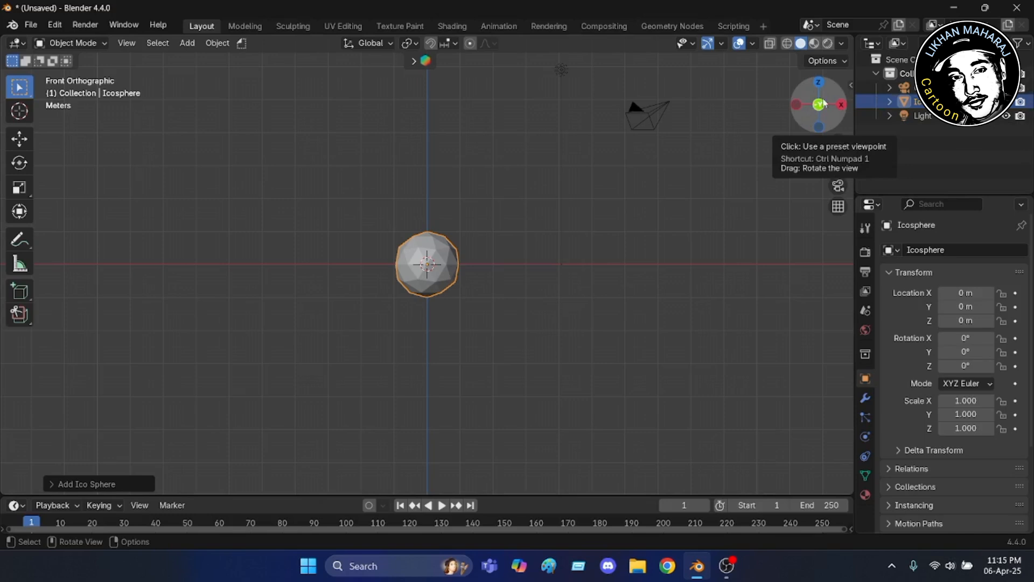
{"action": "scroll", "coordinate": [405, 223], "scroll_direction": "up", "scroll_amount": 4}
{"action": "scroll", "coordinate": [524, 370], "scroll_direction": "up", "scroll_amount": 2}
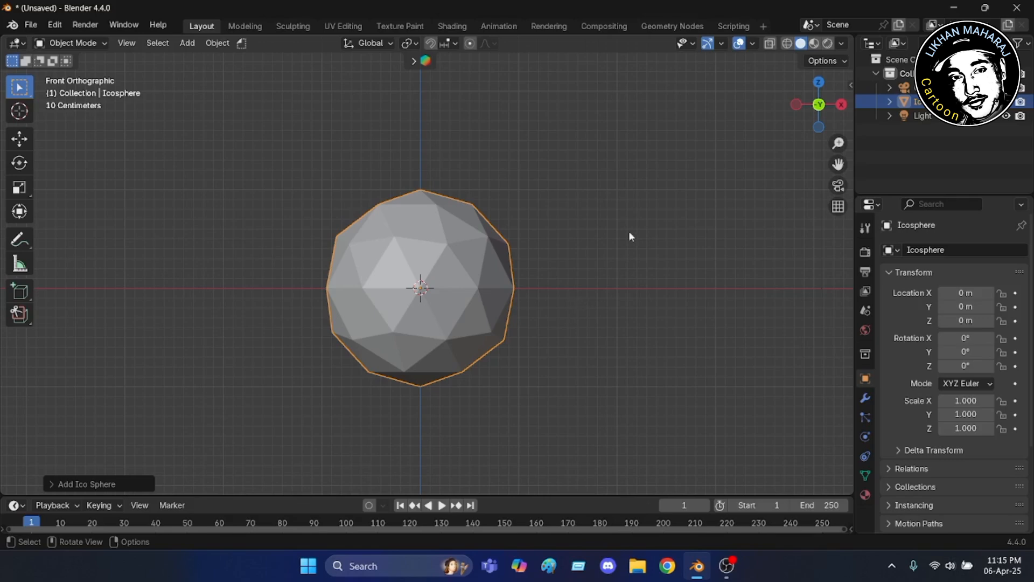
{"action": "left_click", "coordinate": [866, 399]}
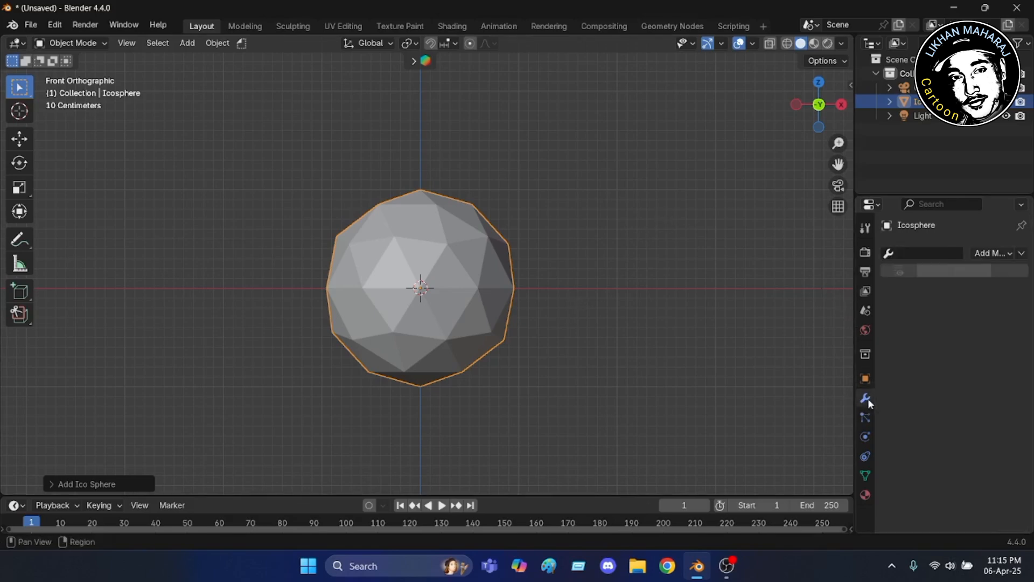
{"action": "left_click", "coordinate": [1006, 253]}
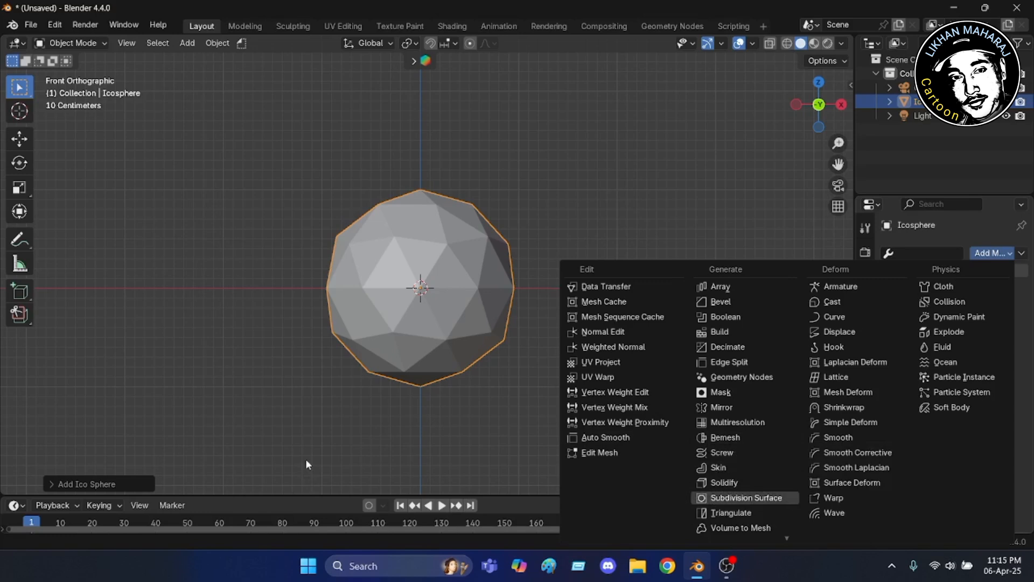
{"action": "key", "text": "Return"}
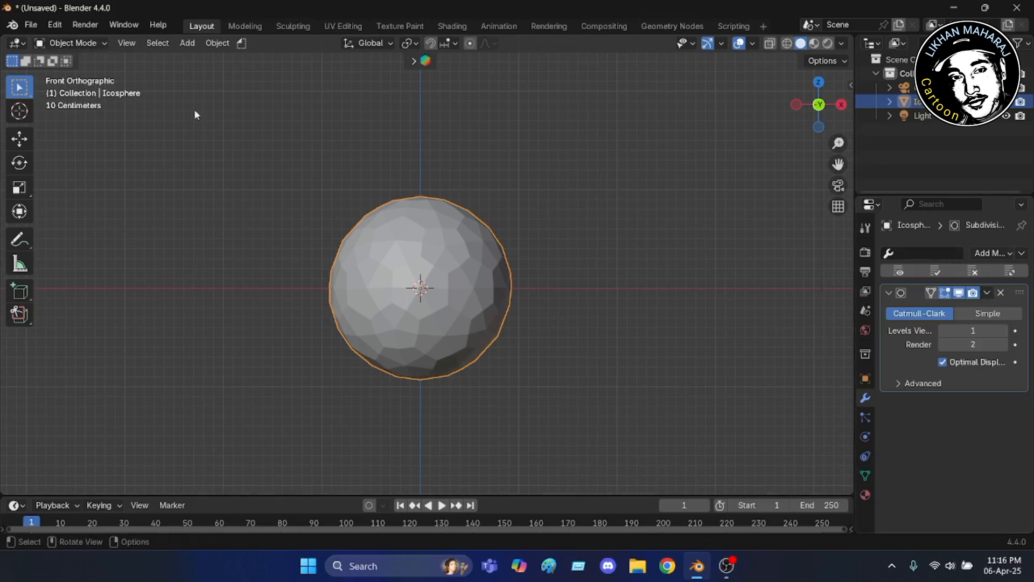
{"action": "left_click", "coordinate": [987, 292]}
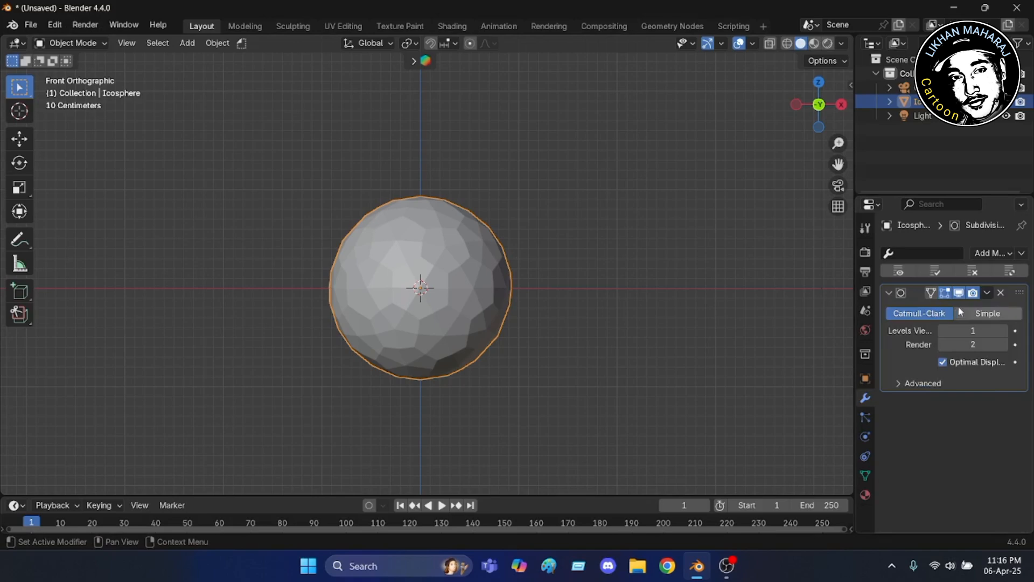
{"action": "left_click", "coordinate": [988, 293]}
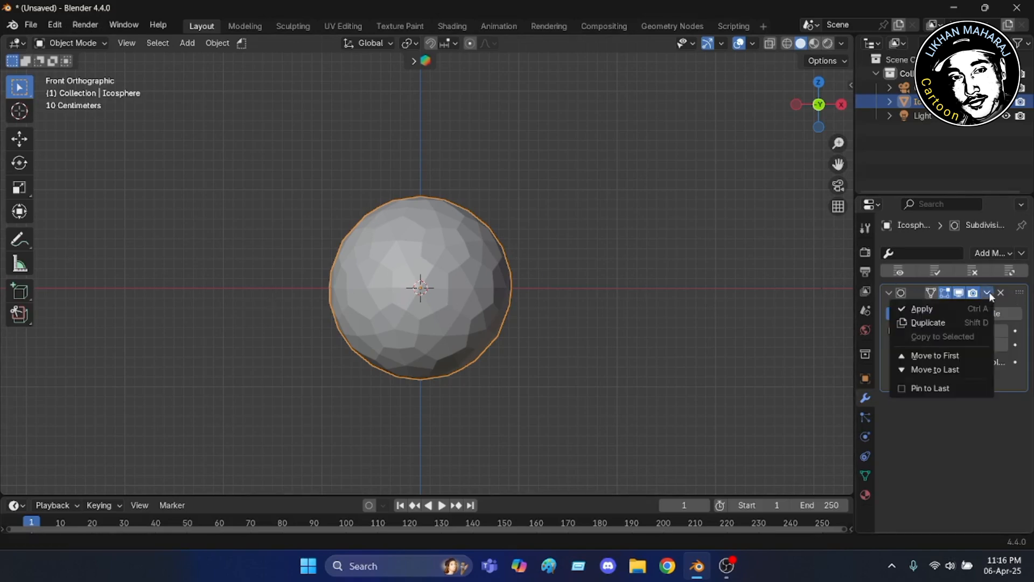
{"action": "left_click", "coordinate": [920, 311]}
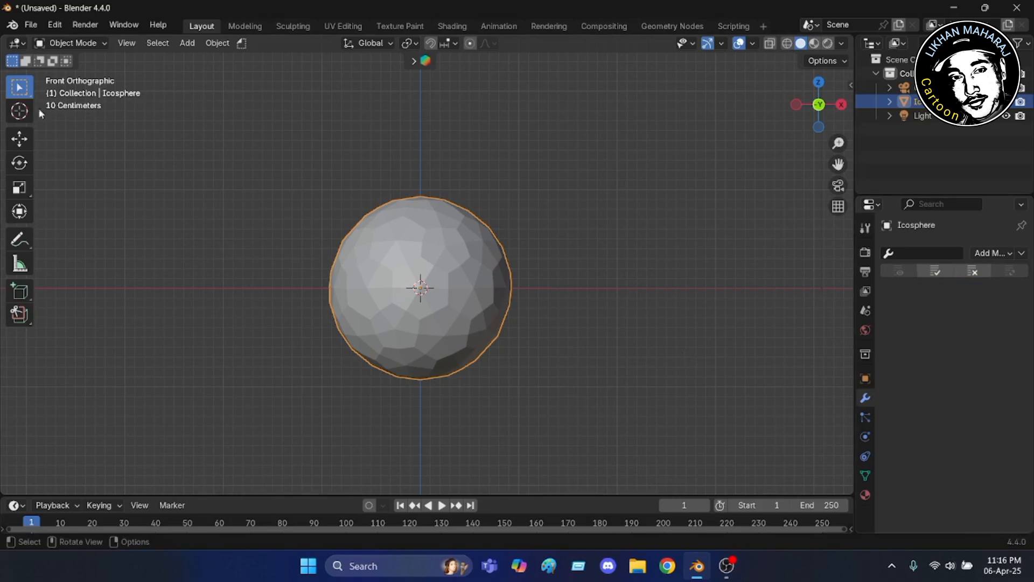
Put the ico sphere into Edit Mode and deselect its entire mesh.
{"action": "left_click", "coordinate": [100, 43]}
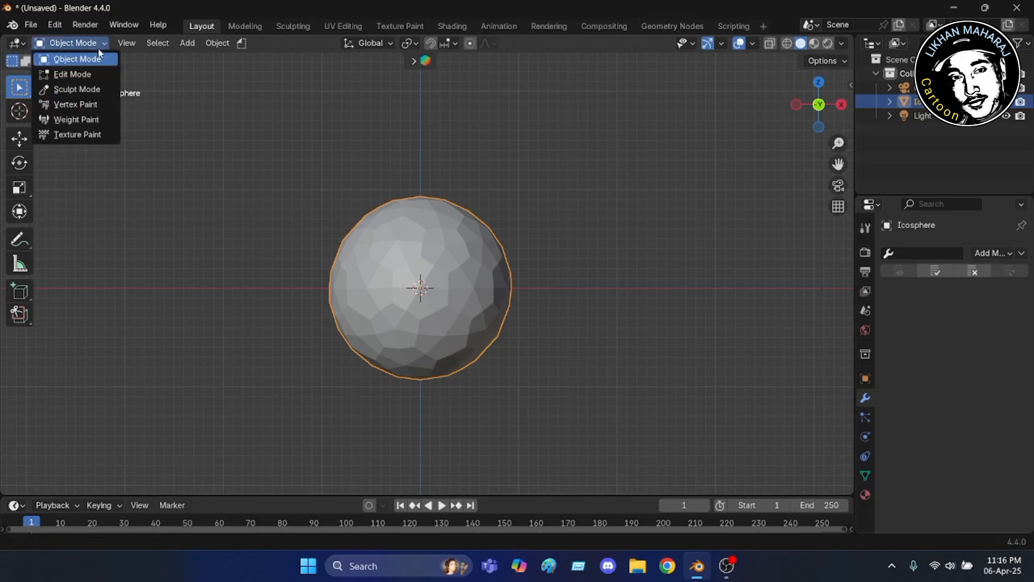
{"action": "left_click", "coordinate": [76, 74]}
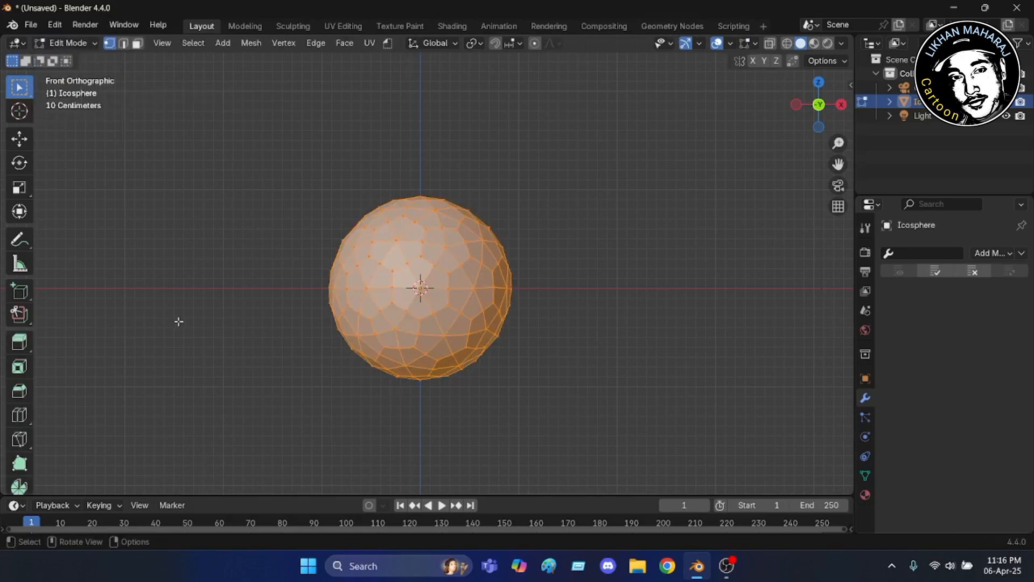
{"action": "key", "text": "KP_Decimal"}
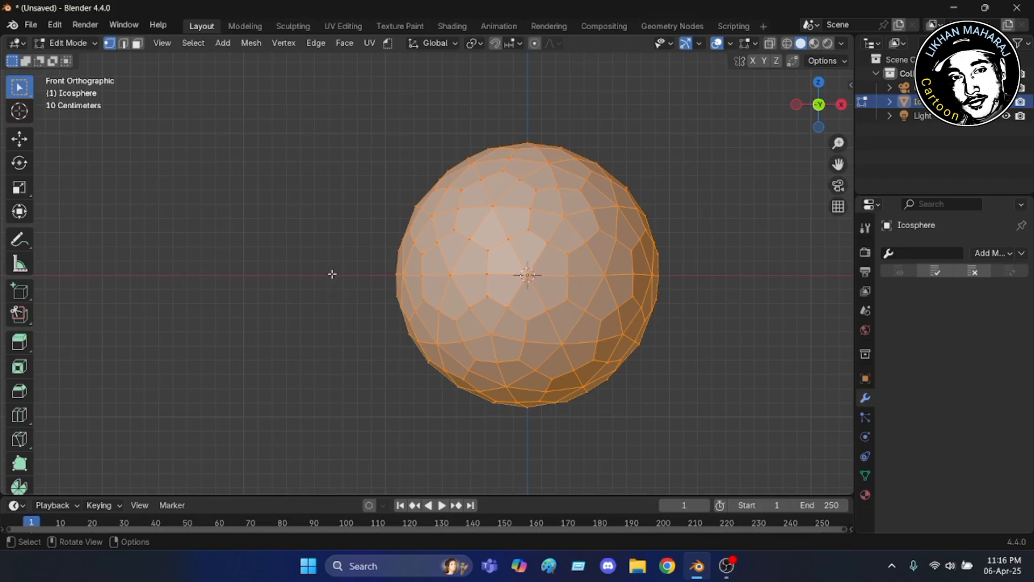
{"action": "left_click", "coordinate": [326, 152]}
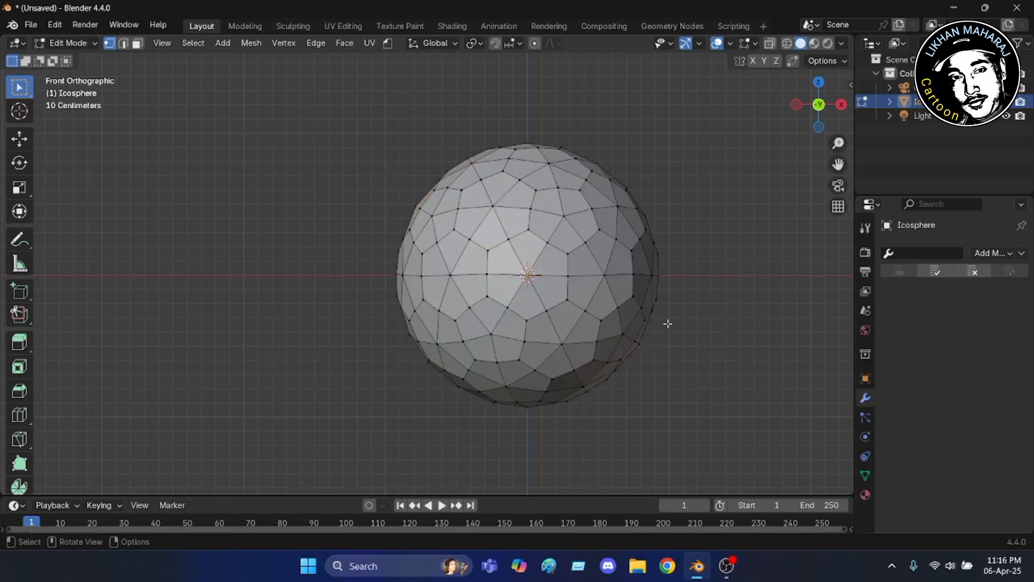
{"action": "scroll", "coordinate": [667, 324], "scroll_direction": "up", "scroll_amount": 1}
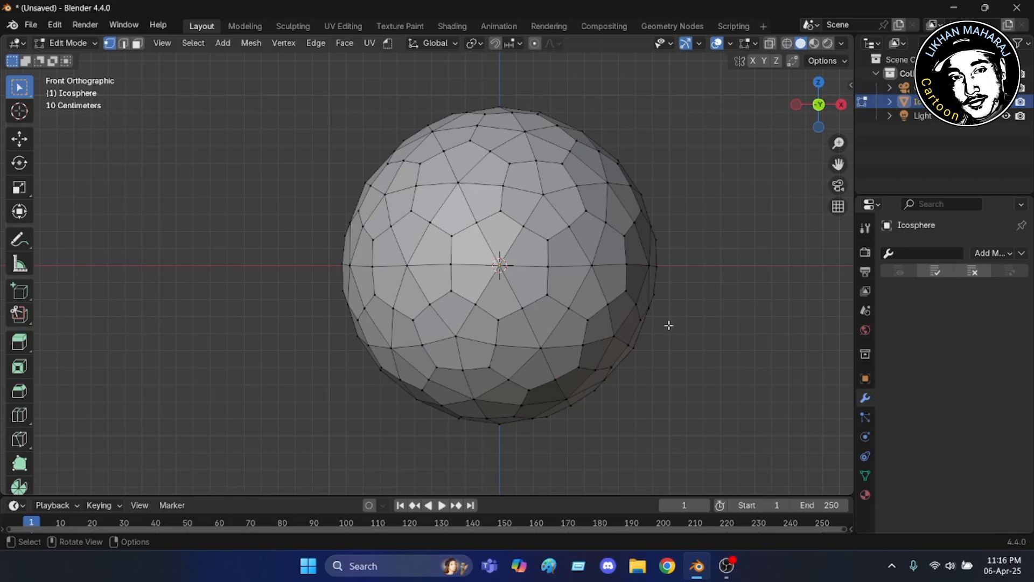
In edge select mode, select all the edges outlining the hexagon at the centre of the sphere's front.
{"action": "left_click", "coordinate": [124, 46]}
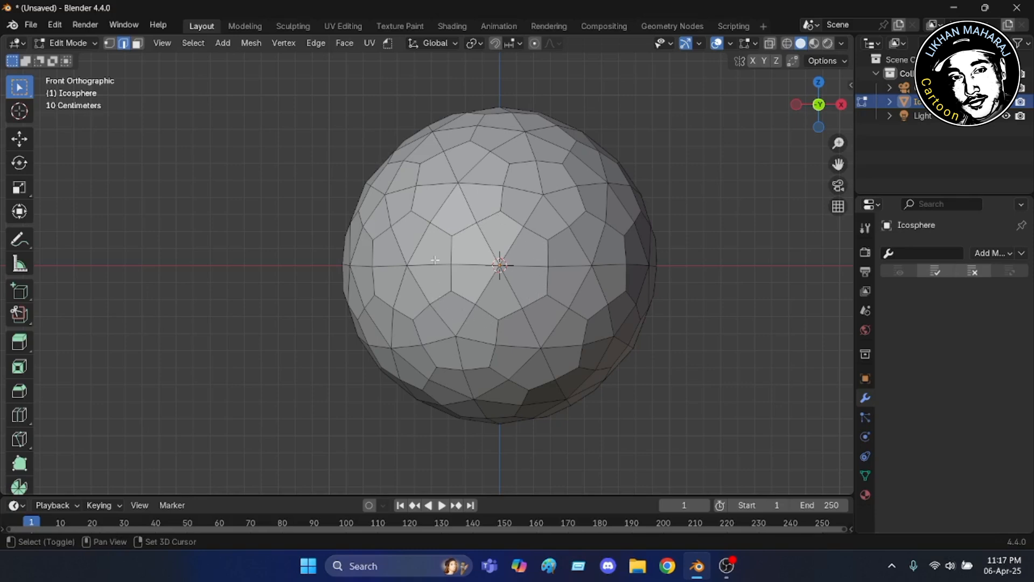
{"action": "left_click", "coordinate": [466, 228], "text": "shift"}
{"action": "left_click", "coordinate": [522, 226], "text": "shift"}
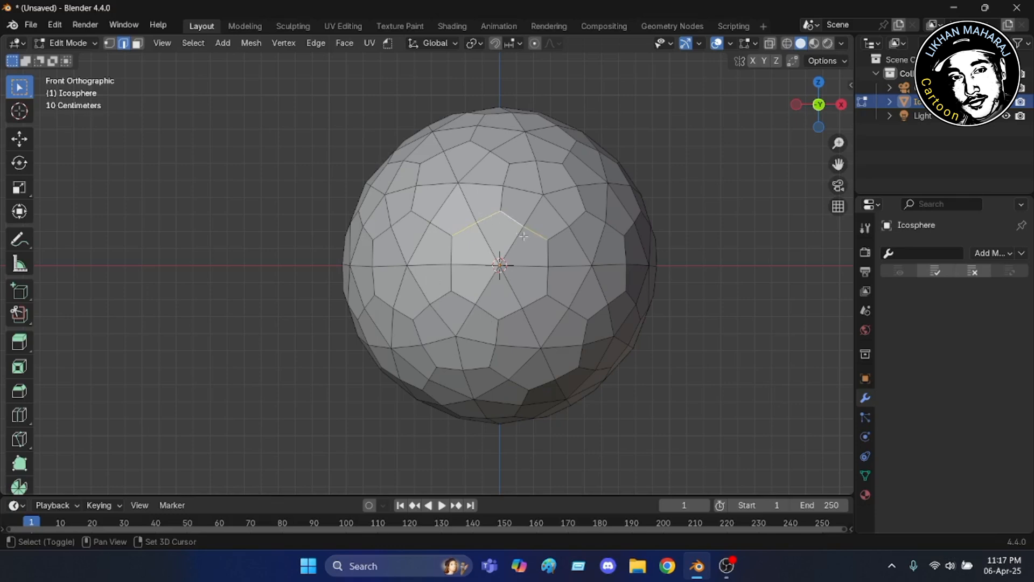
{"action": "left_click", "coordinate": [548, 260], "text": "shift"}
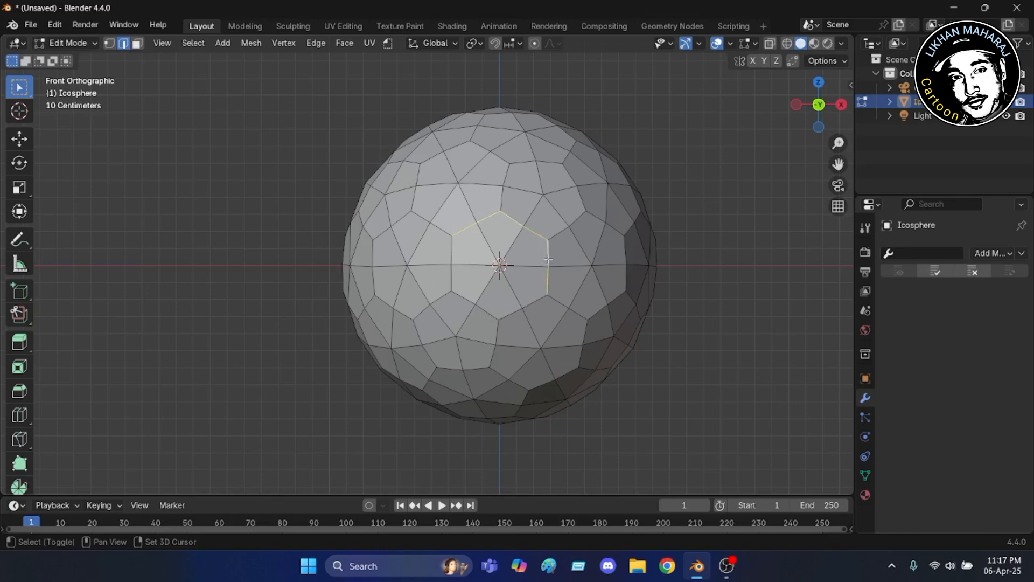
{"action": "left_click", "coordinate": [532, 304], "text": "shift"}
{"action": "left_click", "coordinate": [489, 314], "text": "shift"}
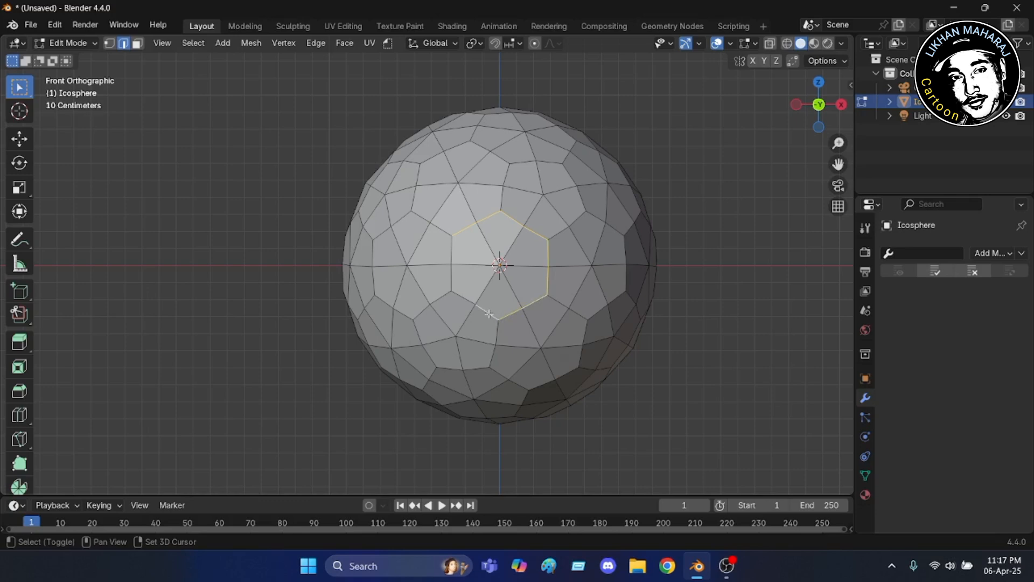
{"action": "left_click", "coordinate": [454, 284], "text": "shift"}
{"action": "left_click", "coordinate": [454, 245], "text": "shift"}
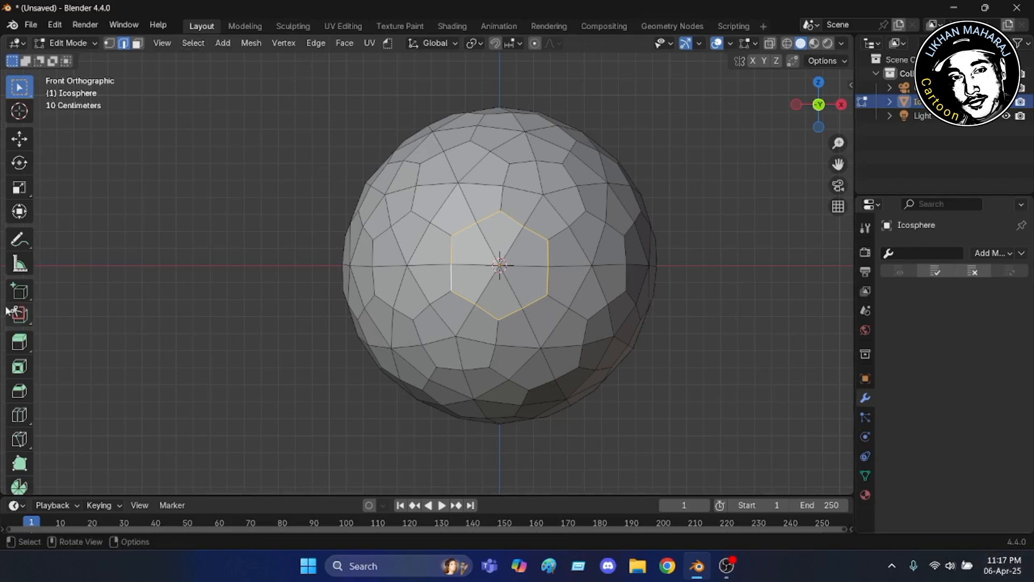
Extend the selection to all similar edges on the sphere by Face Angles.
{"action": "left_click", "coordinate": [193, 43]}
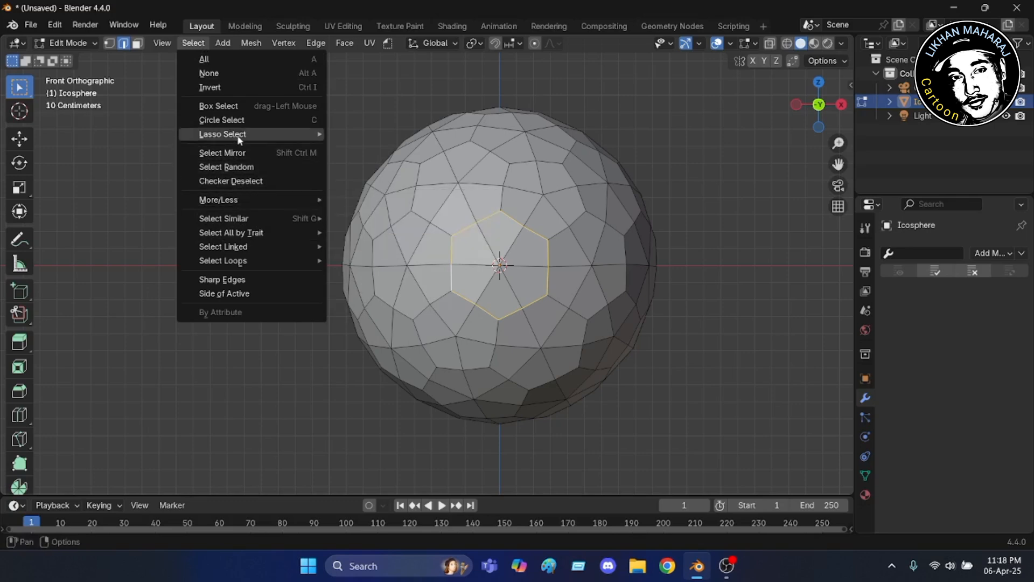
{"action": "mouse_move", "coordinate": [237, 220]}
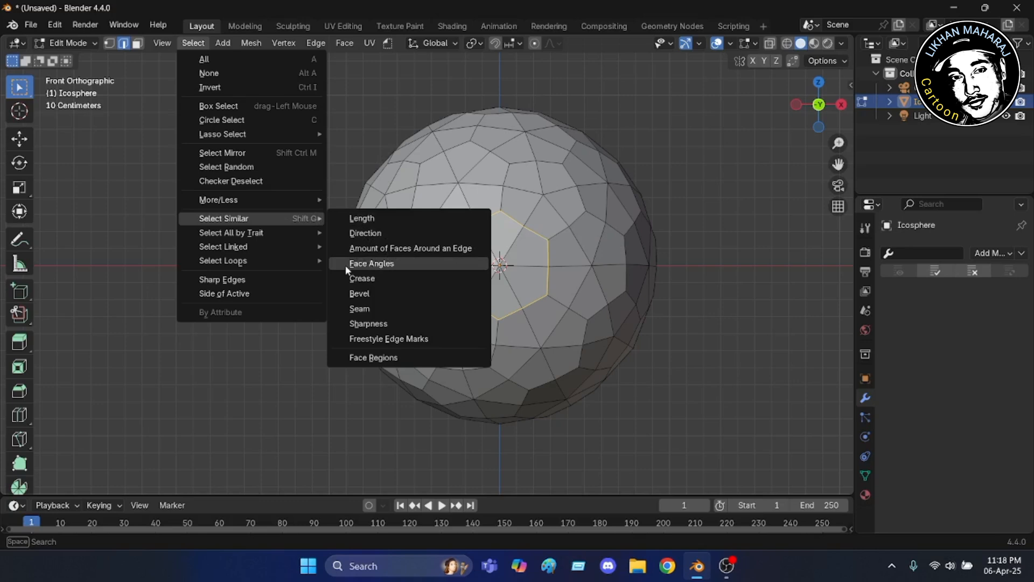
{"action": "left_click", "coordinate": [376, 263]}
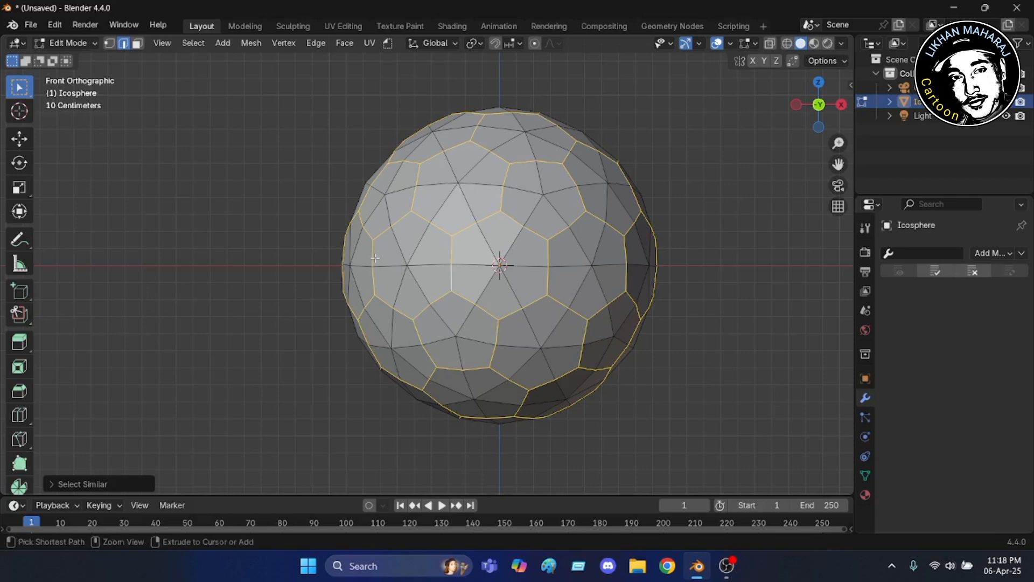
Bevel the selected panel outline edges with an offset of about 0.025 m and 2 segments.
{"action": "key", "text": "ctrl+b"}
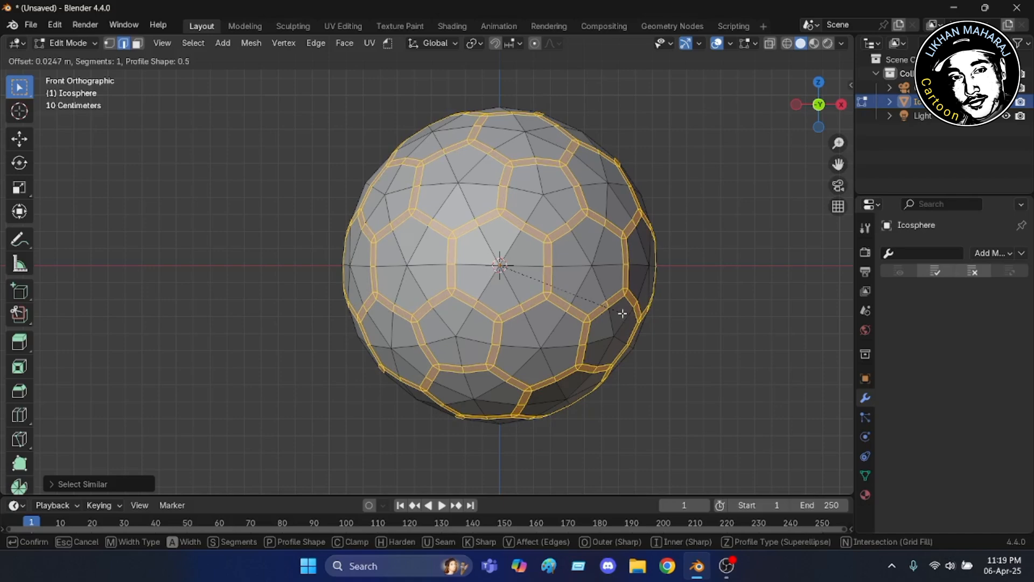
{"action": "scroll", "coordinate": [623, 314], "scroll_direction": "up", "scroll_amount": 1}
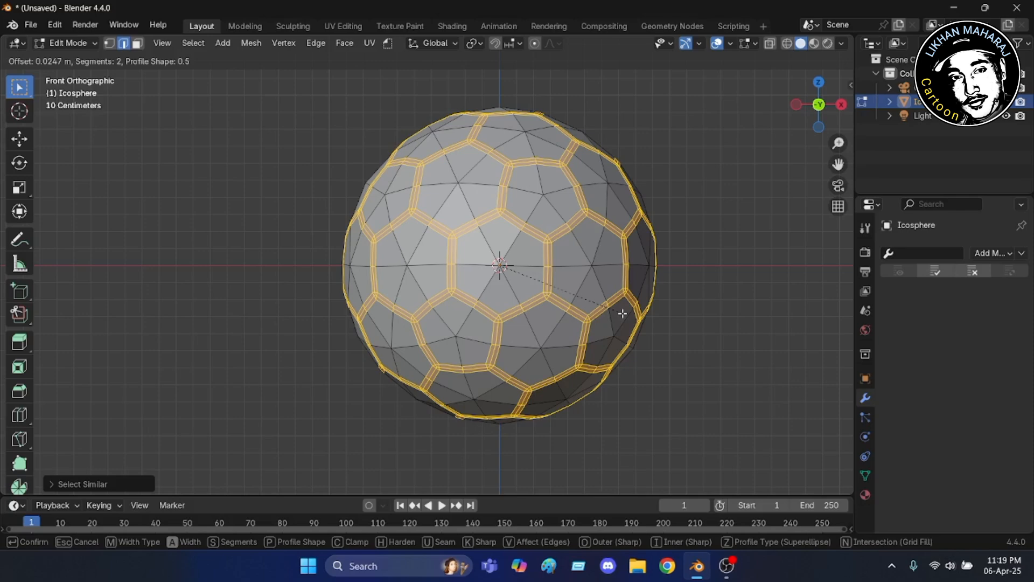
{"action": "left_click", "coordinate": [622, 313]}
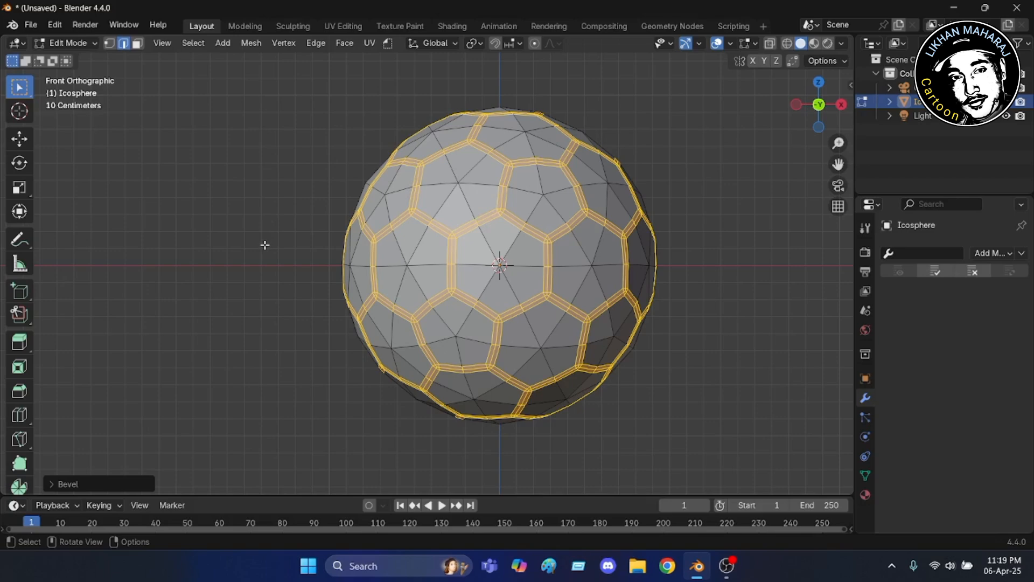
Reduce the selection to the centre lines of the bevelled seams and scale them inward to about 0.96.
{"action": "key", "text": "ctrl"}
{"action": "key", "text": "ctrl+KP_Subtract"}
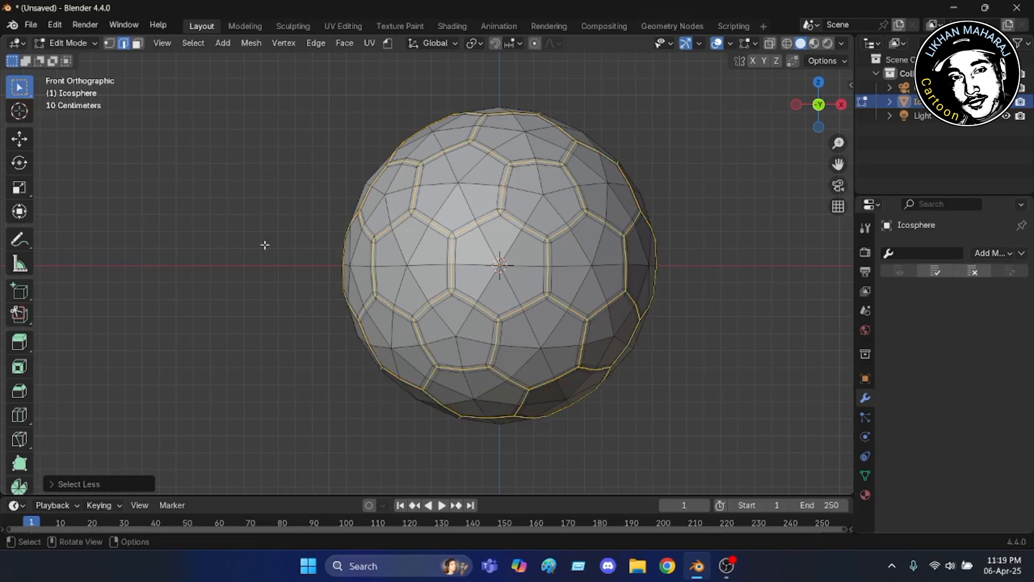
{"action": "scroll", "coordinate": [435, 226], "scroll_direction": "up", "scroll_amount": 3}
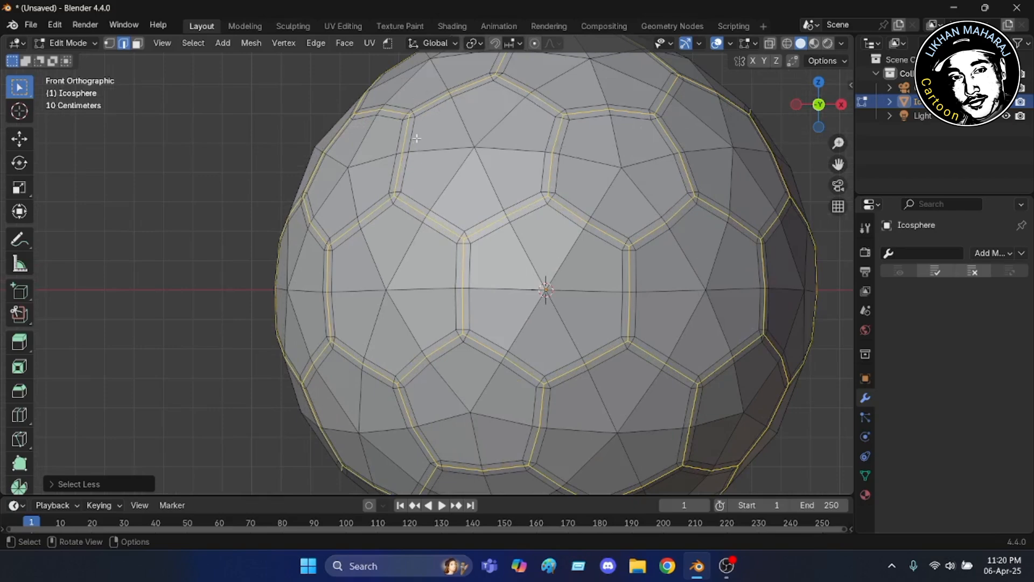
{"action": "scroll", "coordinate": [417, 138], "scroll_direction": "down", "scroll_amount": 4}
{"action": "scroll", "coordinate": [580, 173], "scroll_direction": "up", "scroll_amount": 1}
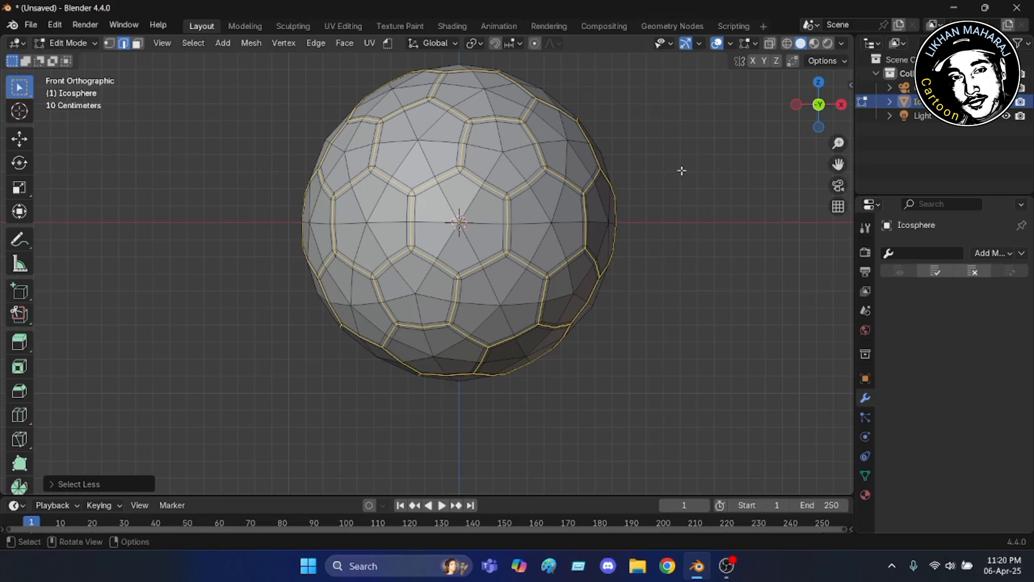
{"action": "key", "text": "s"}
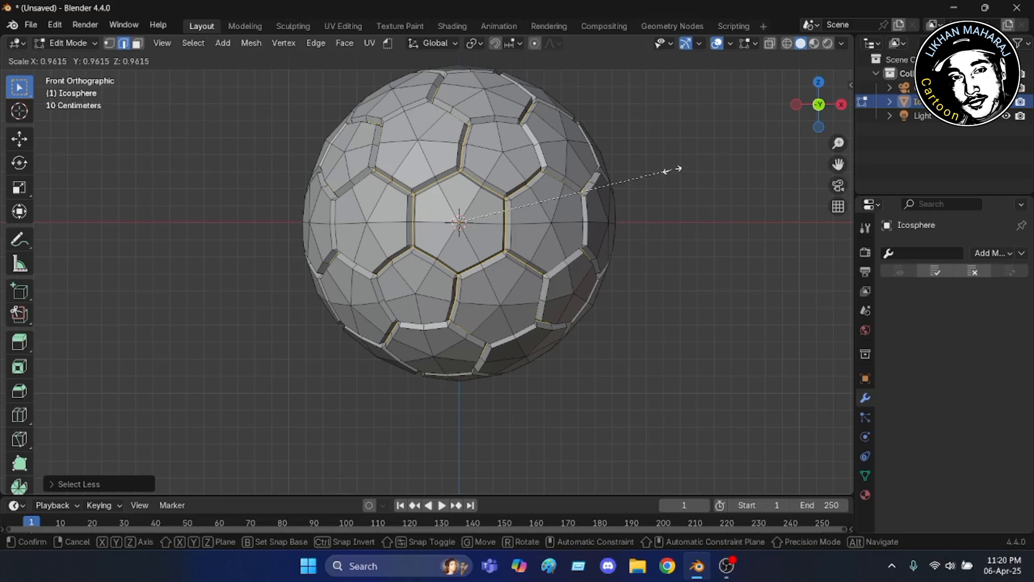
{"action": "left_click", "coordinate": [672, 169]}
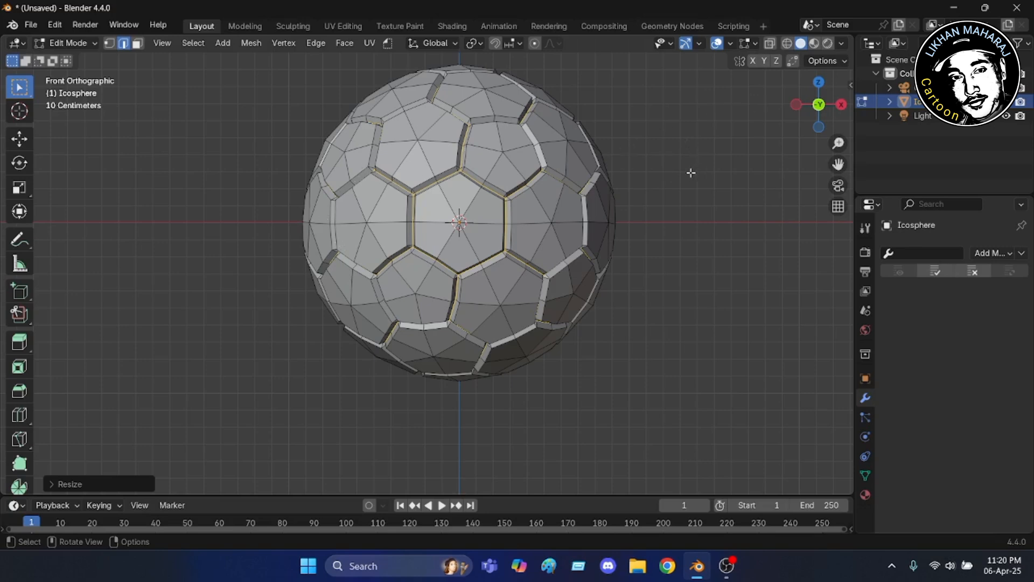
Bevel the recessed seam centre lines with an offset of about 0.021 m and 4 segments.
{"action": "key", "text": "ctrl"}
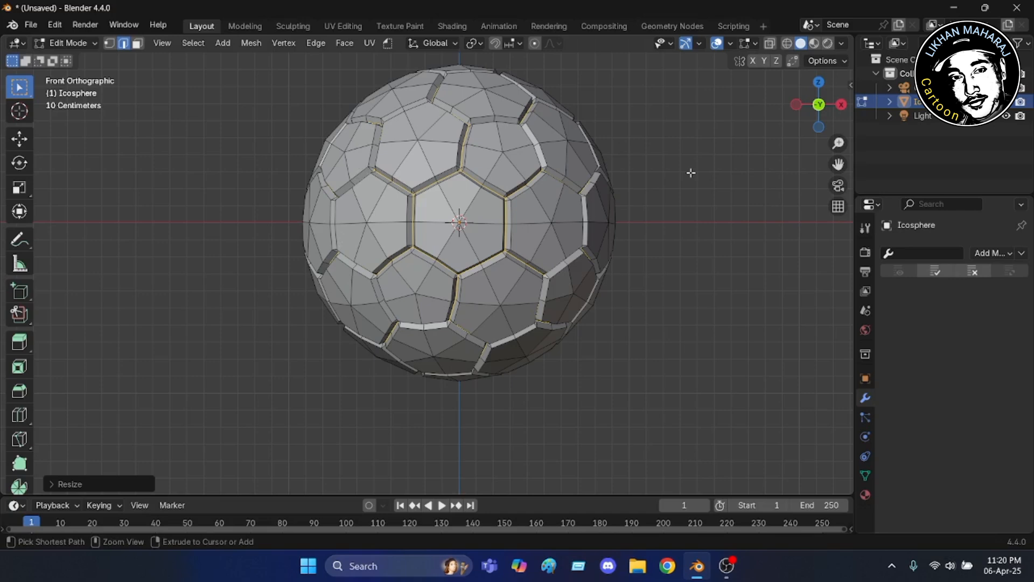
{"action": "key", "text": "ctrl+b"}
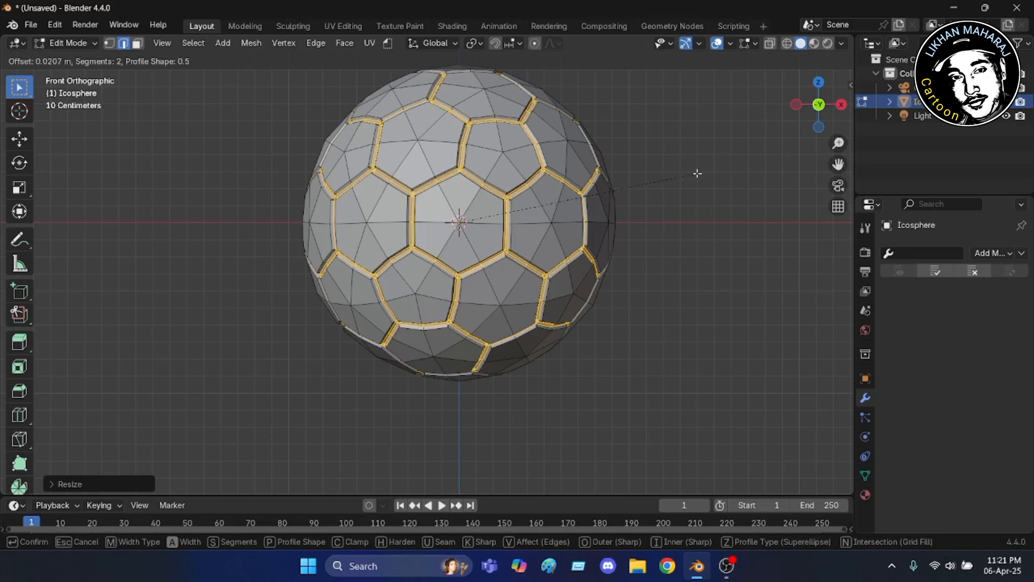
{"action": "scroll", "coordinate": [697, 173], "scroll_direction": "up", "scroll_amount": 1}
{"action": "scroll", "coordinate": [697, 173], "scroll_direction": "up", "scroll_amount": 1}
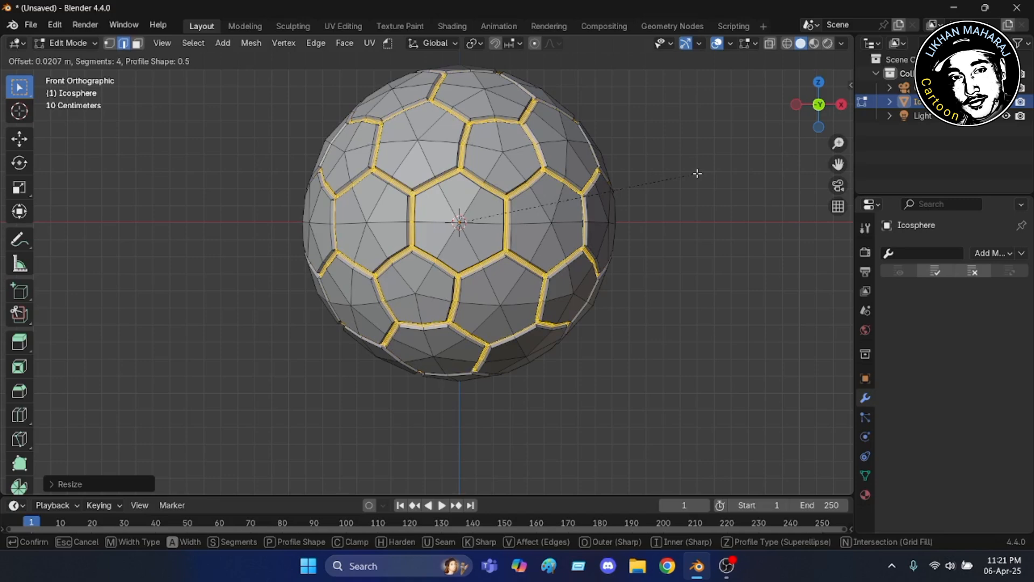
{"action": "scroll", "coordinate": [697, 173], "scroll_direction": "up", "scroll_amount": 1}
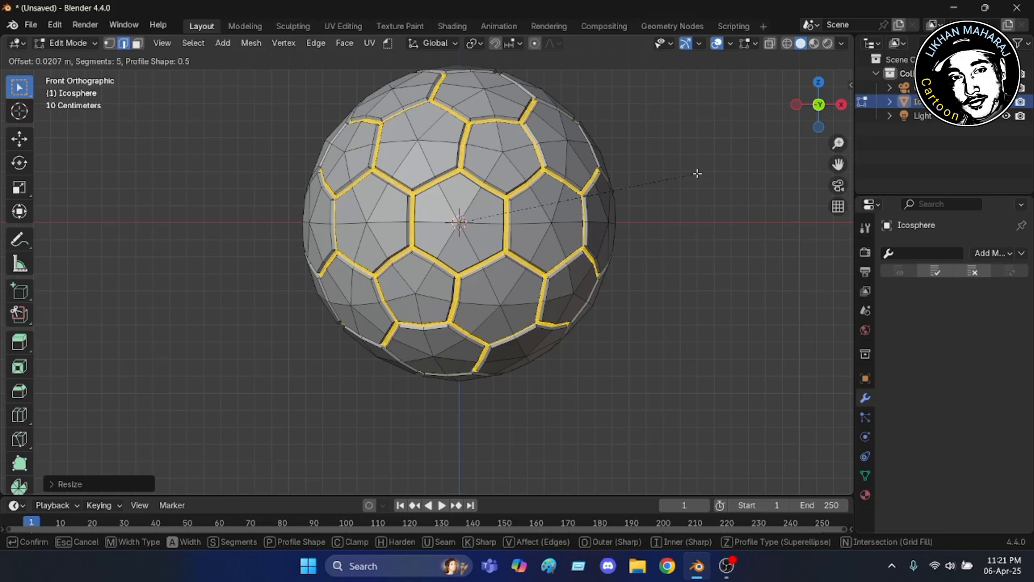
{"action": "scroll", "coordinate": [697, 173], "scroll_direction": "down", "scroll_amount": 1}
{"action": "left_click", "coordinate": [697, 173]}
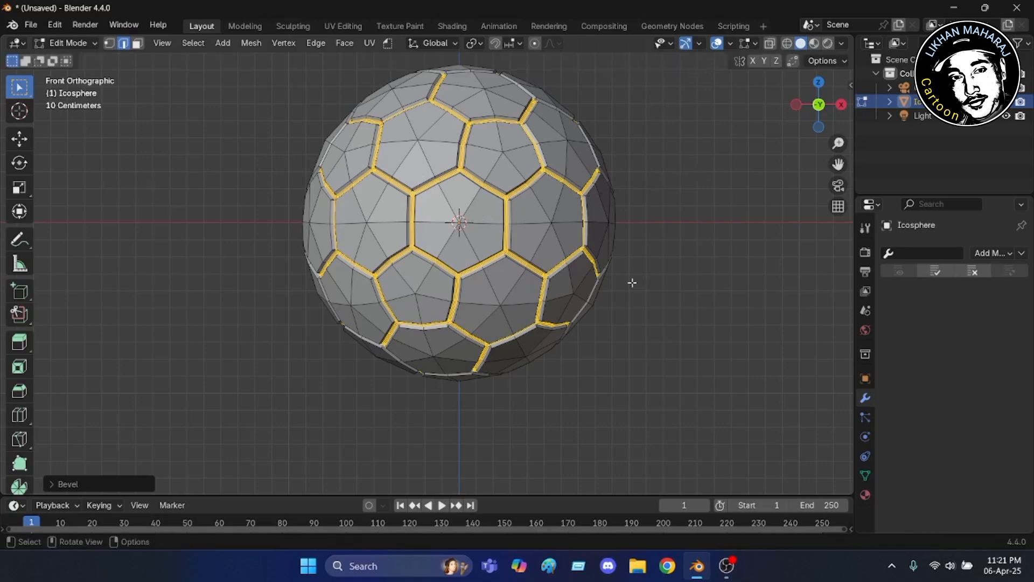
Assign the selected seam geometry to a new vertex group and return to Object Mode.
{"action": "middle_click_drag", "start_coordinate": [630, 281], "coordinate": [555, 250]}
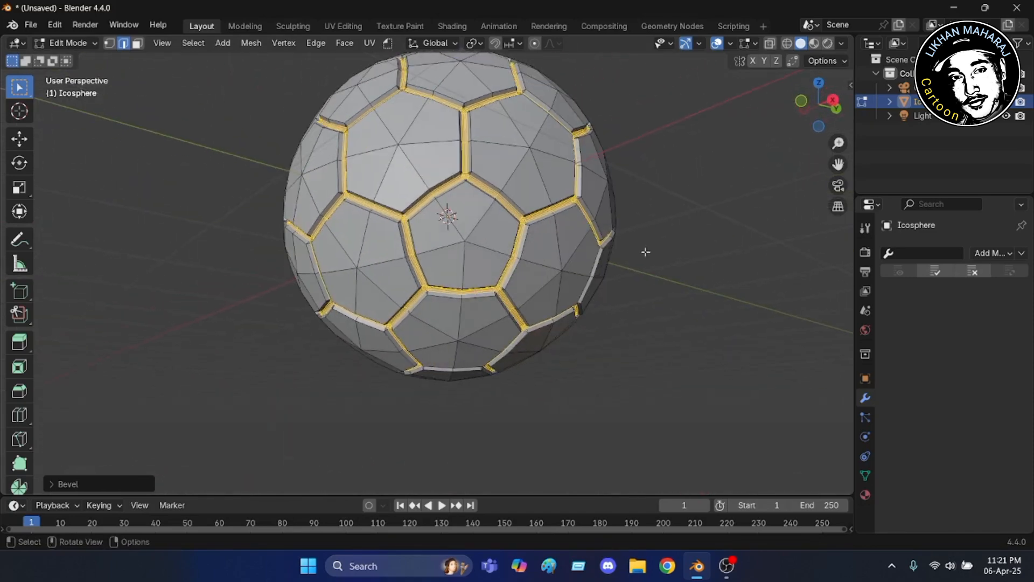
{"action": "left_click", "coordinate": [866, 478]}
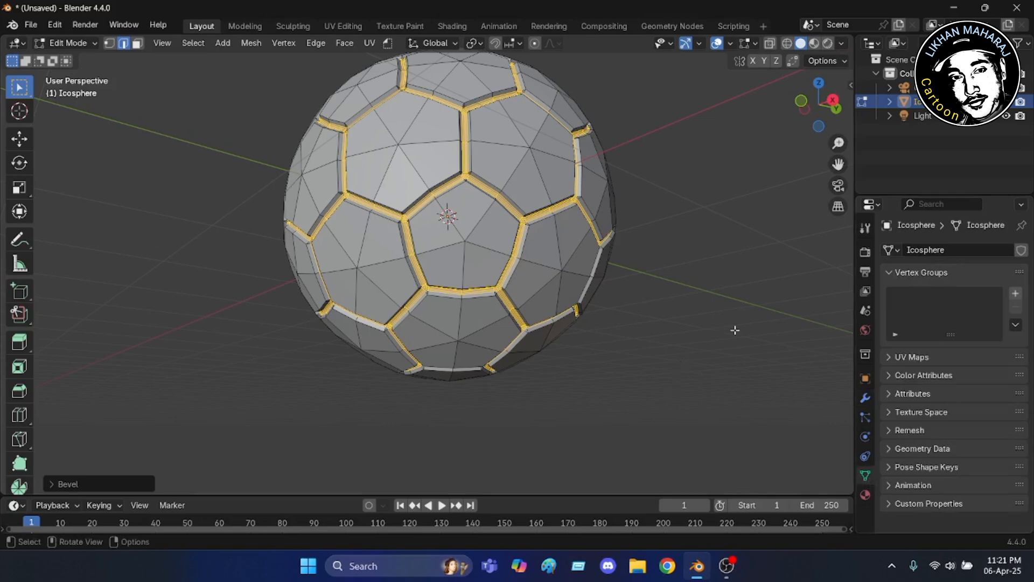
{"action": "left_click", "coordinate": [1016, 294]}
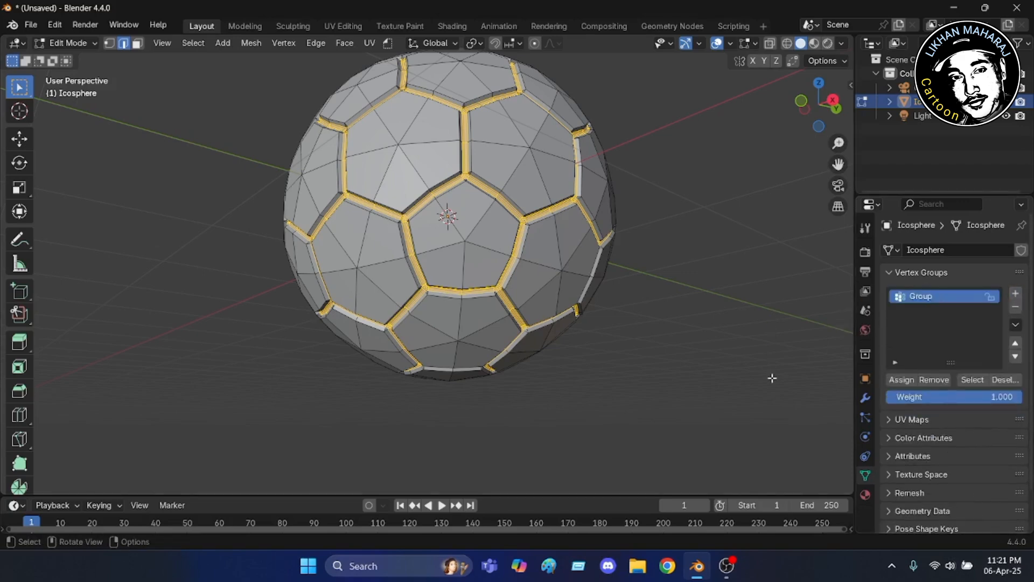
{"action": "left_click", "coordinate": [907, 382]}
{"action": "left_click", "coordinate": [92, 40]}
{"action": "left_click", "coordinate": [67, 59]}
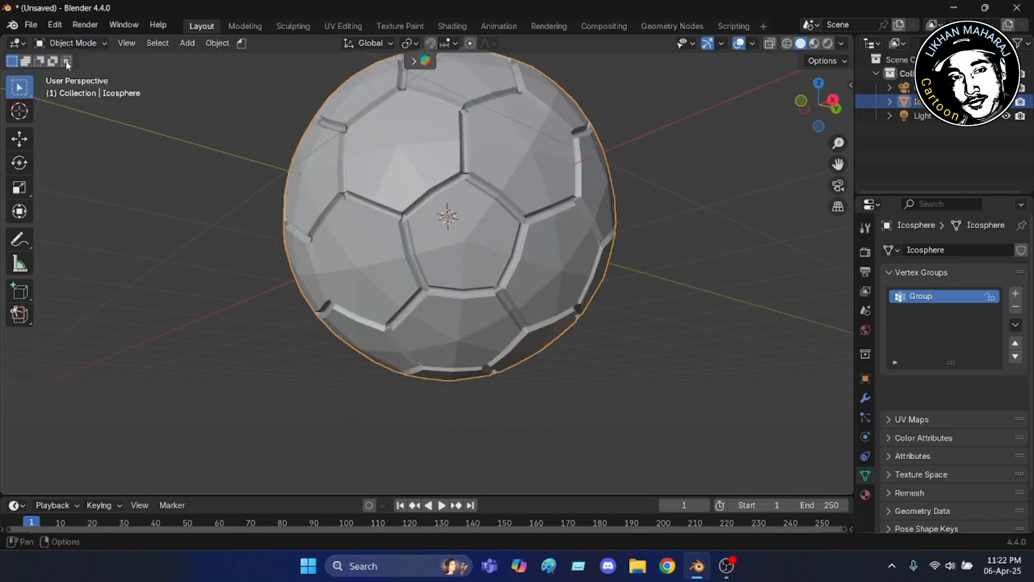
Add a Subdivision Surface modifier to the ball.
{"action": "scroll", "coordinate": [253, 221], "scroll_direction": "down", "scroll_amount": 2}
{"action": "scroll", "coordinate": [275, 118], "scroll_direction": "up", "scroll_amount": 3}
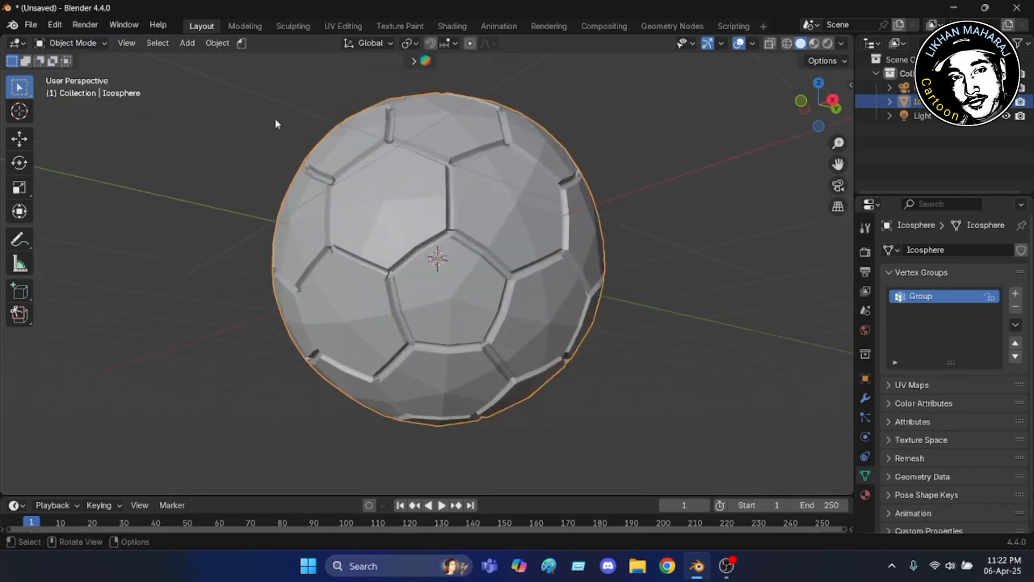
{"action": "scroll", "coordinate": [674, 392], "scroll_direction": "down", "scroll_amount": 1}
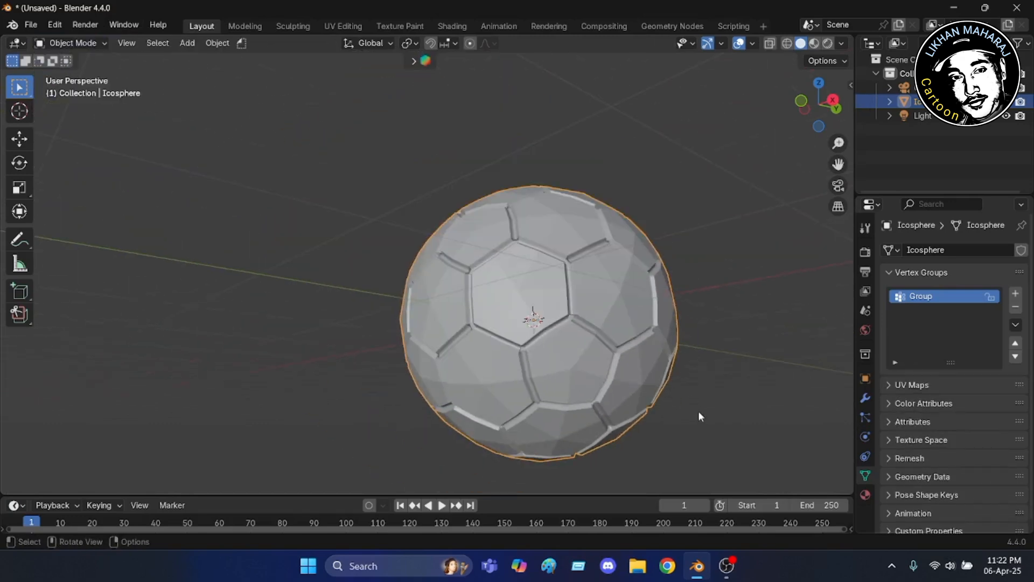
{"action": "middle_click_drag", "start_coordinate": [698, 411], "coordinate": [261, 304]}
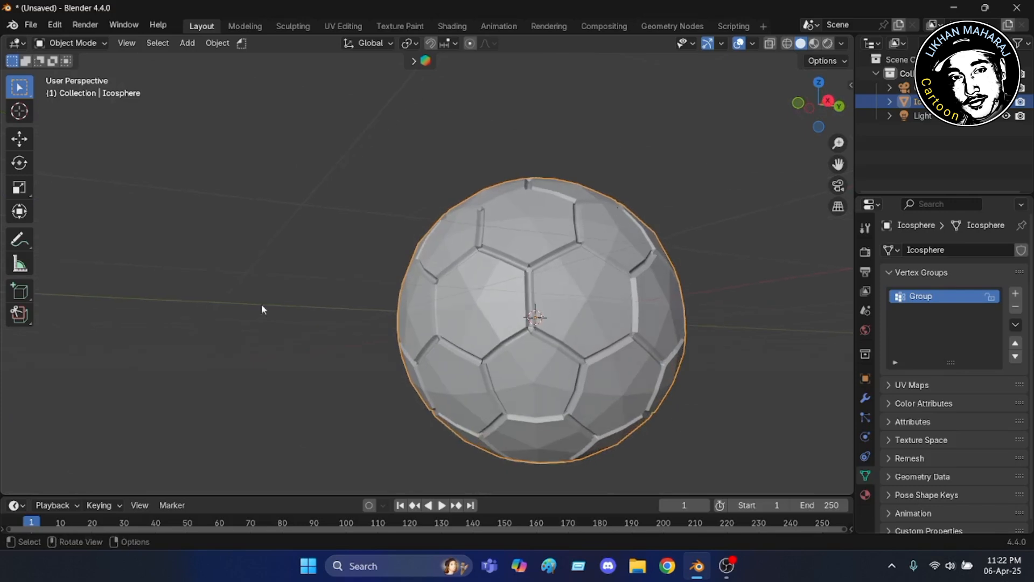
{"action": "scroll", "coordinate": [177, 224], "scroll_direction": "down", "scroll_amount": 2}
{"action": "middle_click_drag", "start_coordinate": [568, 322], "coordinate": [572, 328]}
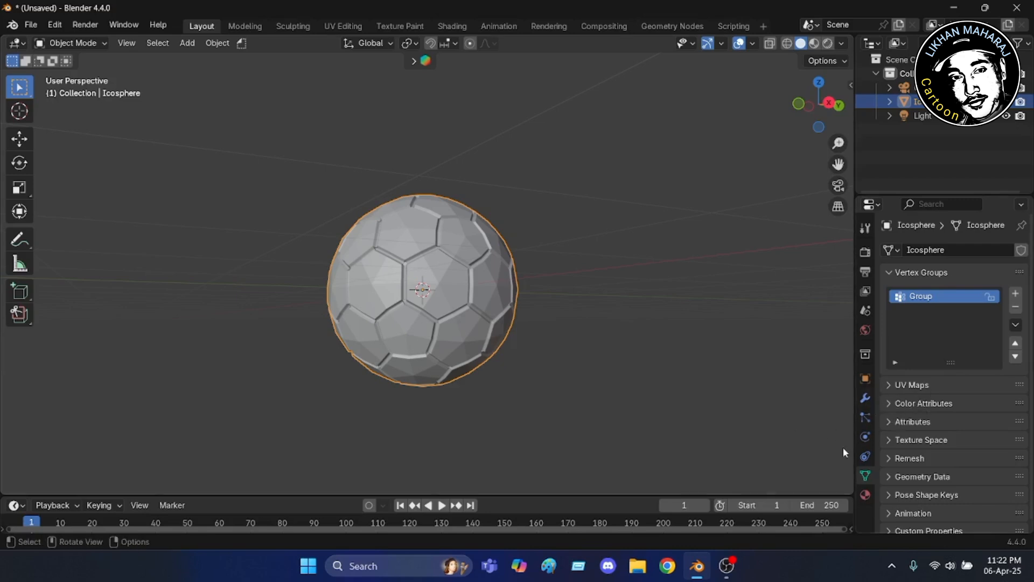
{"action": "left_click", "coordinate": [866, 397]}
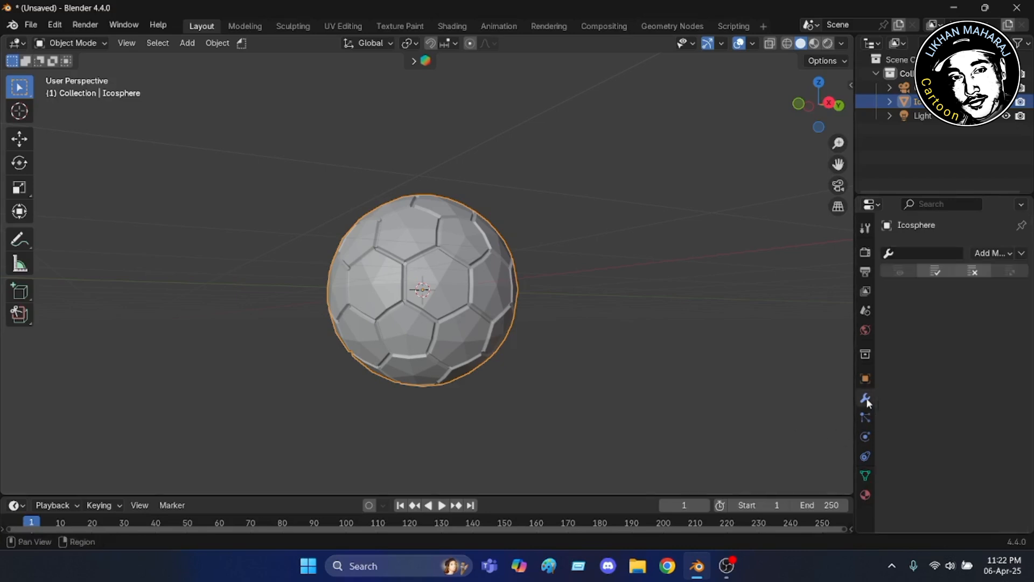
{"action": "left_click", "coordinate": [1010, 254]}
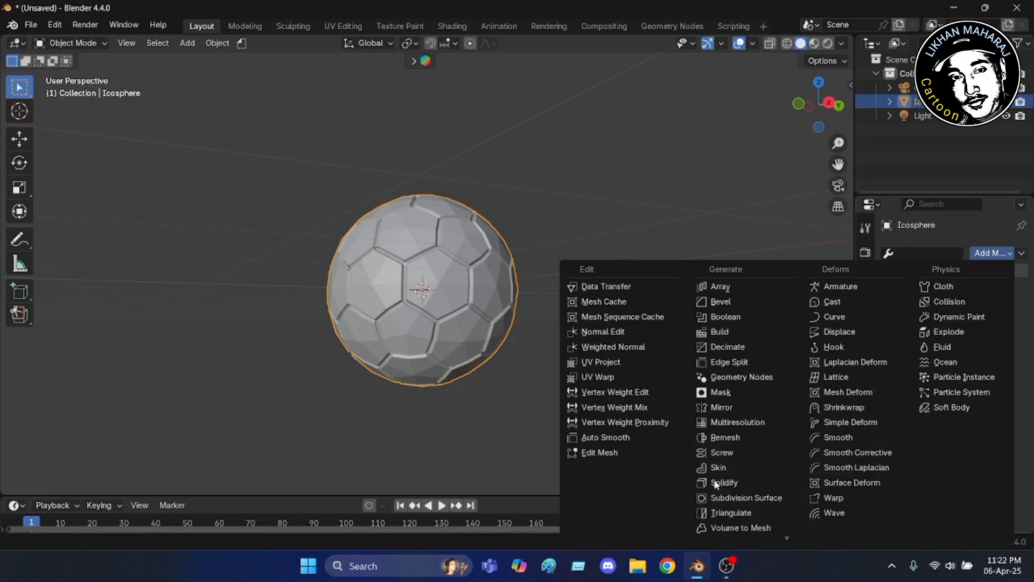
{"action": "left_click", "coordinate": [705, 499]}
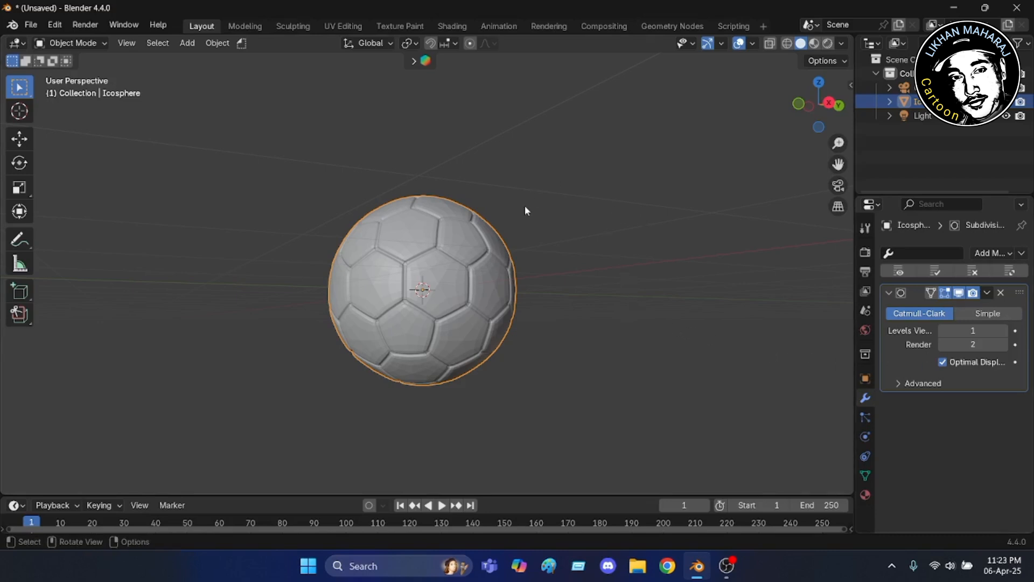
Apply Shade Smooth to the ball.
{"action": "right_click", "coordinate": [552, 144]}
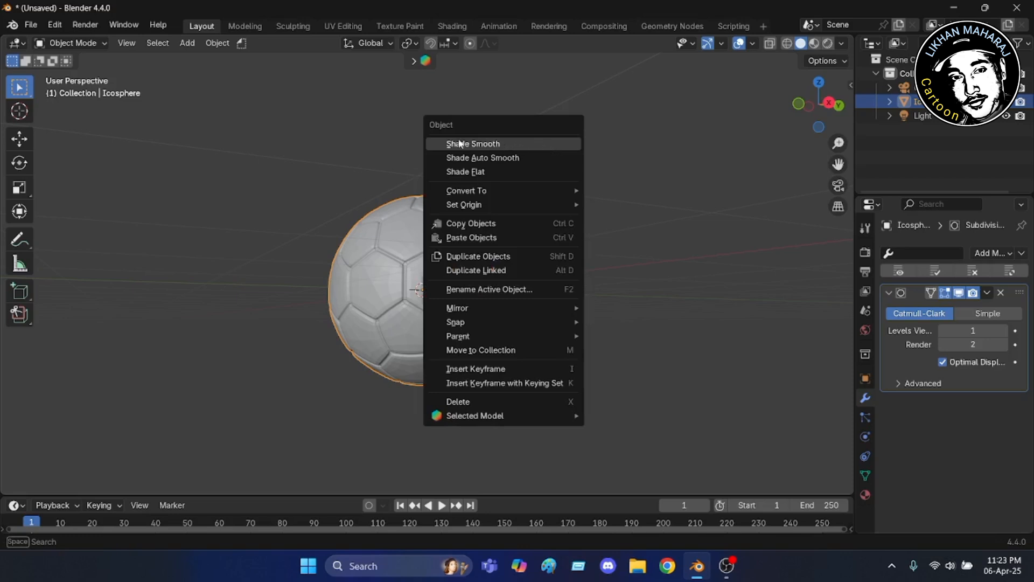
{"action": "left_click", "coordinate": [496, 143]}
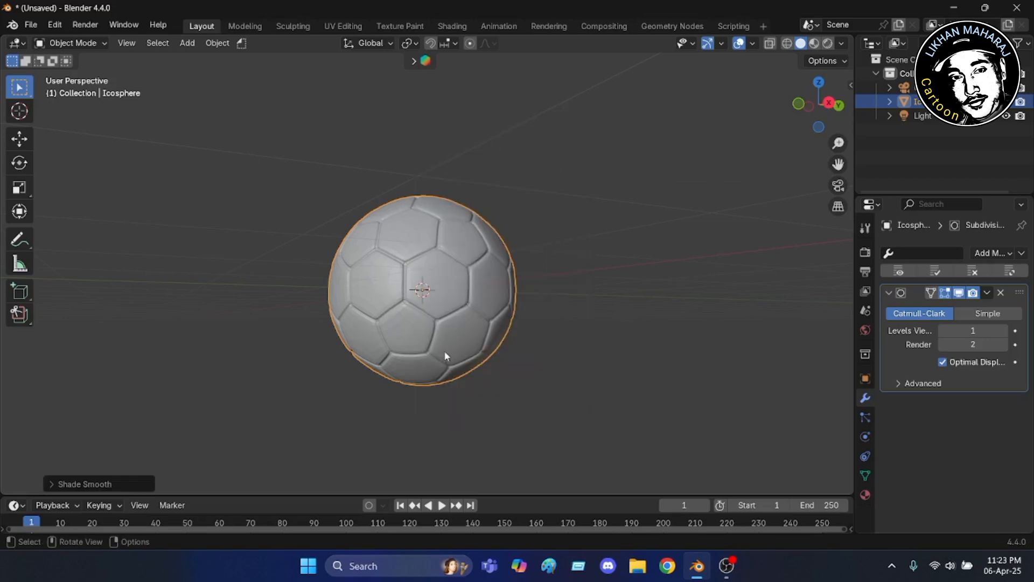
{"action": "scroll", "coordinate": [444, 351], "scroll_direction": "up", "scroll_amount": 3}
{"action": "scroll", "coordinate": [342, 182], "scroll_direction": "down", "scroll_amount": 3}
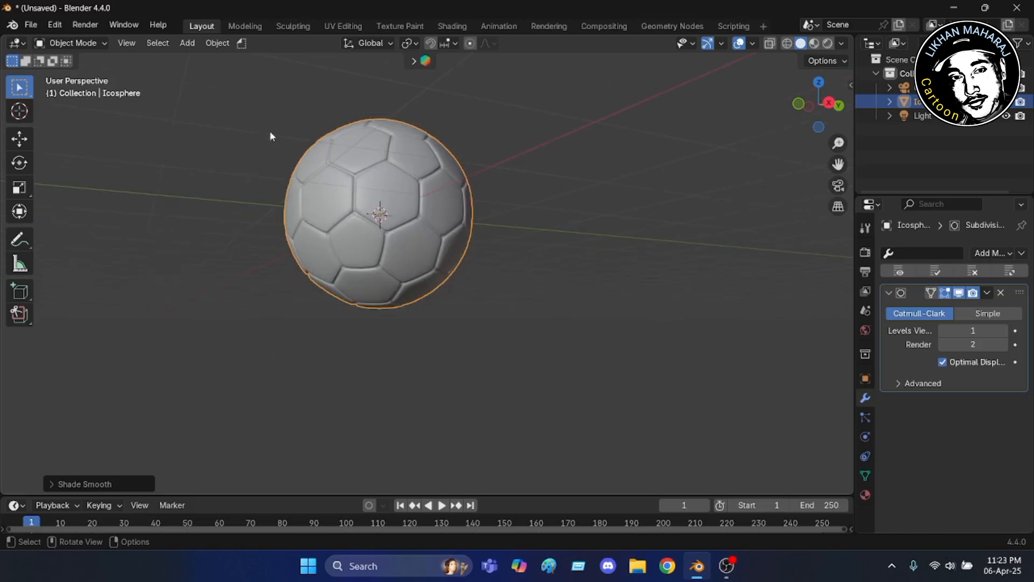
{"action": "scroll", "coordinate": [270, 133], "scroll_direction": "up", "scroll_amount": 2}
{"action": "scroll", "coordinate": [269, 133], "scroll_direction": "up", "scroll_amount": 1}
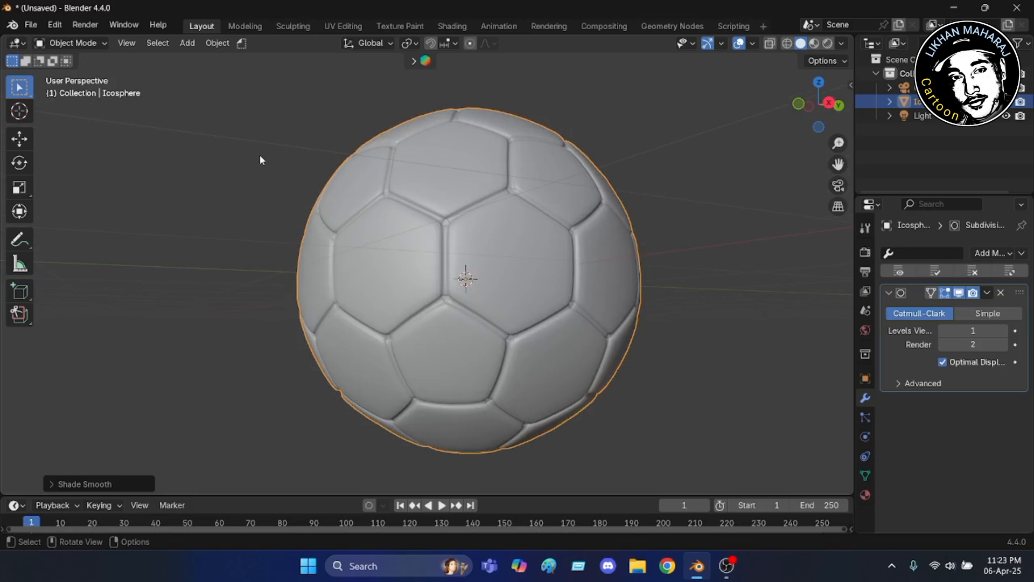
Deselect the ball and examine its smoothed panels and seams up close from several angles, finishing in front view.
{"action": "left_click", "coordinate": [214, 167]}
{"action": "middle_click_drag", "start_coordinate": [561, 359], "coordinate": [444, 250]}
{"action": "scroll", "coordinate": [365, 328], "scroll_direction": "up", "scroll_amount": 3}
{"action": "scroll", "coordinate": [365, 324], "scroll_direction": "down", "scroll_amount": 1}
{"action": "scroll", "coordinate": [495, 264], "scroll_direction": "down", "scroll_amount": 3}
{"action": "scroll", "coordinate": [529, 245], "scroll_direction": "up", "scroll_amount": 1}
{"action": "scroll", "coordinate": [443, 251], "scroll_direction": "up", "scroll_amount": 2}
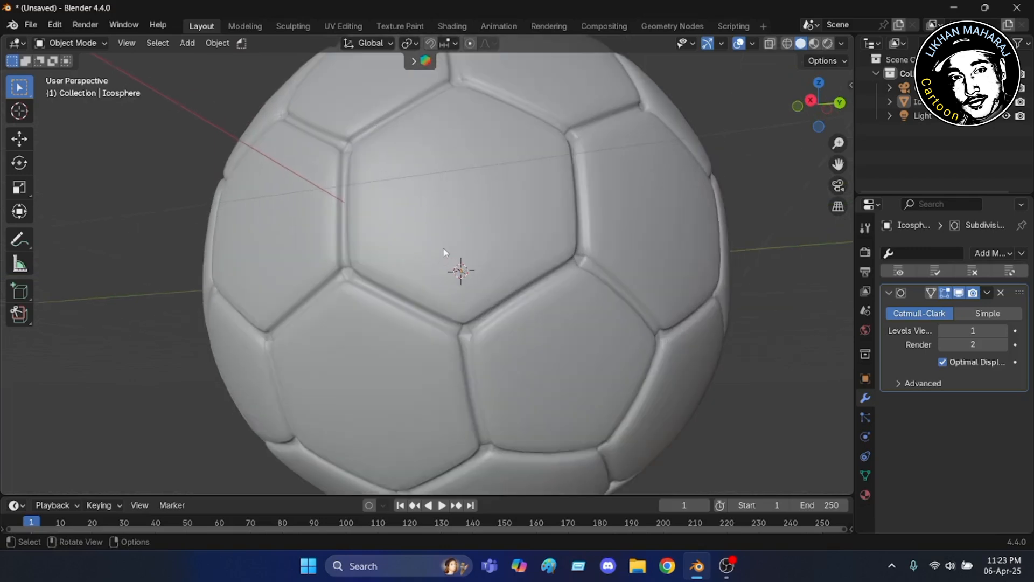
{"action": "scroll", "coordinate": [443, 250], "scroll_direction": "down", "scroll_amount": 2}
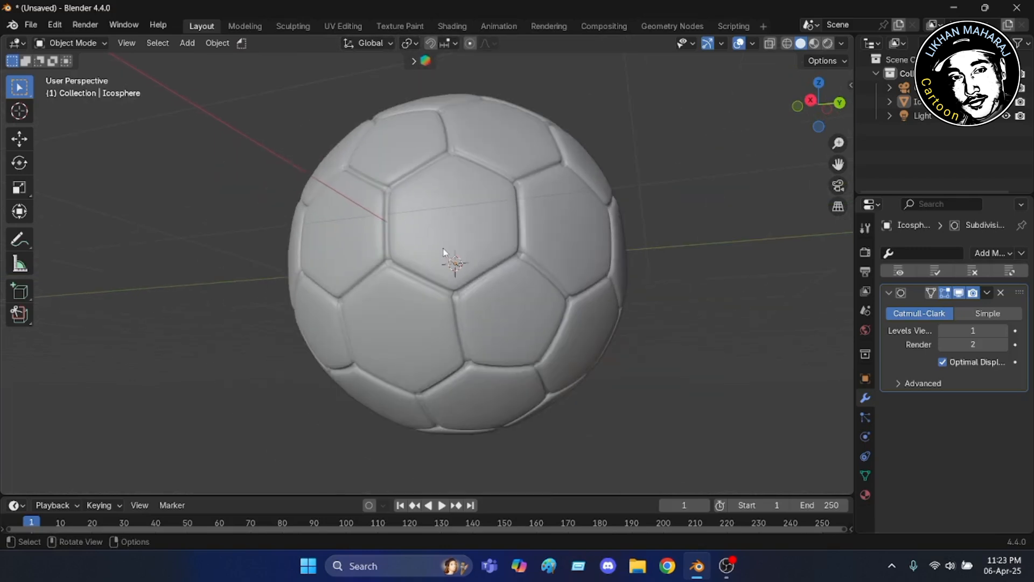
{"action": "left_click", "coordinate": [797, 108]}
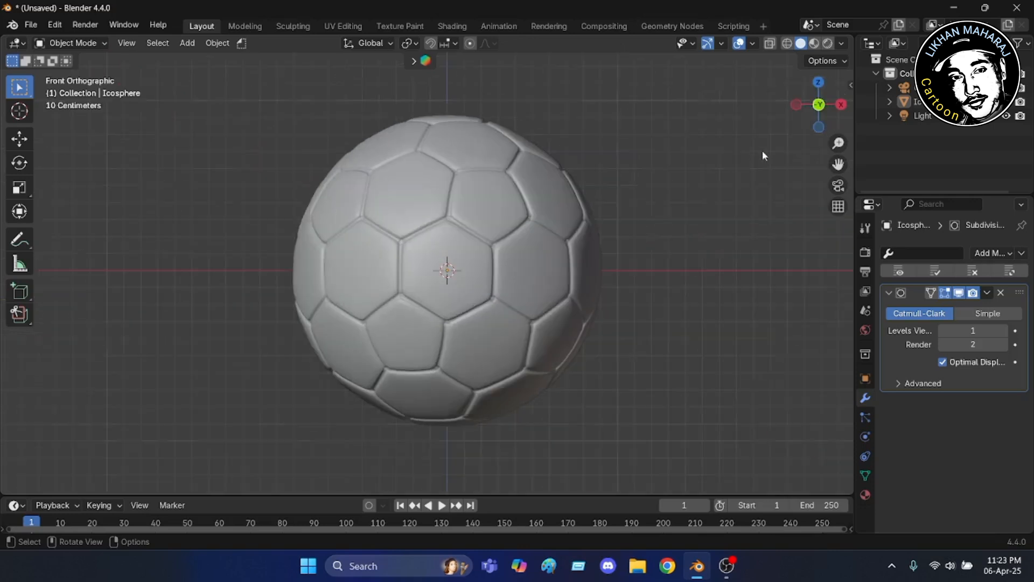
Create a new material named "white" for the ball and brighten its base colour to pure white.
{"action": "left_click", "coordinate": [866, 499]}
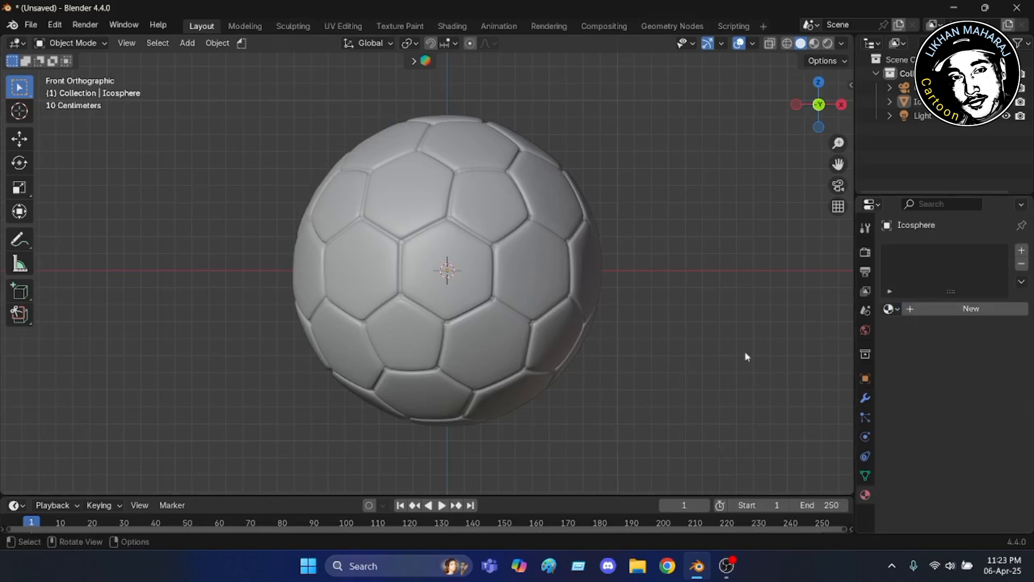
{"action": "left_click", "coordinate": [958, 308]}
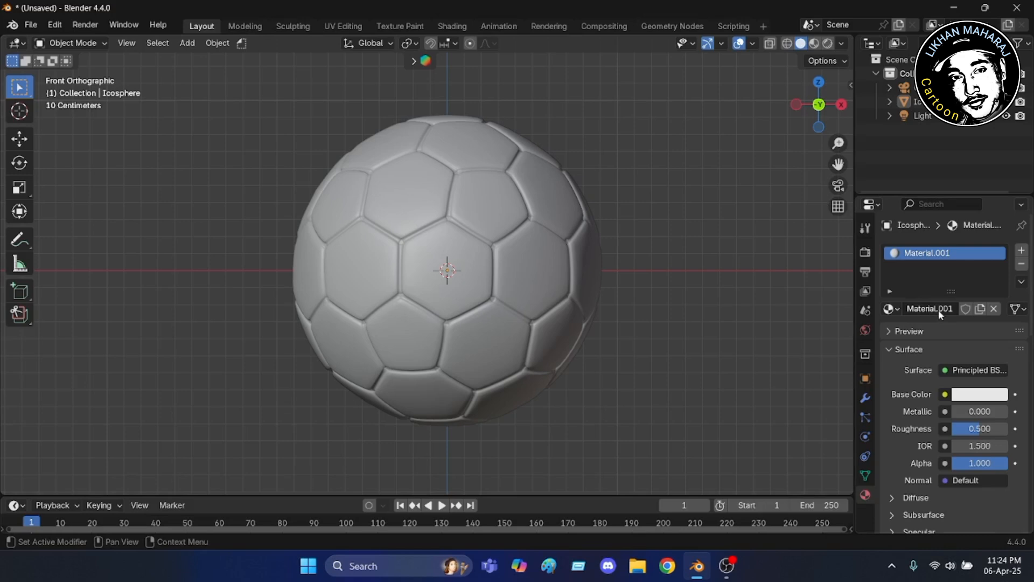
{"action": "left_click", "coordinate": [953, 311]}
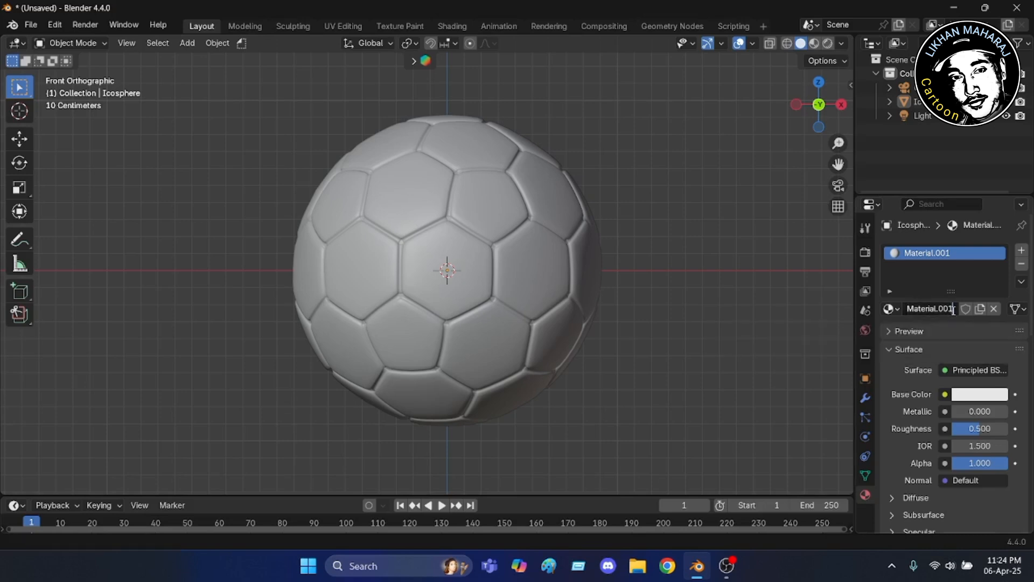
{"action": "key", "text": "BackSpace"}
{"action": "key", "text": "BackSpace"}
{"action": "key", "text": "BackSpace"}
{"action": "key", "text": "BackSpace"}
{"action": "key", "text": "BackSpace"}
{"action": "key", "text": "BackSpace"}
{"action": "key", "text": "BackSpace"}
{"action": "key", "text": "BackSpace"}
{"action": "key", "text": "BackSpace"}
{"action": "key", "text": "BackSpace"}
{"action": "key", "text": "BackSpace"}
{"action": "key", "text": "BackSpace"}
{"action": "type", "text": "white"}
{"action": "key", "text": "Return"}
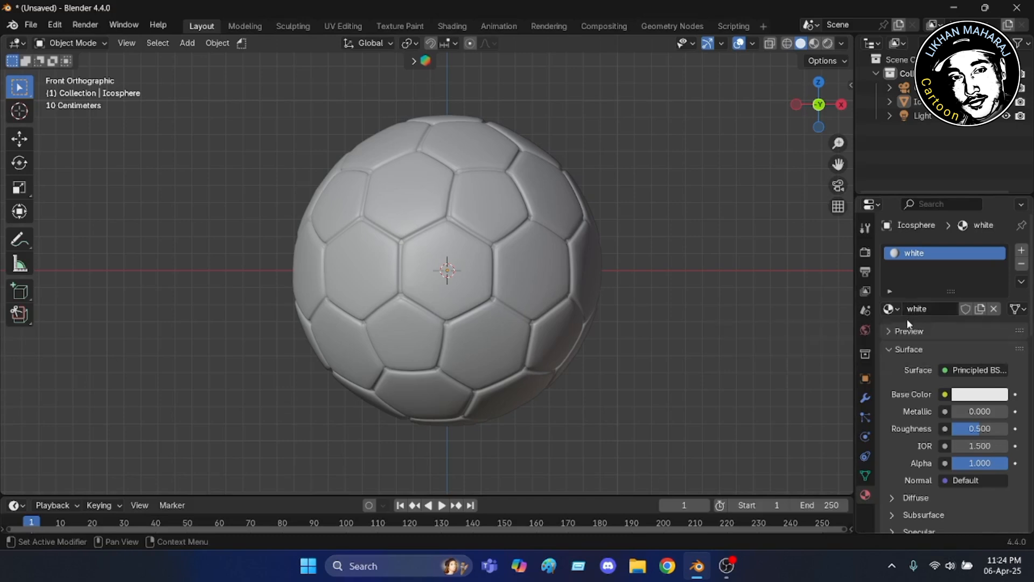
{"action": "left_click", "coordinate": [980, 396]}
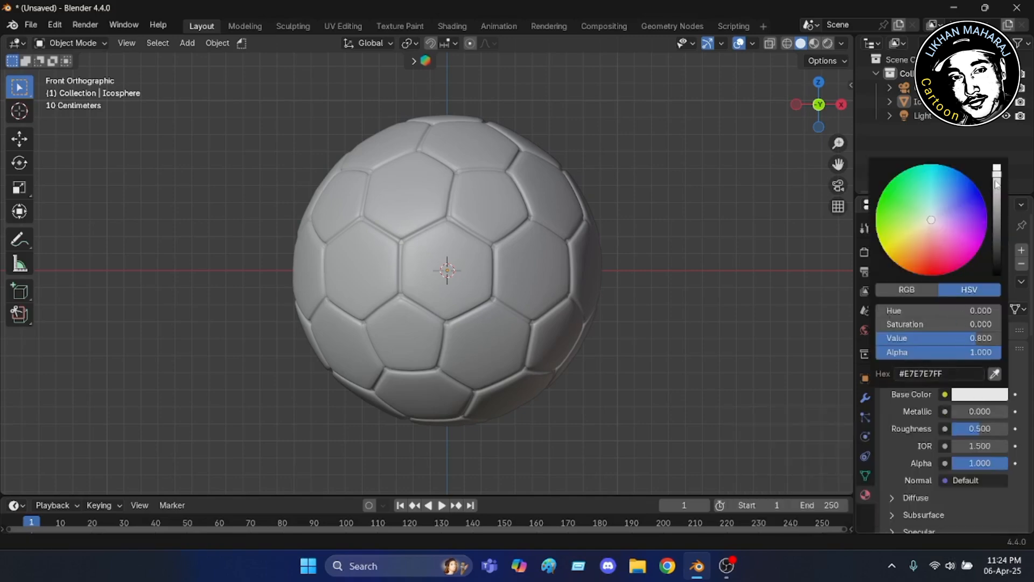
{"action": "left_click_drag", "start_coordinate": [996, 184], "coordinate": [998, 164]}
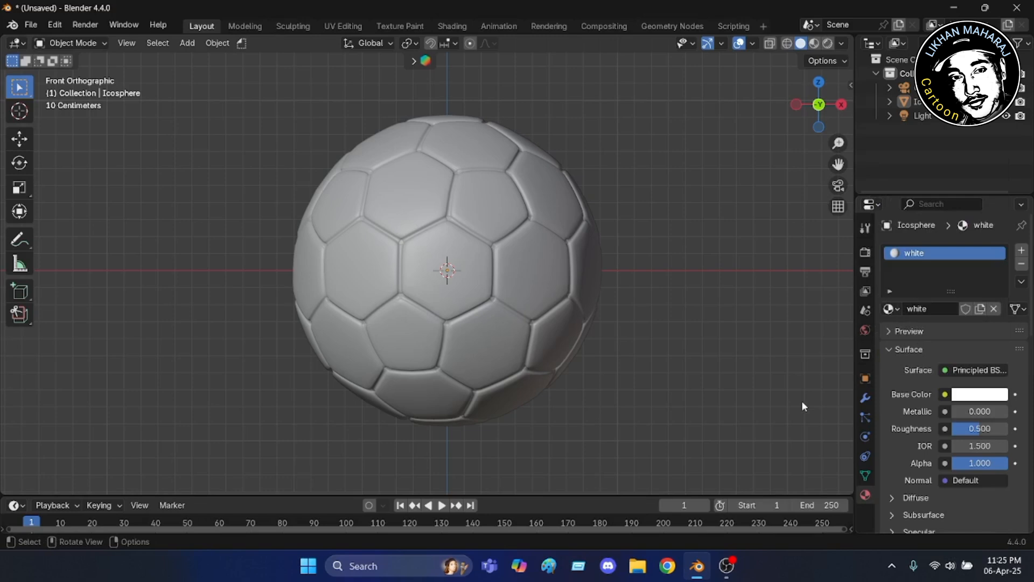
Add a second material slot to the ball with a new material named "Black".
{"action": "left_click", "coordinate": [1021, 251]}
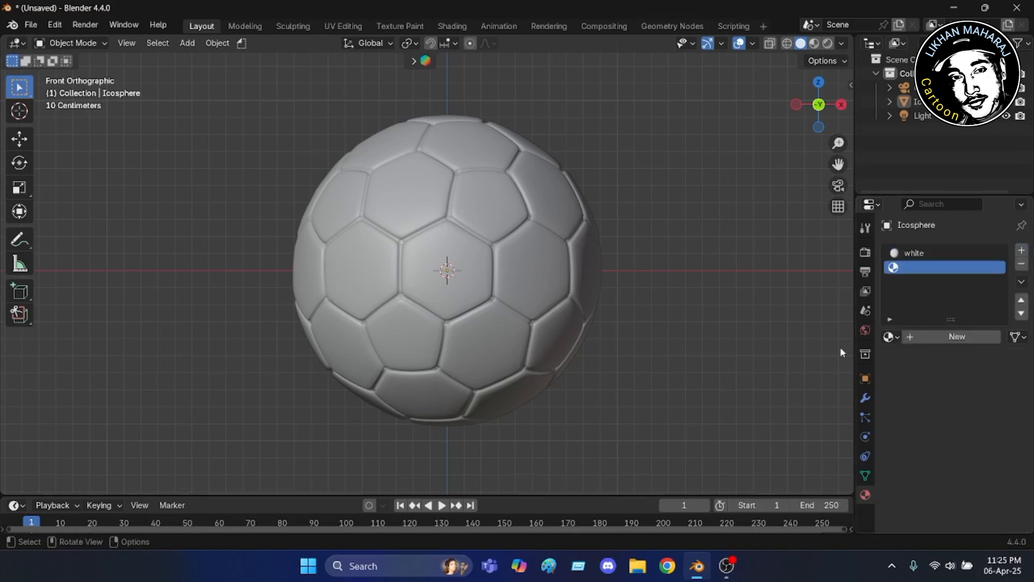
{"action": "left_click", "coordinate": [940, 339]}
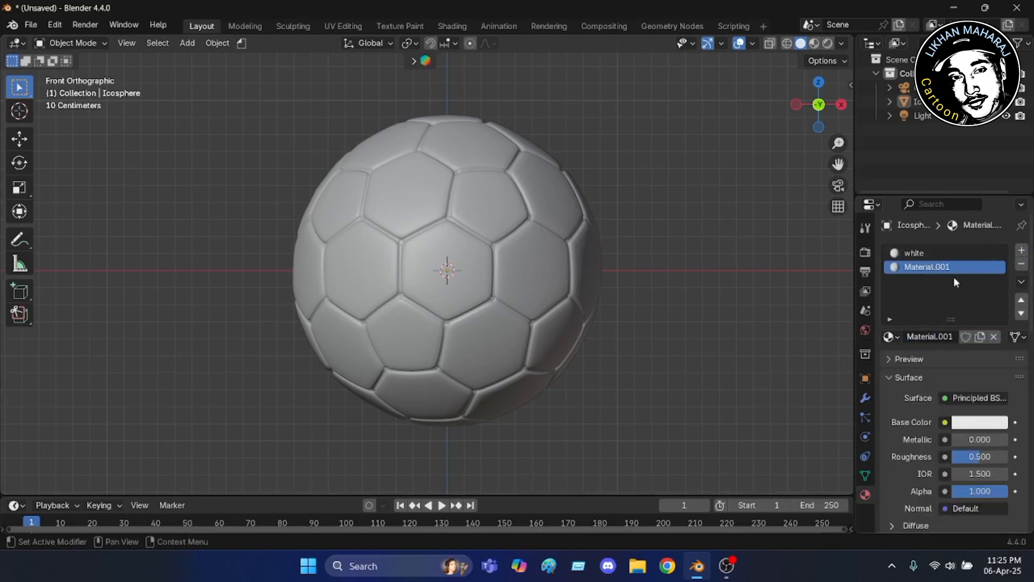
{"action": "double_click", "coordinate": [949, 338]}
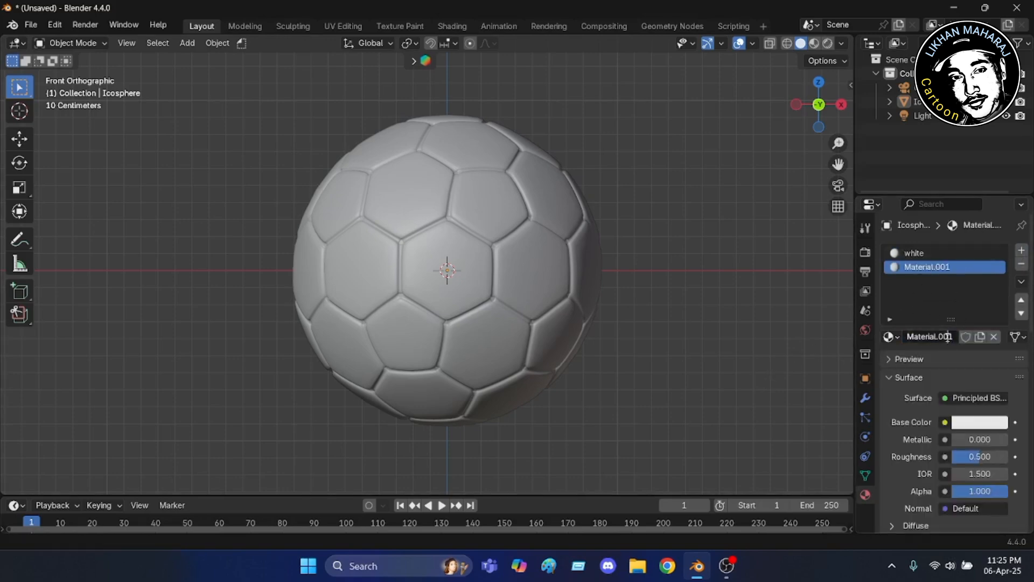
{"action": "key", "text": "BackSpace"}
{"action": "key", "text": "BackSpace"}
{"action": "key", "text": "BackSpace"}
{"action": "key", "text": "BackSpace"}
{"action": "key", "text": "BackSpace"}
{"action": "key", "text": "BackSpace"}
{"action": "key", "text": "BackSpace"}
{"action": "key", "text": "BackSpace"}
{"action": "key", "text": "BackSpace"}
{"action": "key", "text": "BackSpace"}
{"action": "key", "text": "BackSpace"}
{"action": "key", "text": "Return"}
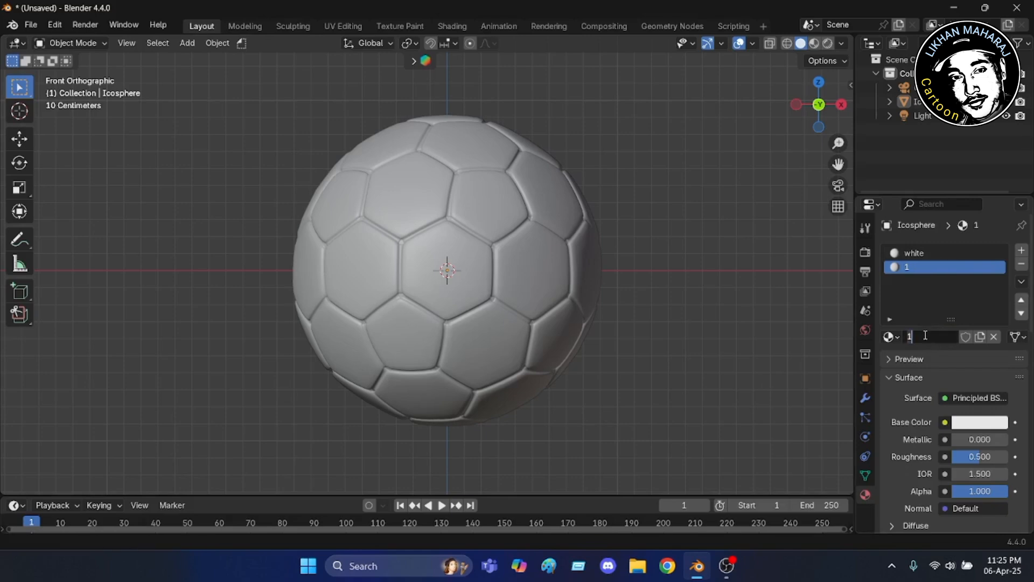
{"action": "key", "text": "BackSpace"}
{"action": "type", "text": "Black"}
{"action": "left_click", "coordinate": [802, 353]}
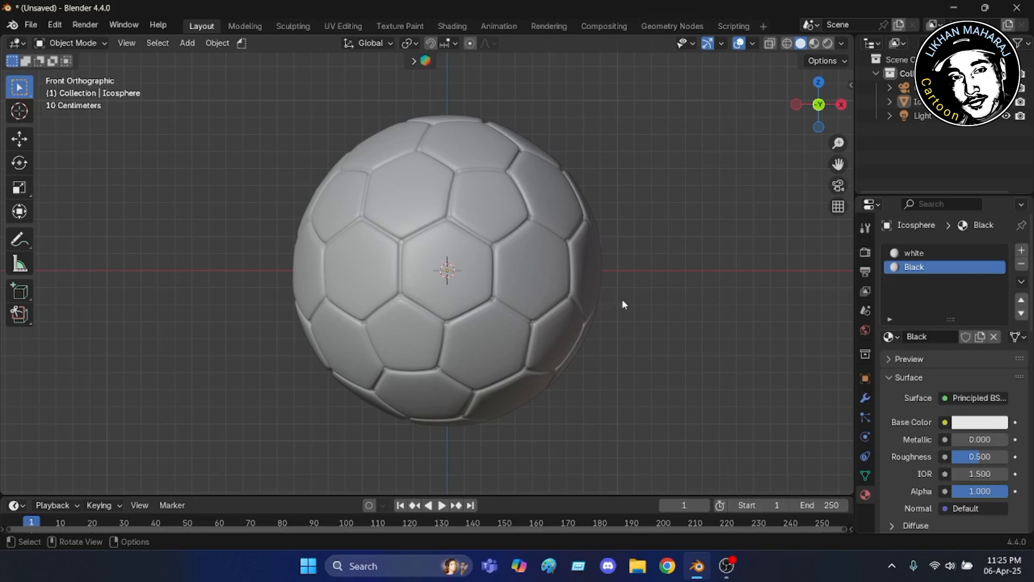
{"action": "scroll", "coordinate": [212, 273], "scroll_direction": "down", "scroll_amount": 4}
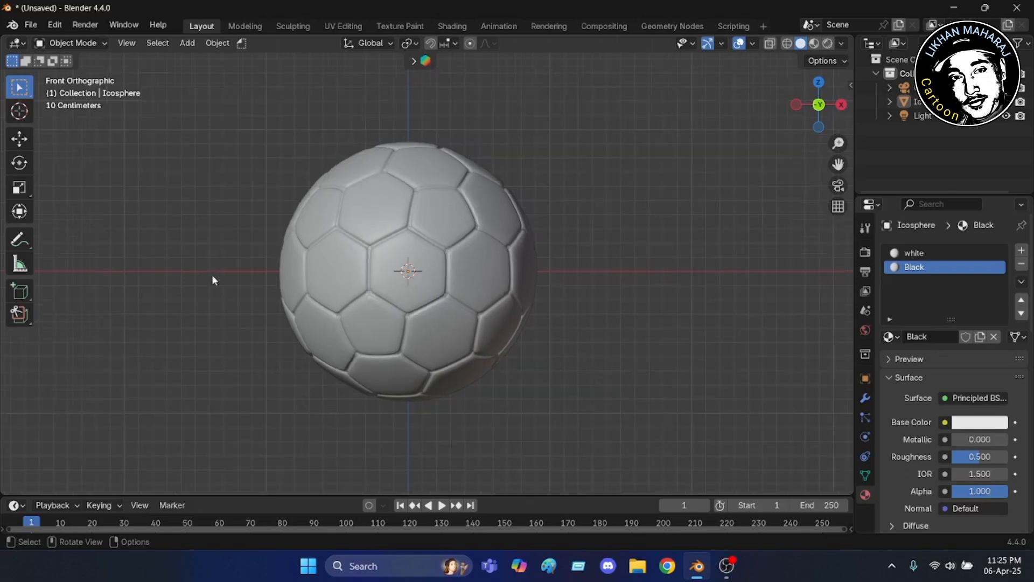
Switch the ball to Edit Mode with face selection and clear the existing seam selection.
{"action": "scroll", "coordinate": [225, 275], "scroll_direction": "up", "scroll_amount": 3}
{"action": "scroll", "coordinate": [225, 275], "scroll_direction": "up", "scroll_amount": 2}
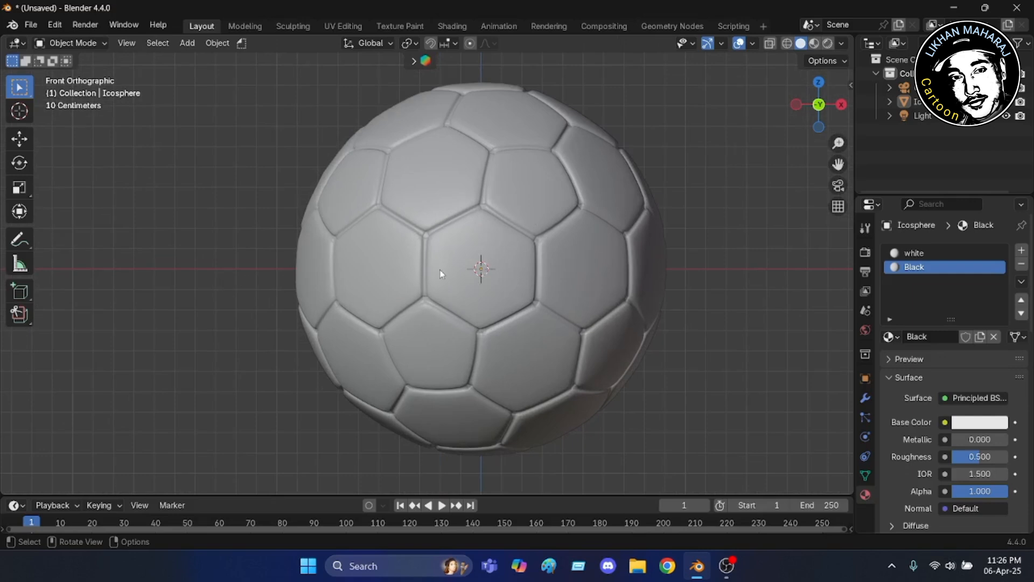
{"action": "middle_click_drag", "start_coordinate": [503, 302], "coordinate": [475, 248]}
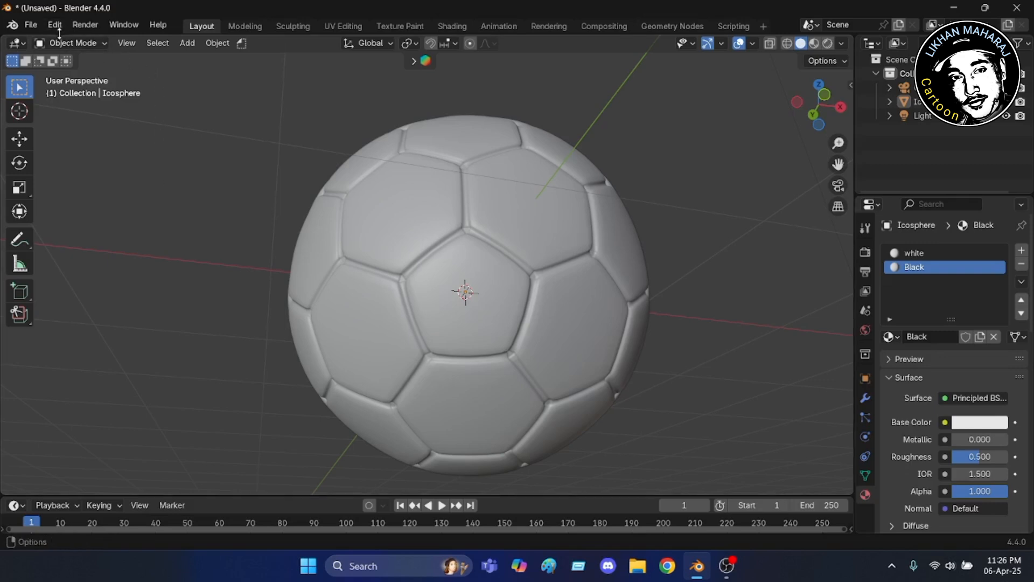
{"action": "left_click", "coordinate": [95, 43]}
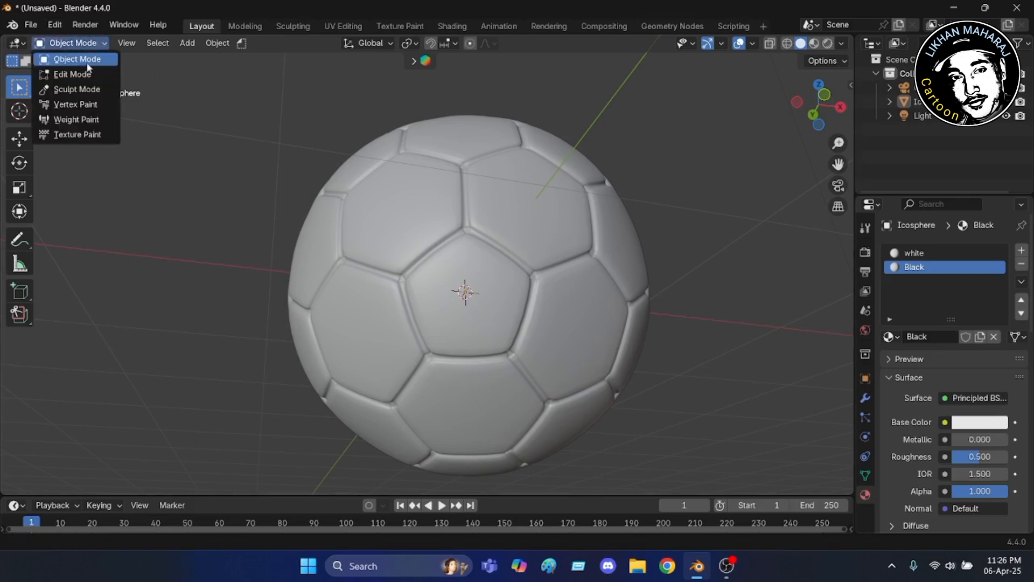
{"action": "left_click", "coordinate": [83, 76]}
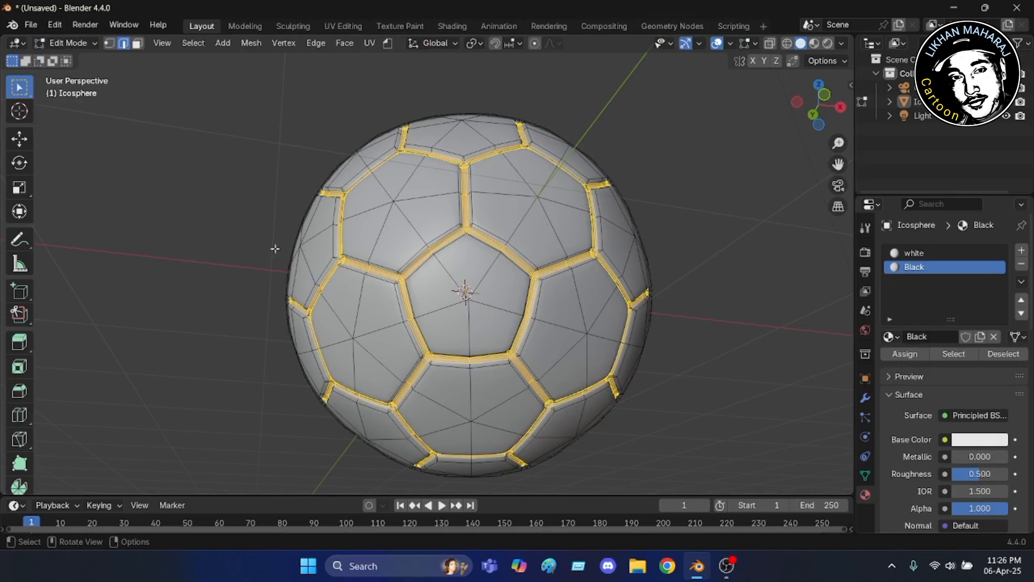
{"action": "left_click", "coordinate": [138, 46]}
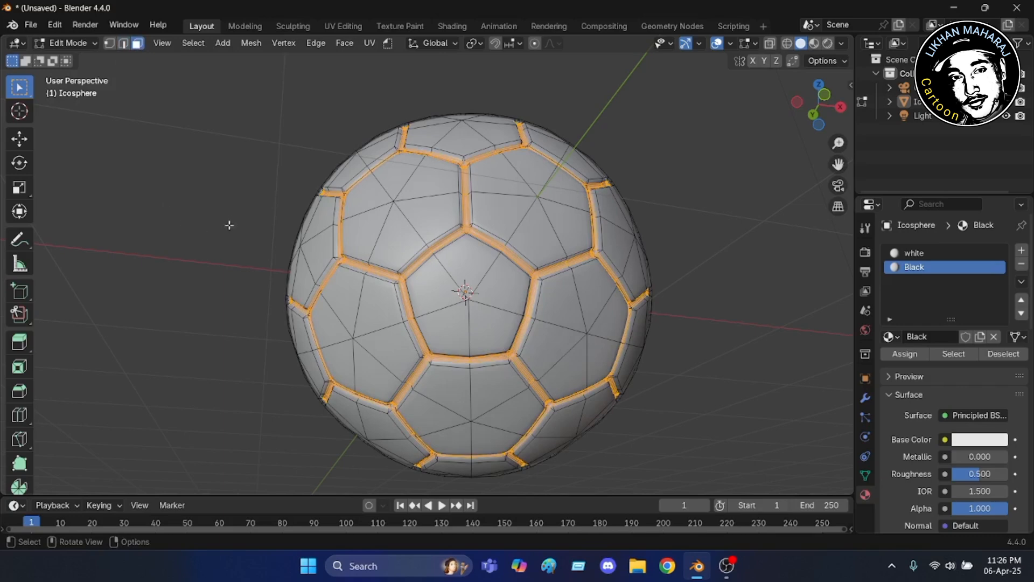
{"action": "left_click", "coordinate": [279, 202]}
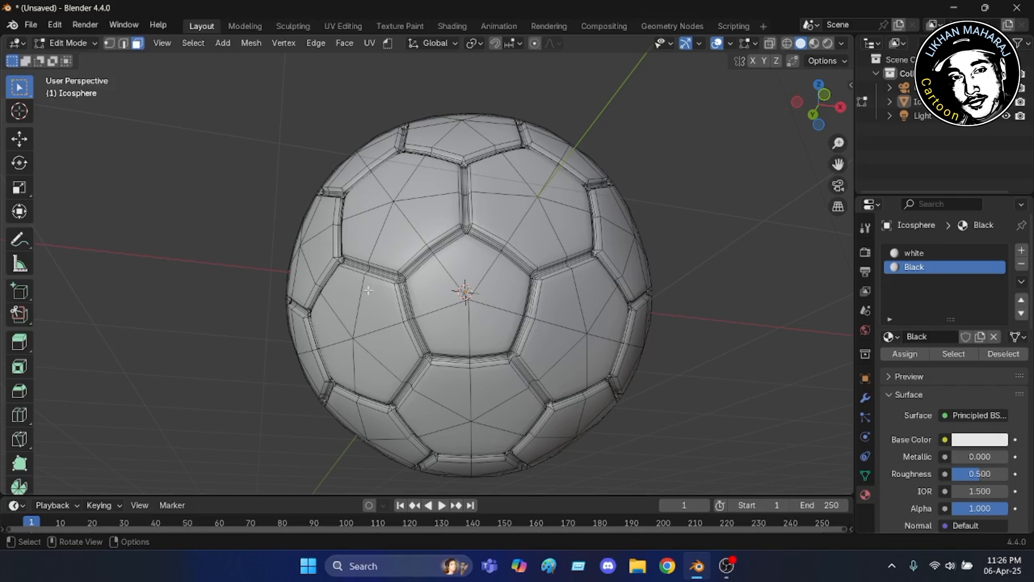
Select all five faces of the pentagon panel facing the view.
{"action": "left_click", "coordinate": [430, 287]}
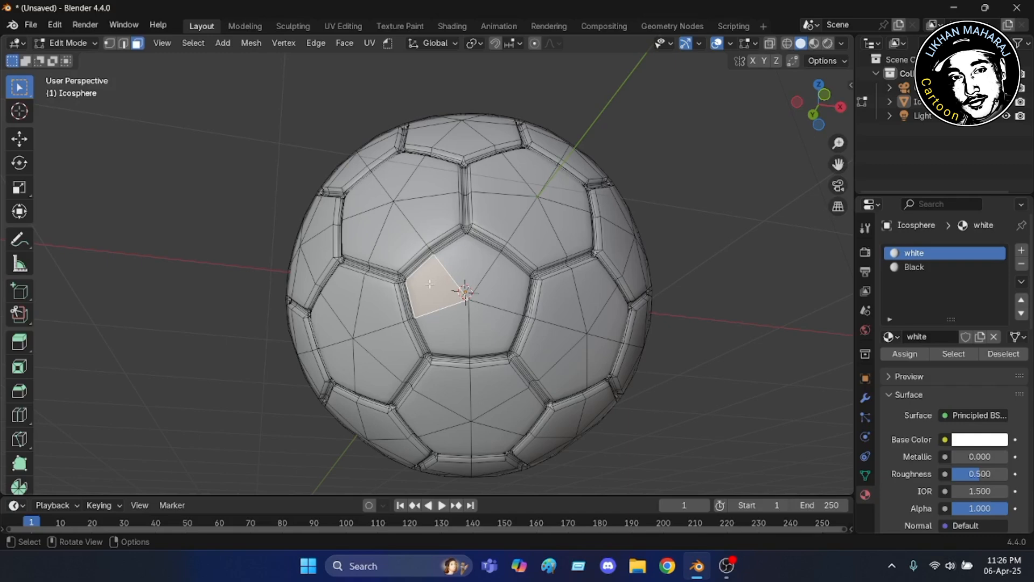
{"action": "left_click", "coordinate": [466, 265], "text": "shift"}
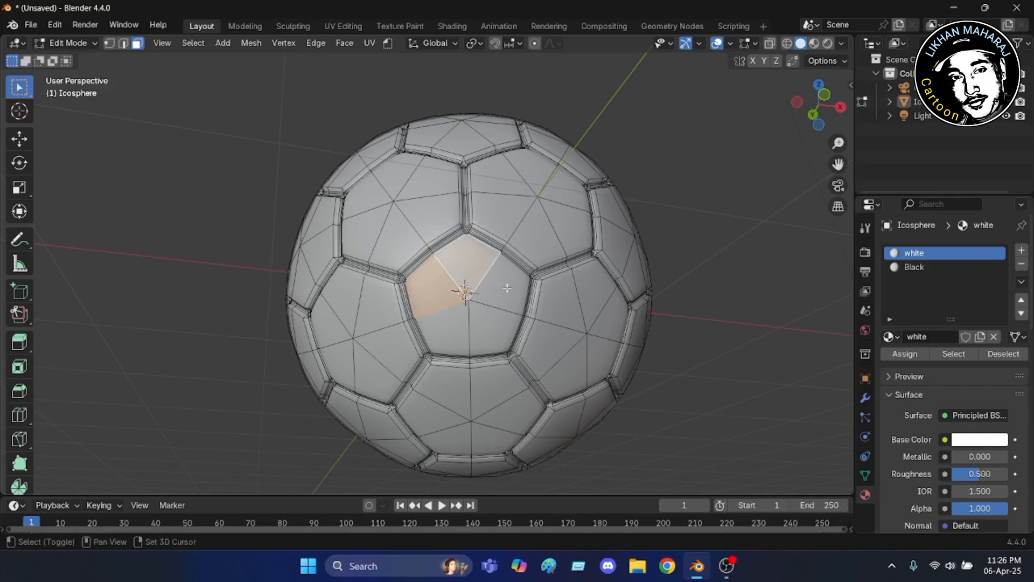
{"action": "left_click", "coordinate": [507, 288], "text": "shift"}
{"action": "left_click", "coordinate": [495, 331], "text": "shift"}
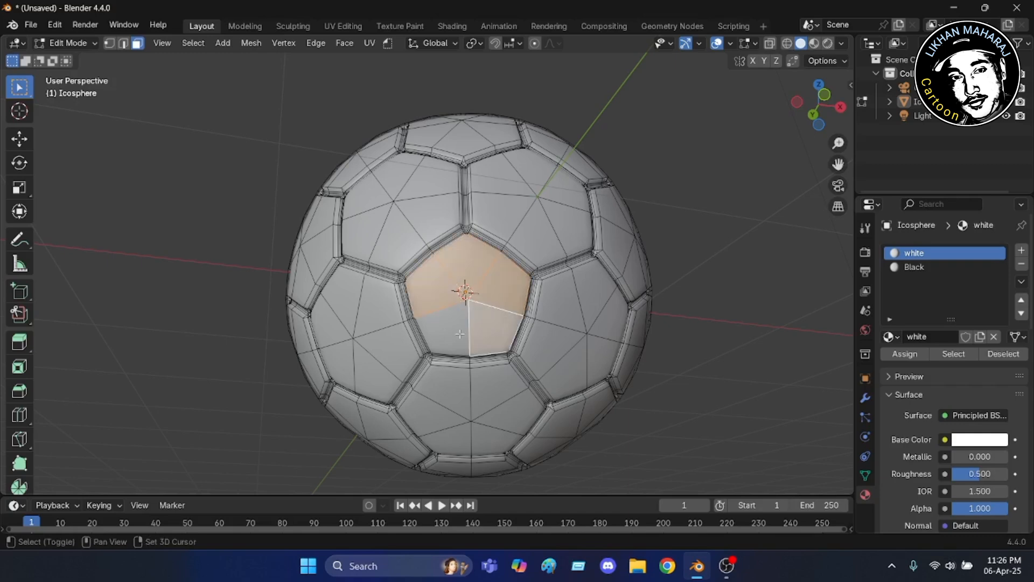
{"action": "left_click", "coordinate": [446, 336], "text": "shift"}
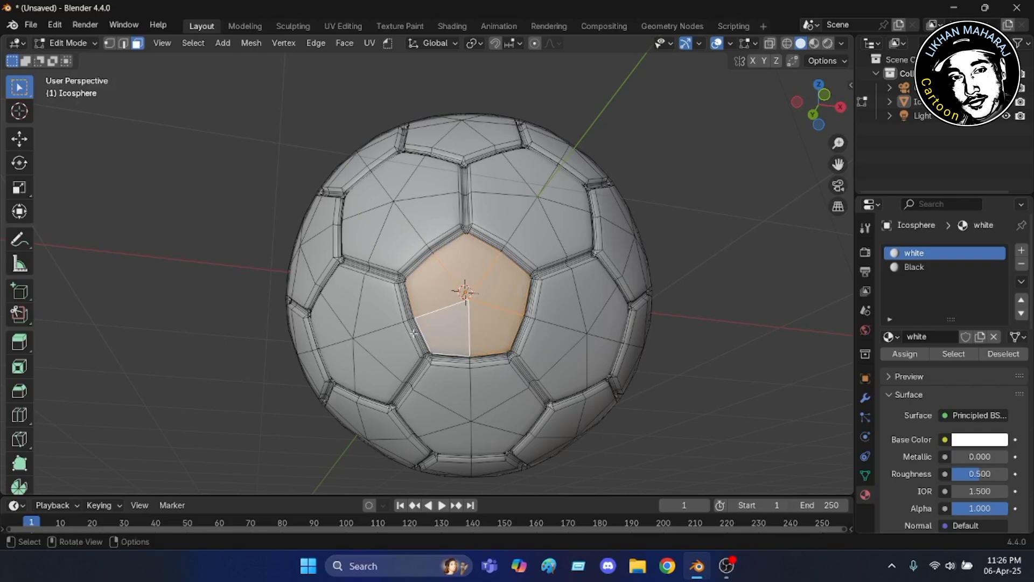
Extend the selection from the pentagon panel to faces of similar area with Select Similar.
{"action": "scroll", "coordinate": [384, 301], "scroll_direction": "up", "scroll_amount": 3}
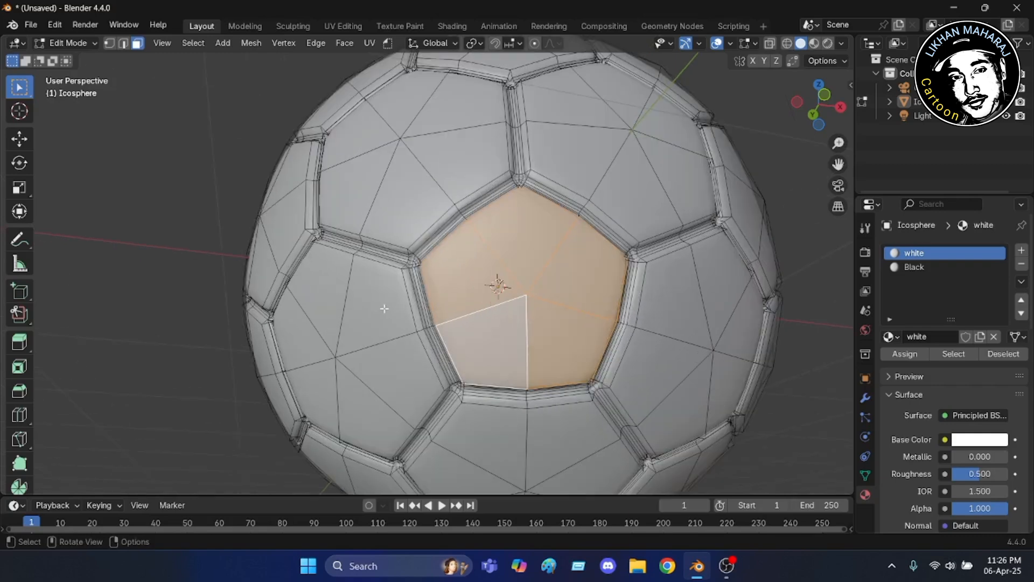
{"action": "middle_click_drag", "start_coordinate": [383, 307], "coordinate": [412, 311]}
{"action": "scroll", "coordinate": [412, 311], "scroll_direction": "down", "scroll_amount": 3}
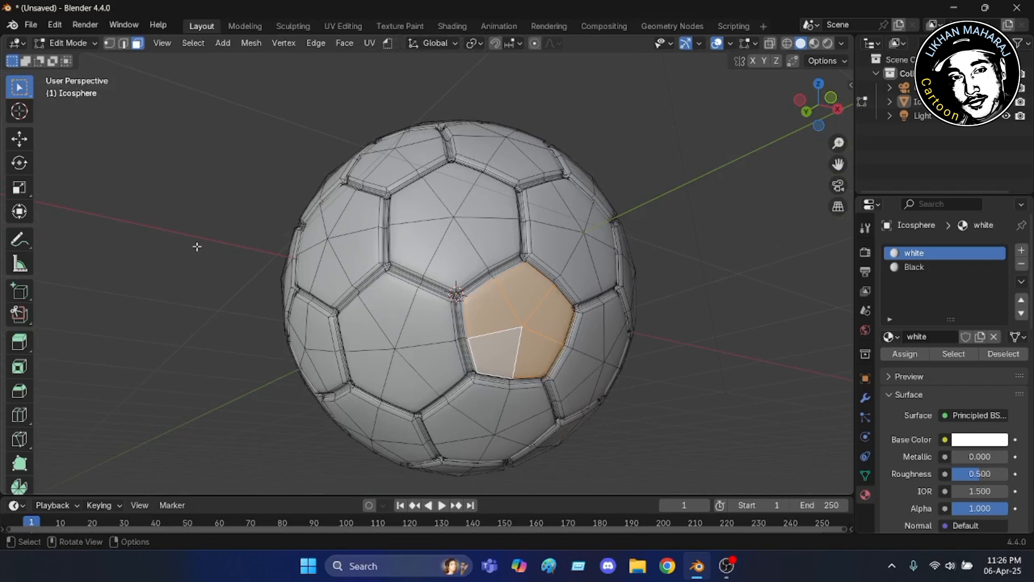
{"action": "left_click", "coordinate": [196, 43]}
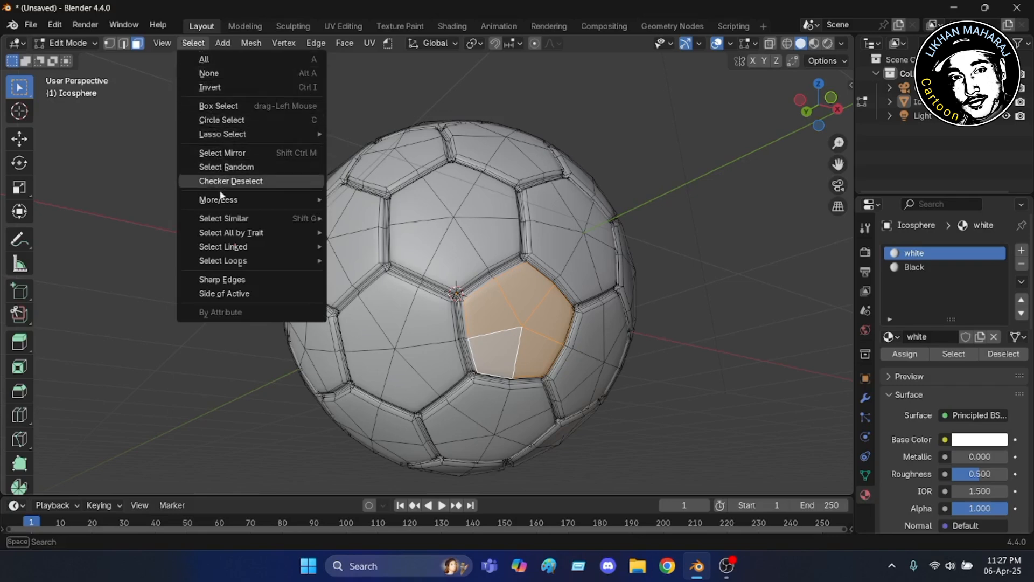
{"action": "mouse_move", "coordinate": [257, 219]}
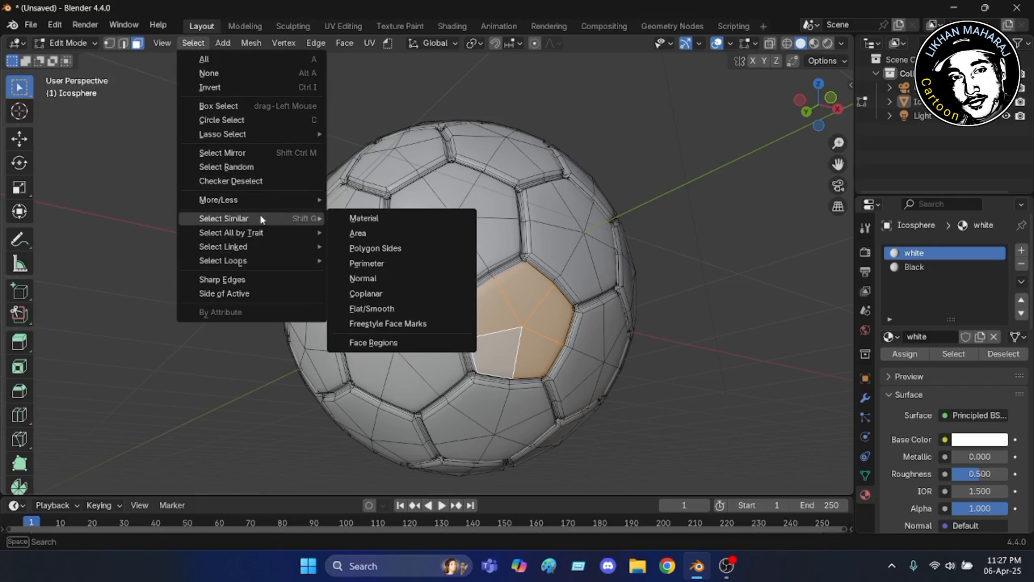
{"action": "left_click", "coordinate": [360, 234]}
{"action": "scroll", "coordinate": [261, 244], "scroll_direction": "down", "scroll_amount": 2}
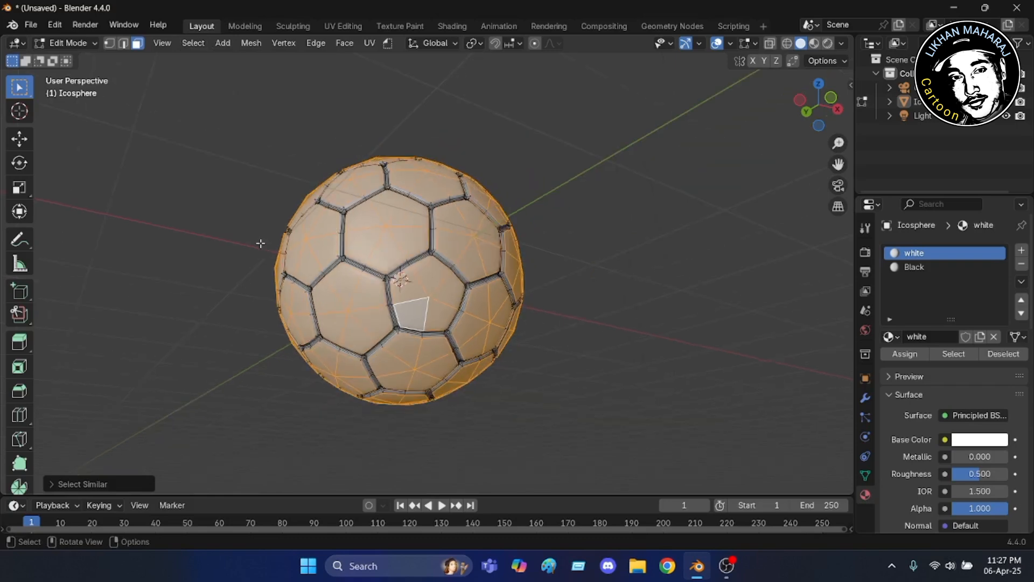
{"action": "scroll", "coordinate": [266, 296], "scroll_direction": "up", "scroll_amount": 1}
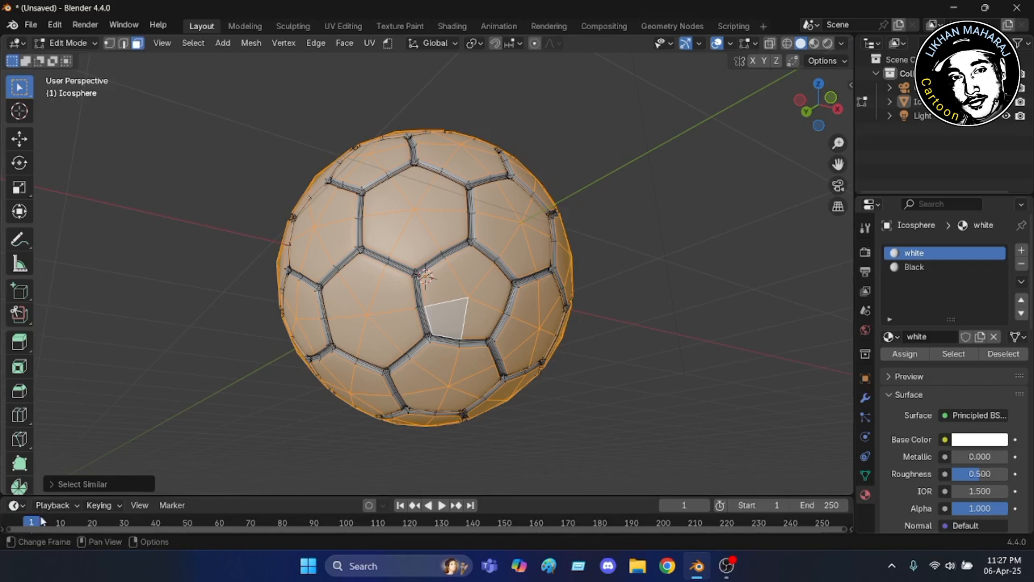
Set the Select Similar area threshold to 0.00490 so that only the pentagon panels are selected.
{"action": "left_click", "coordinate": [53, 484]}
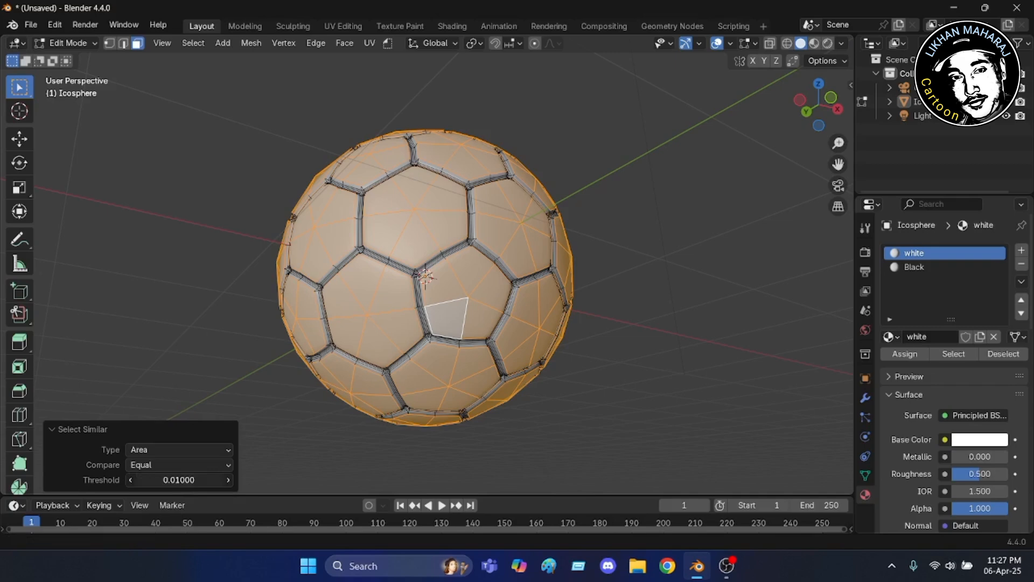
{"action": "left_click_drag", "start_coordinate": [179, 480], "coordinate": [356, 480]}
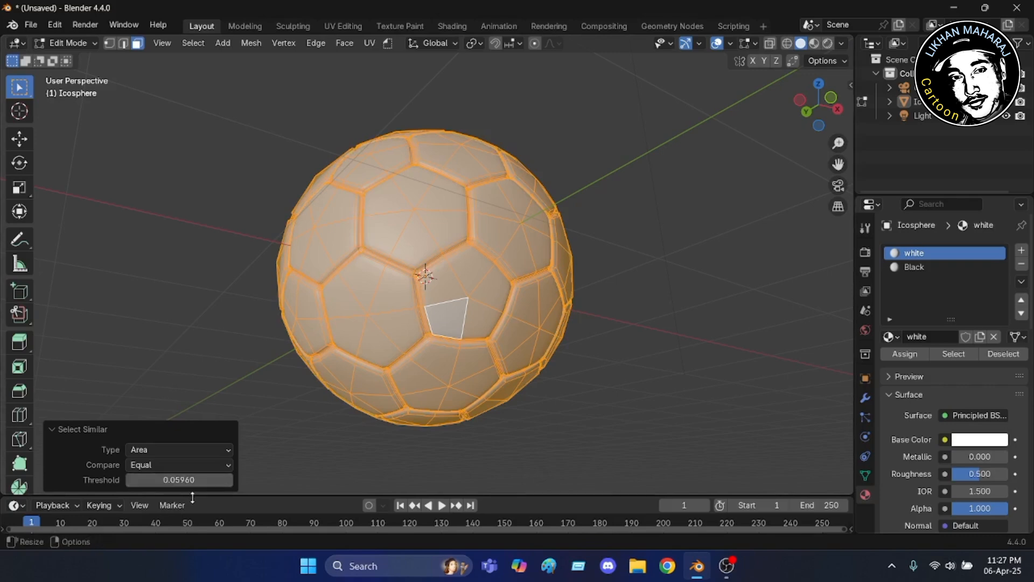
{"action": "left_click", "coordinate": [200, 480]}
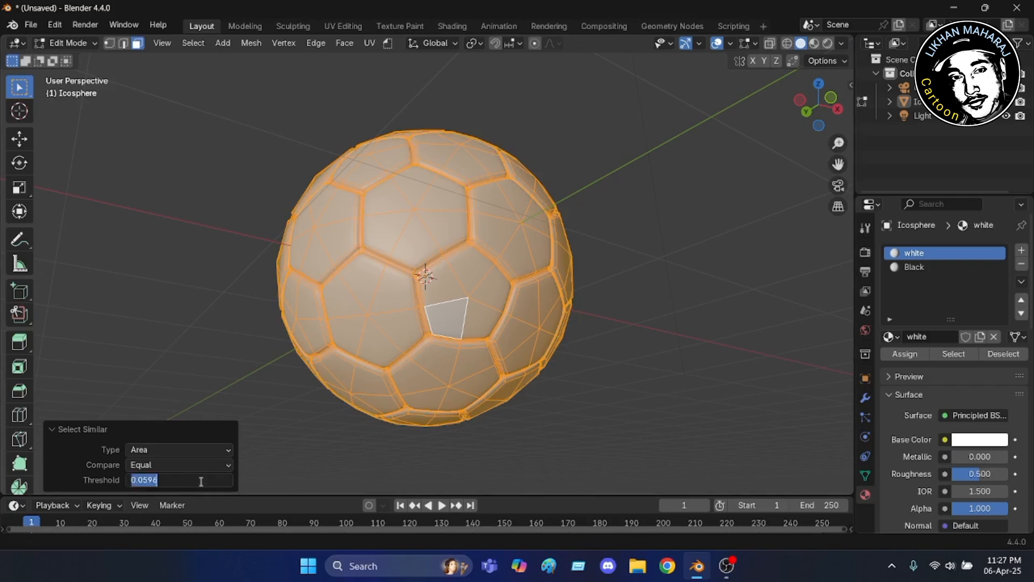
{"action": "key", "text": "BackSpace"}
{"action": "type", "text": "0"}
{"action": "type", "text": ".00490"}
{"action": "key", "text": "Return"}
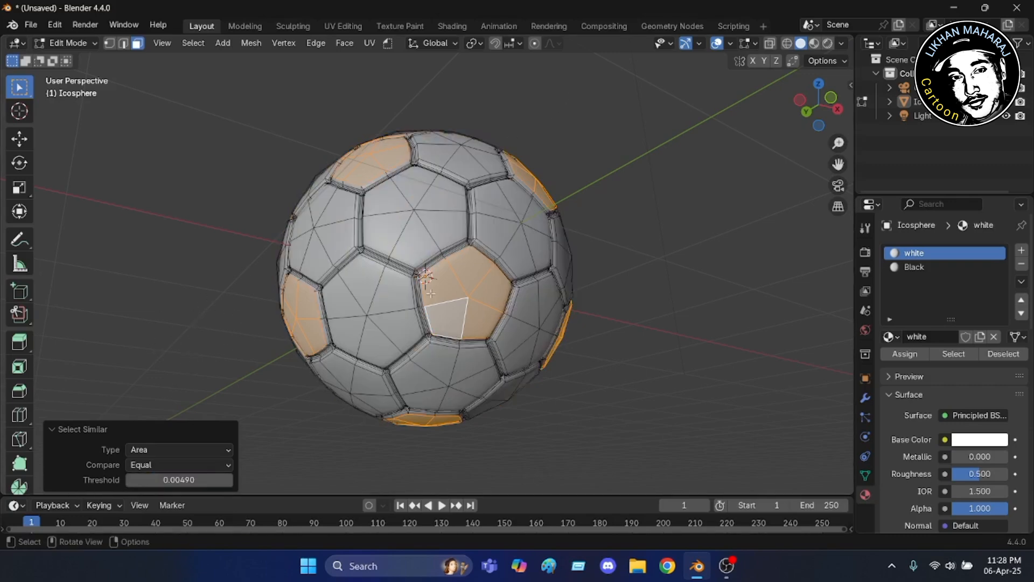
Grow the pentagon panel selection outward by one ring of faces with Select More.
{"action": "scroll", "coordinate": [431, 292], "scroll_direction": "up", "scroll_amount": 1}
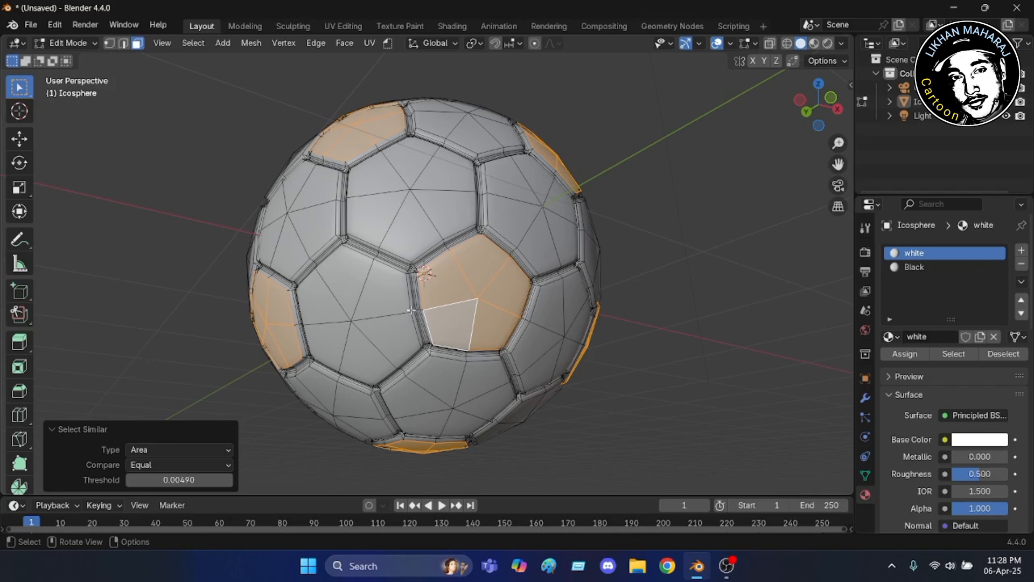
{"action": "scroll", "coordinate": [451, 323], "scroll_direction": "up", "scroll_amount": 2}
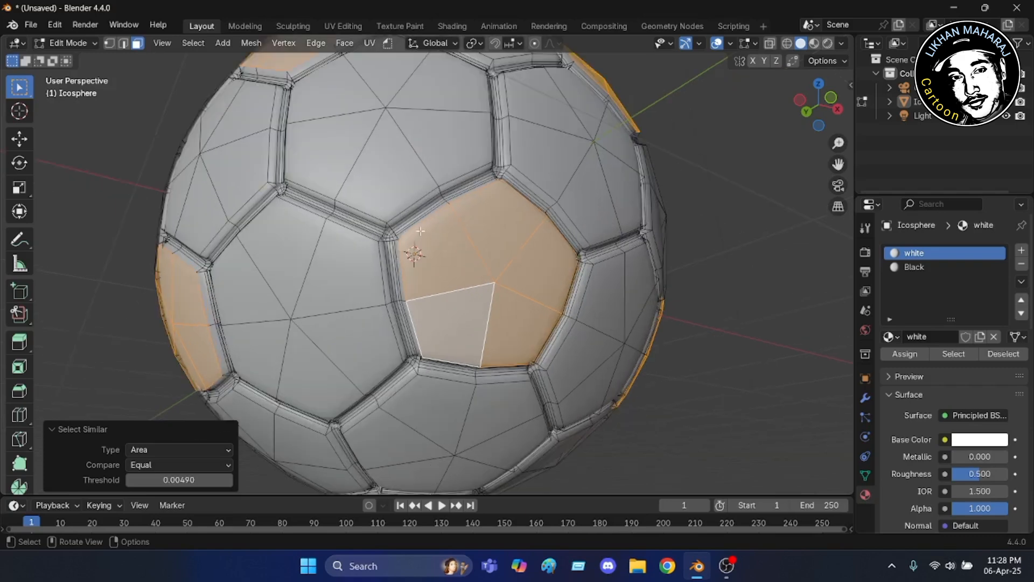
{"action": "middle_click_drag", "start_coordinate": [420, 231], "coordinate": [486, 279]}
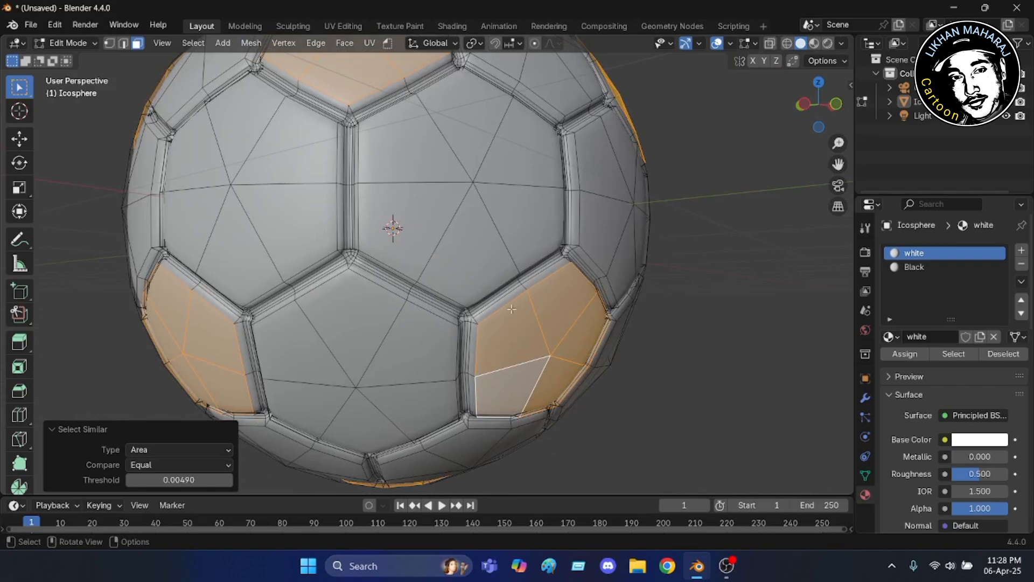
{"action": "scroll", "coordinate": [511, 309], "scroll_direction": "up", "scroll_amount": 2}
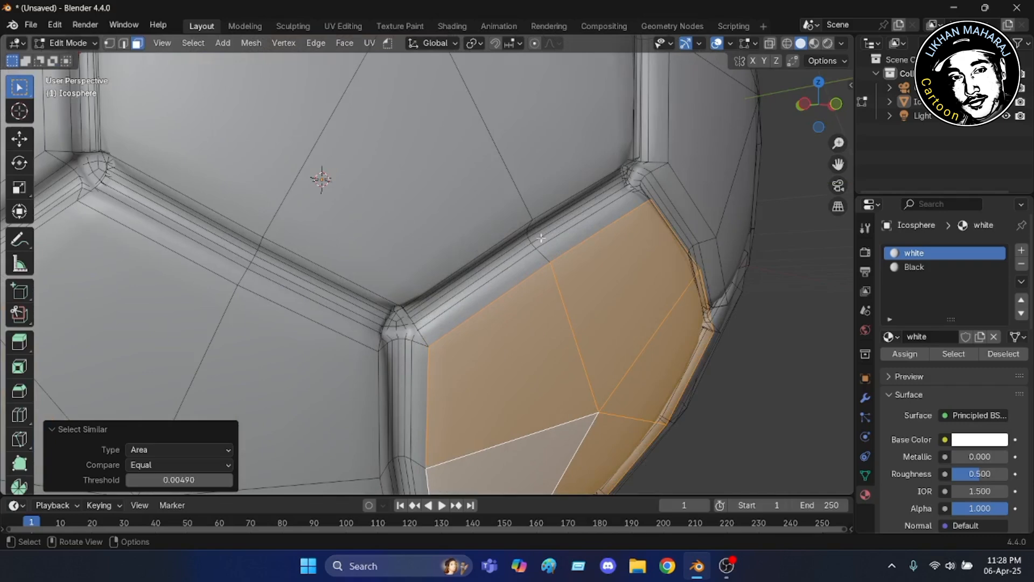
{"action": "scroll", "coordinate": [603, 236], "scroll_direction": "down", "scroll_amount": 3}
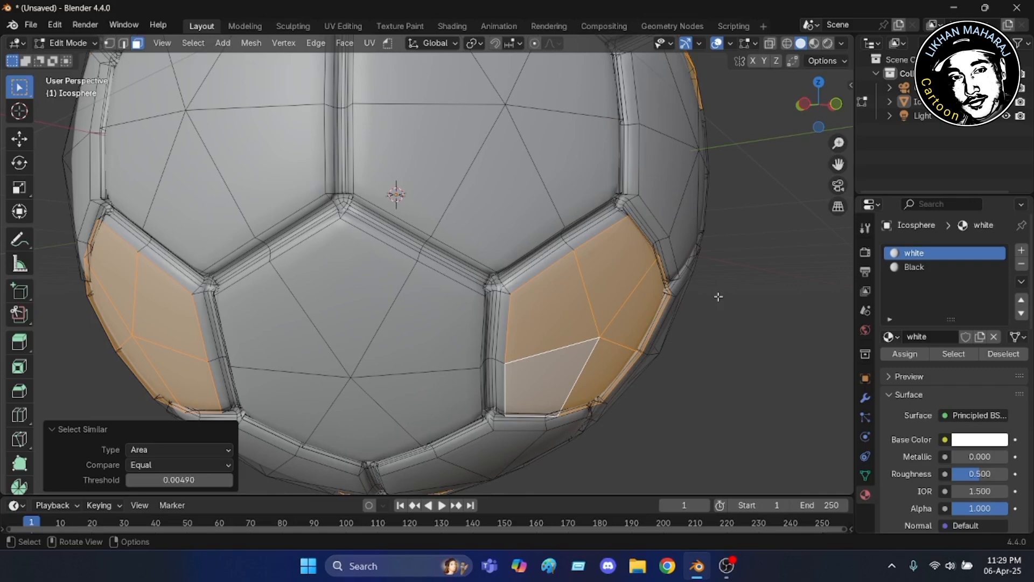
{"action": "key", "text": "ctrl"}
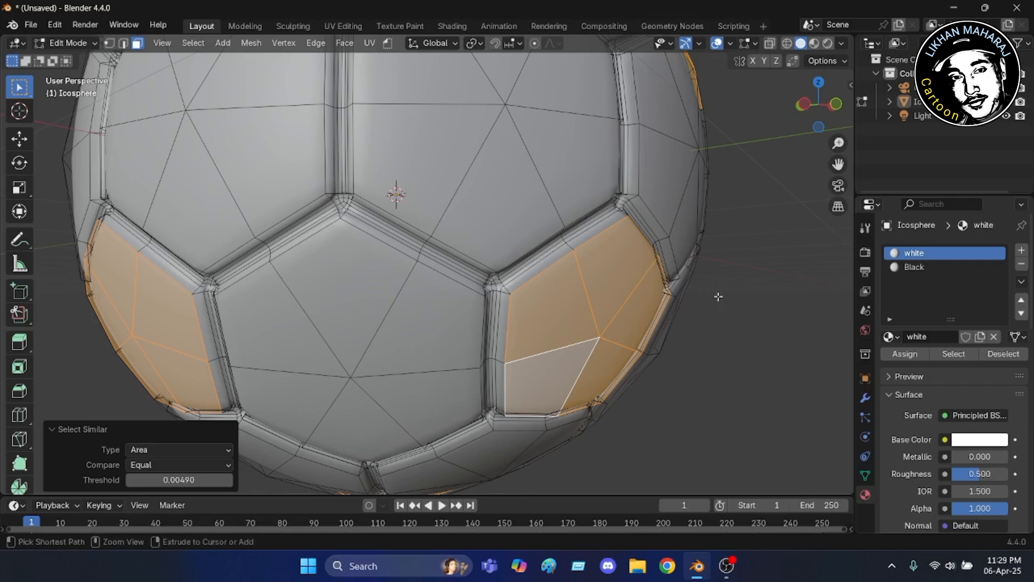
{"action": "key", "text": "ctrl+KP_Add"}
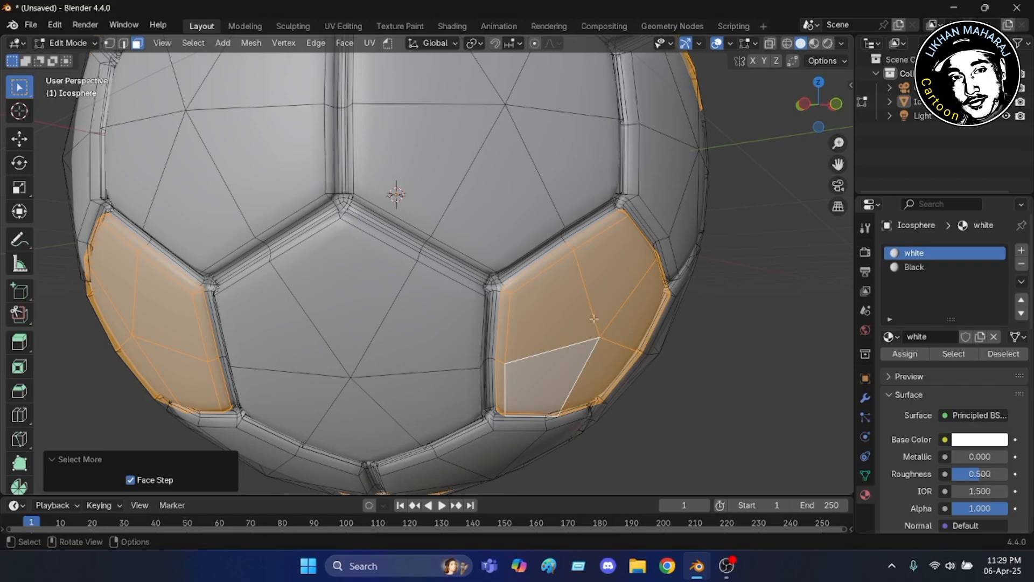
Grow the pentagon panel selection further outward with Select More so that it covers the rounded panel borders down to the seams.
{"action": "scroll", "coordinate": [560, 259], "scroll_direction": "up", "scroll_amount": 4}
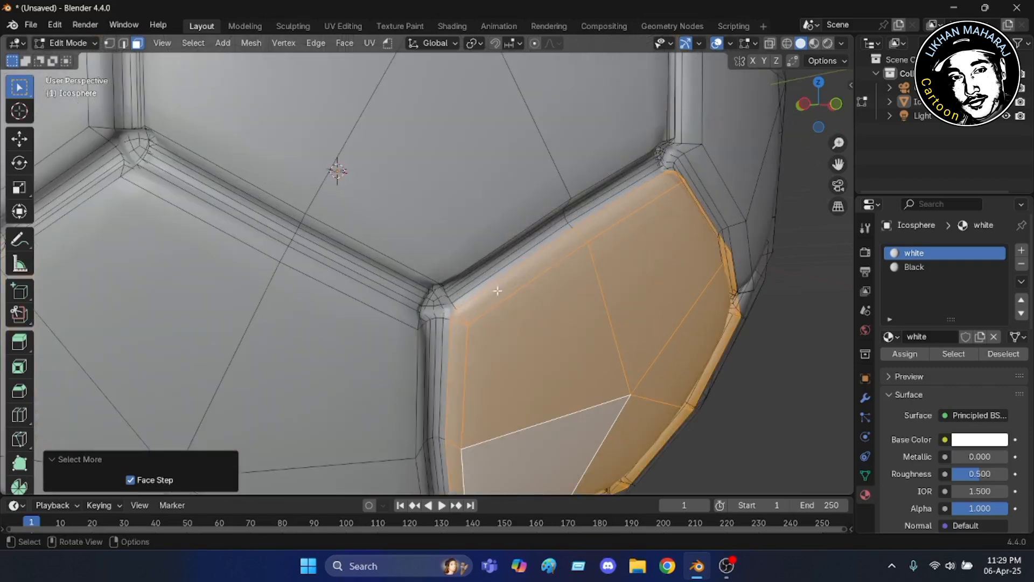
{"action": "scroll", "coordinate": [548, 244], "scroll_direction": "down", "scroll_amount": 2}
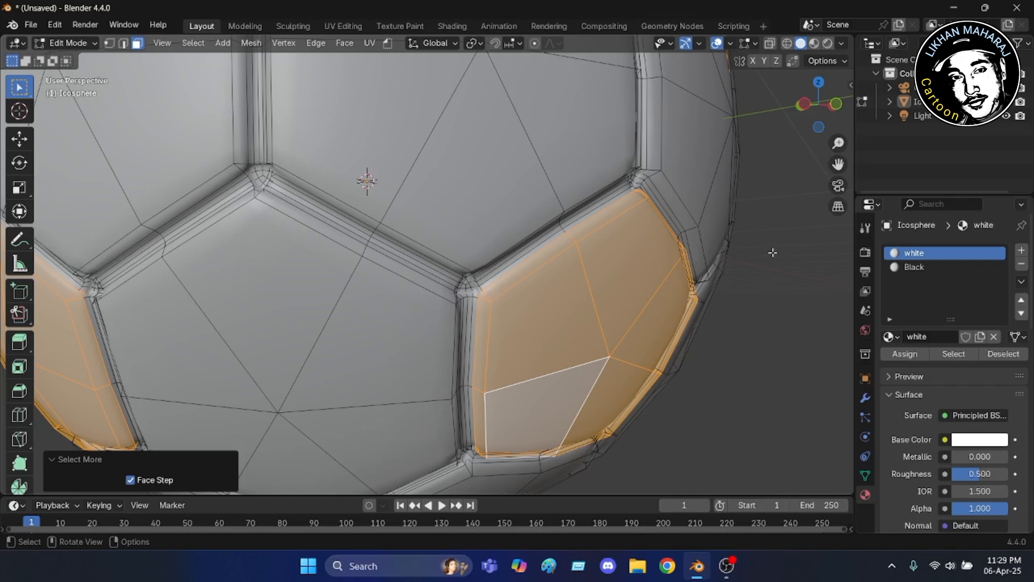
{"action": "key", "text": "ctrl"}
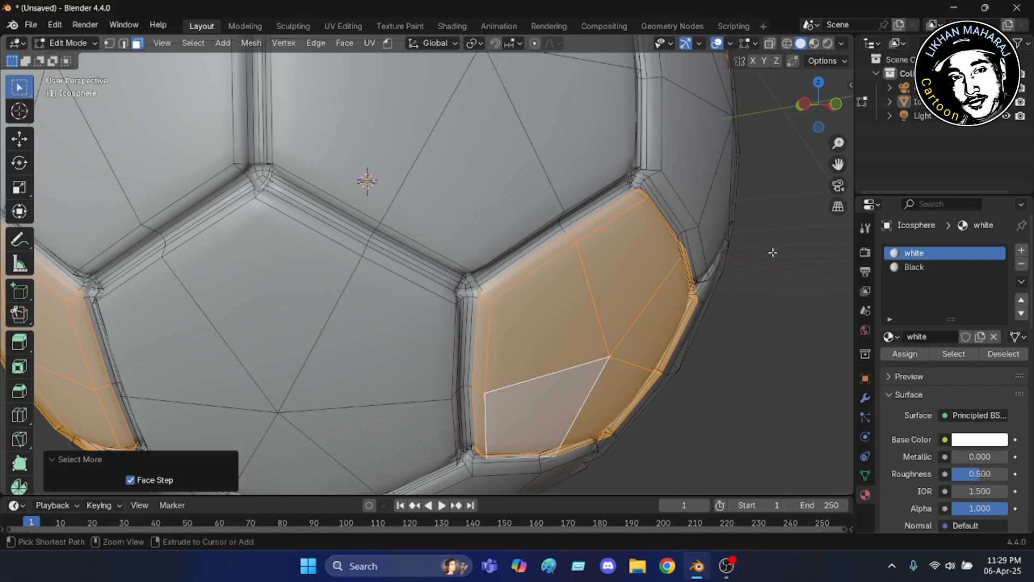
{"action": "key", "text": "ctrl+KP_Add"}
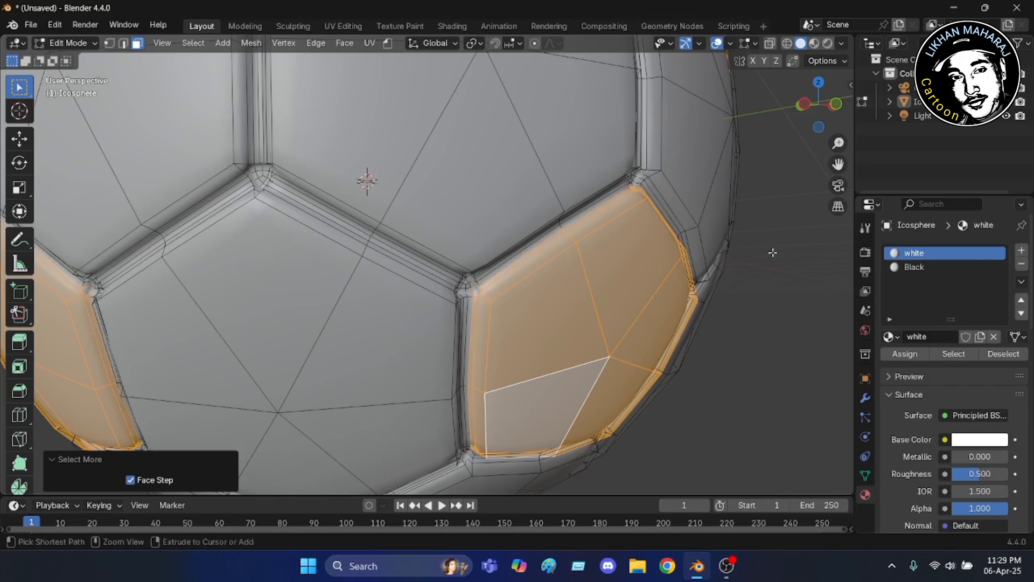
{"action": "scroll", "coordinate": [580, 266], "scroll_direction": "up", "scroll_amount": 5}
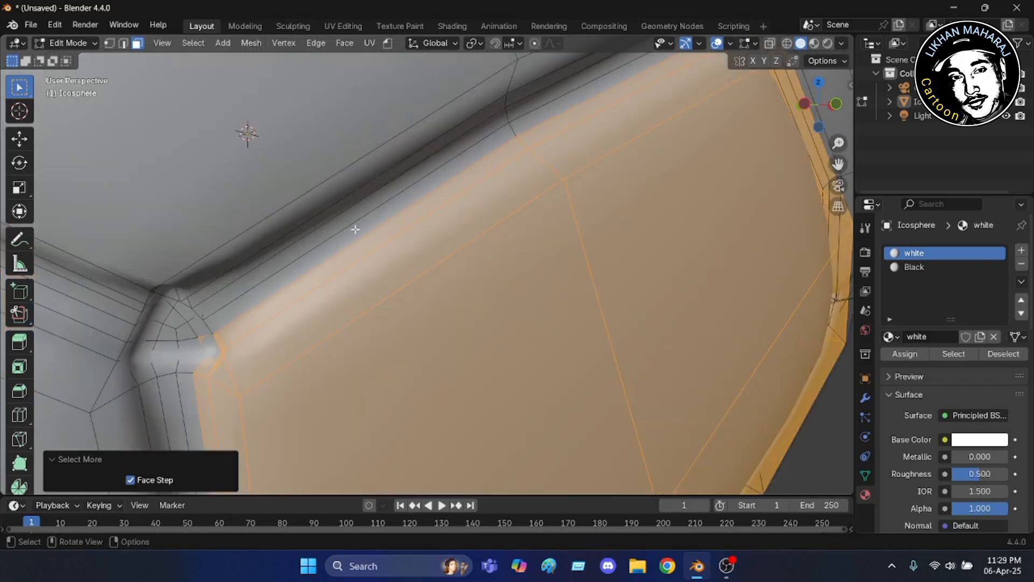
{"action": "scroll", "coordinate": [356, 230], "scroll_direction": "down", "scroll_amount": 5}
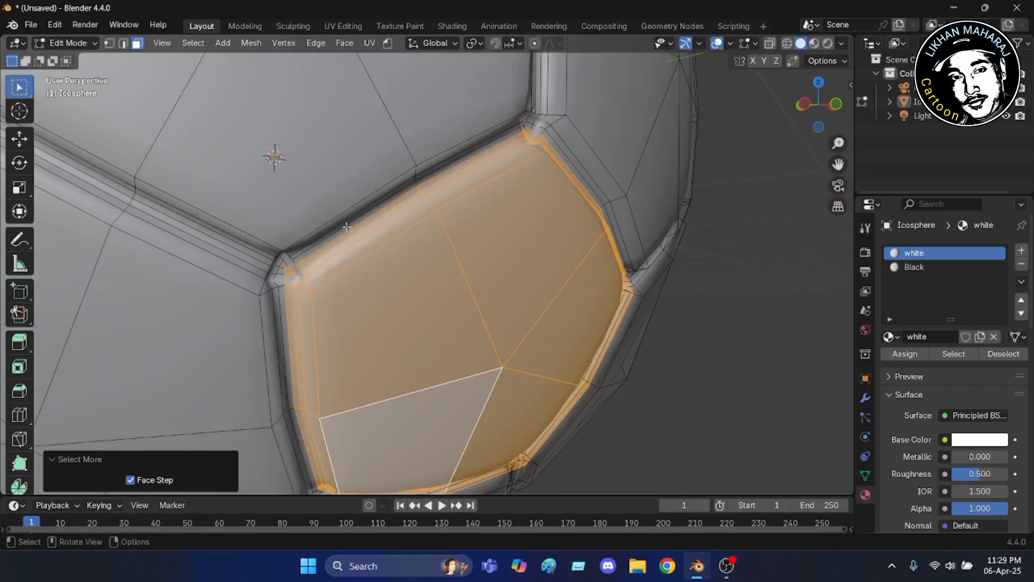
{"action": "scroll", "coordinate": [350, 228], "scroll_direction": "up", "scroll_amount": 8}
{"action": "scroll", "coordinate": [351, 228], "scroll_direction": "down", "scroll_amount": 4}
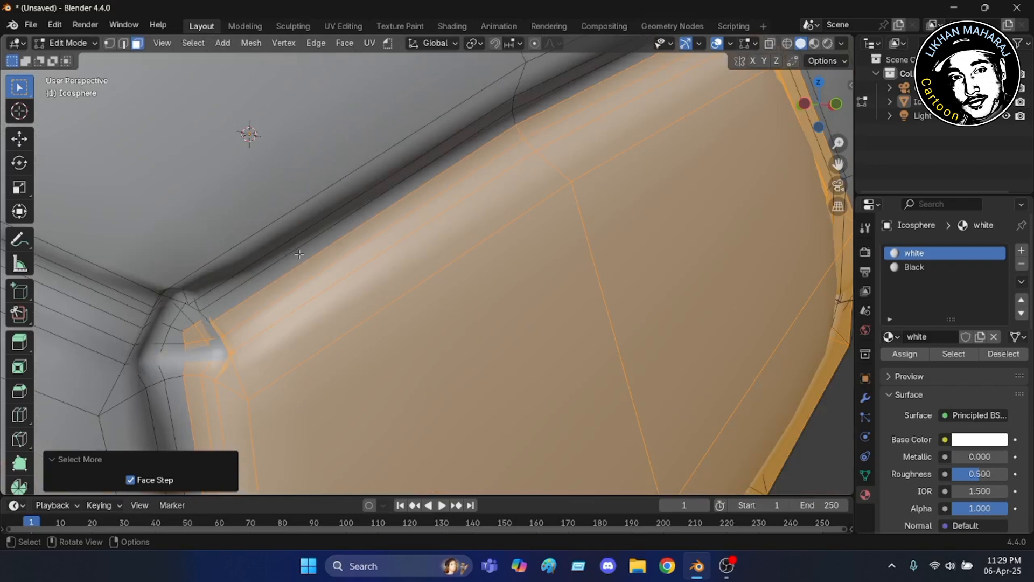
{"action": "scroll", "coordinate": [312, 257], "scroll_direction": "down", "scroll_amount": 3}
{"action": "scroll", "coordinate": [410, 214], "scroll_direction": "up", "scroll_amount": 3}
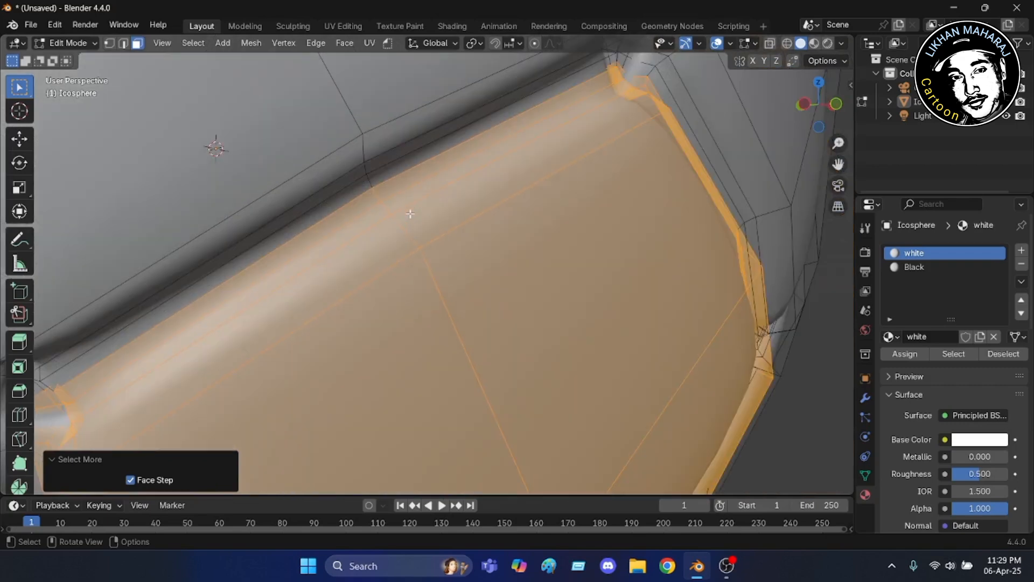
Assign the Black material to the selected pentagon panels.
{"action": "scroll", "coordinate": [410, 214], "scroll_direction": "down", "scroll_amount": 6}
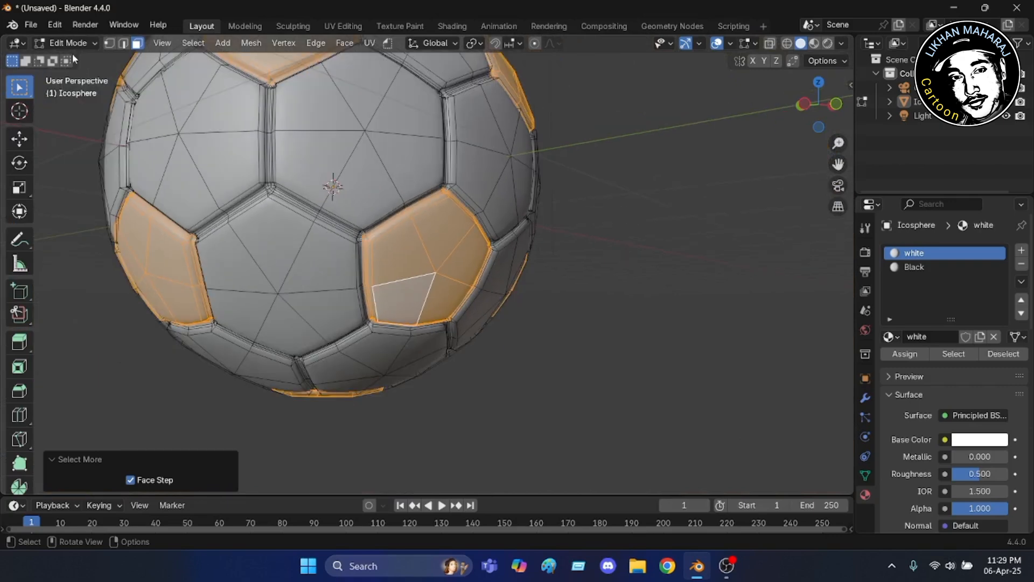
{"action": "scroll", "coordinate": [100, 144], "scroll_direction": "down", "scroll_amount": 2}
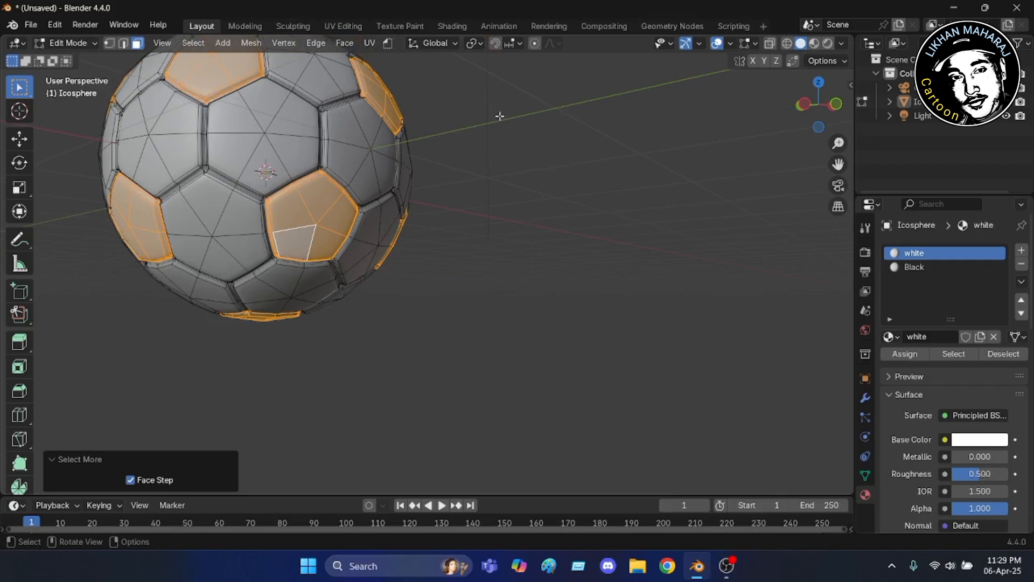
{"action": "middle_click_drag", "start_coordinate": [496, 114], "coordinate": [502, 127]}
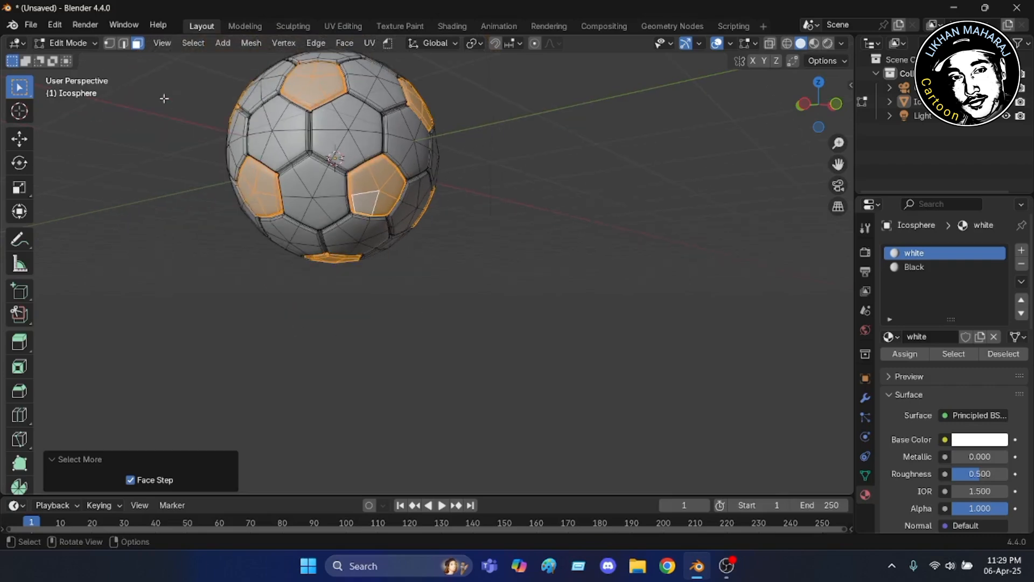
{"action": "scroll", "coordinate": [187, 78], "scroll_direction": "up", "scroll_amount": 2}
{"action": "scroll", "coordinate": [220, 99], "scroll_direction": "down", "scroll_amount": 2}
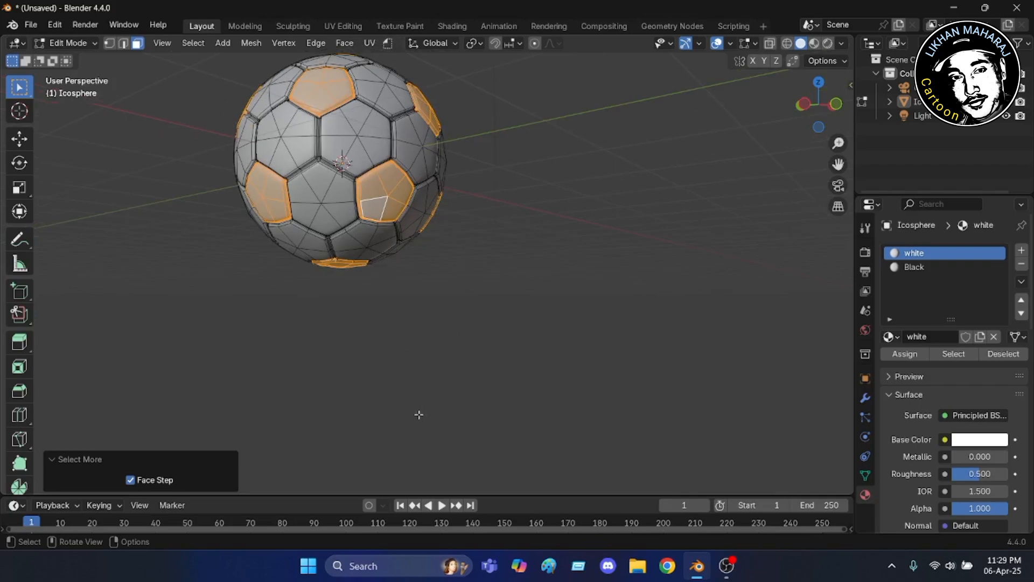
{"action": "scroll", "coordinate": [431, 420], "scroll_direction": "down", "scroll_amount": 3}
{"action": "scroll", "coordinate": [283, 225], "scroll_direction": "up", "scroll_amount": 2}
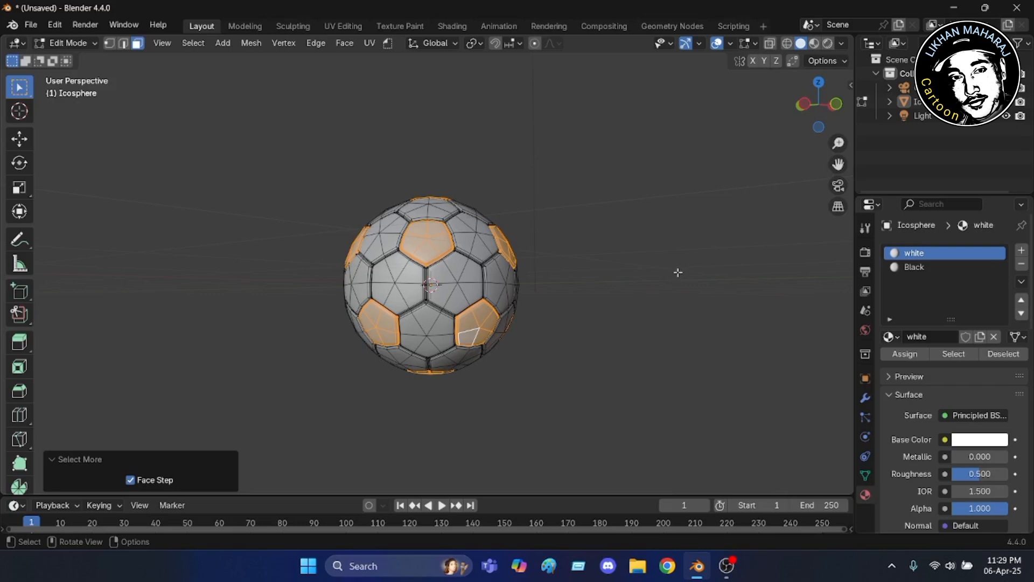
{"action": "left_click", "coordinate": [920, 269]}
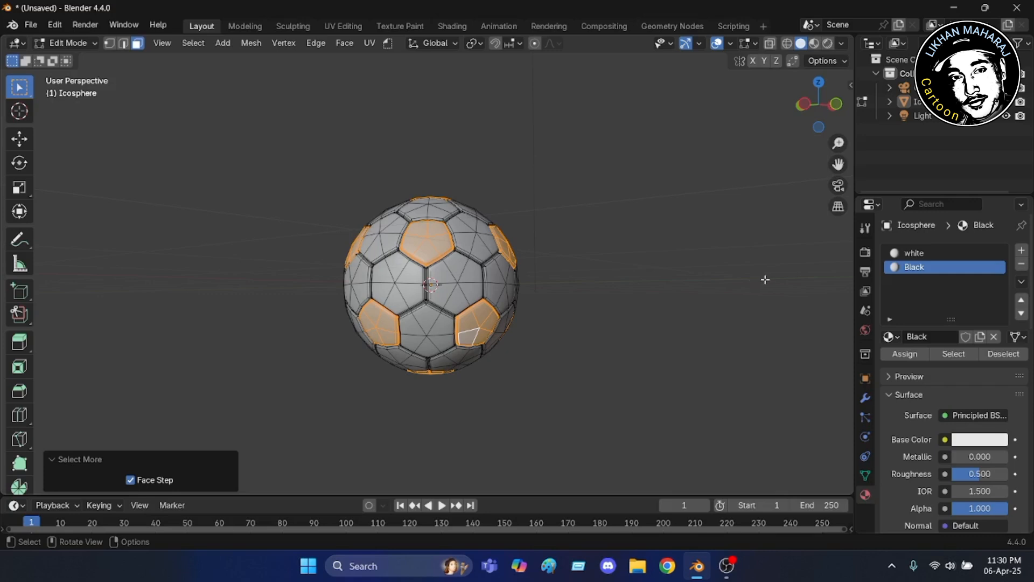
{"action": "left_click", "coordinate": [905, 354]}
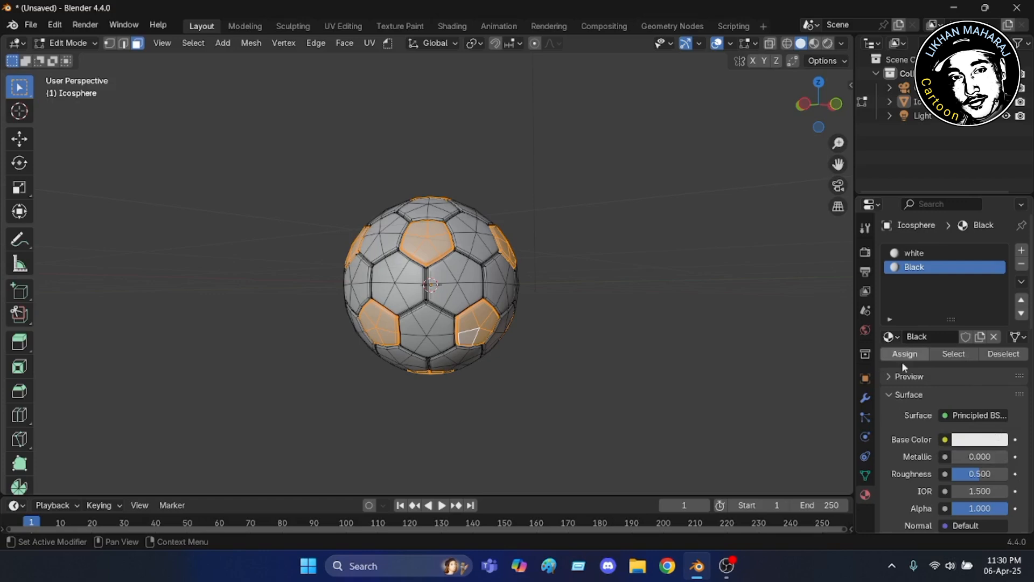
Set both the base color and the viewport display color of the Black material to black.
{"action": "left_click", "coordinate": [969, 441]}
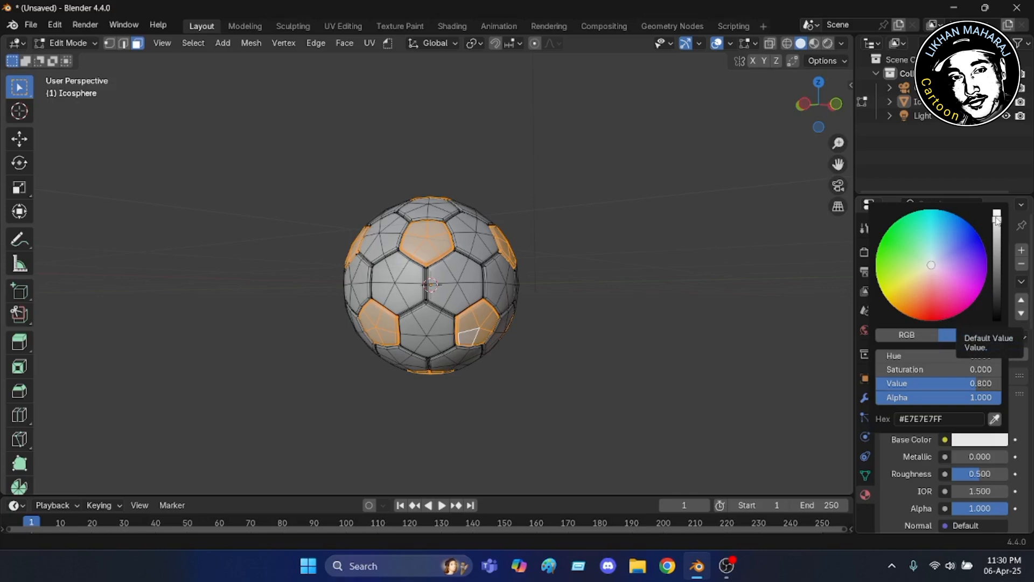
{"action": "left_click_drag", "start_coordinate": [998, 220], "coordinate": [997, 318]}
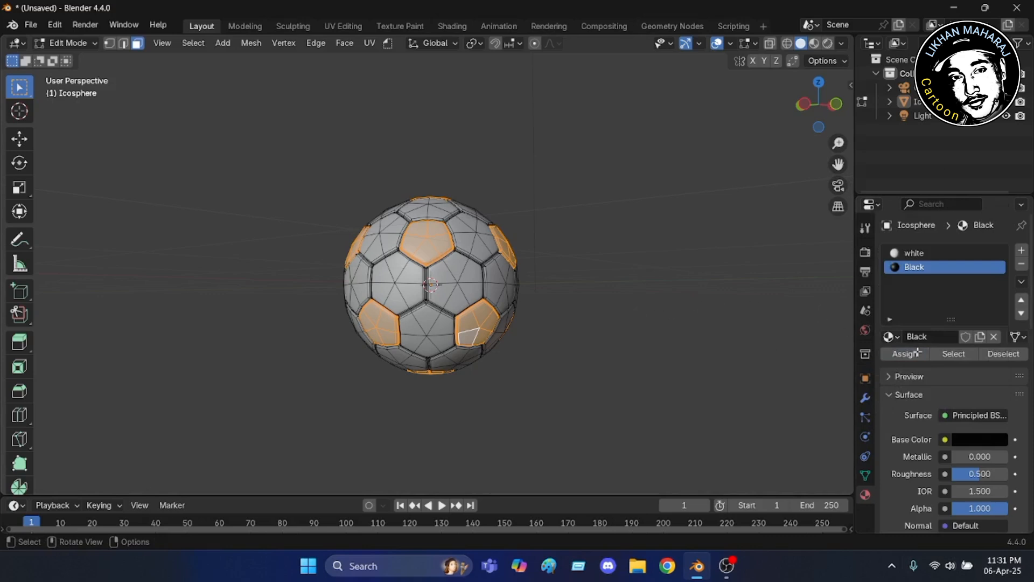
{"action": "scroll", "coordinate": [975, 354], "scroll_direction": "down", "scroll_amount": 12}
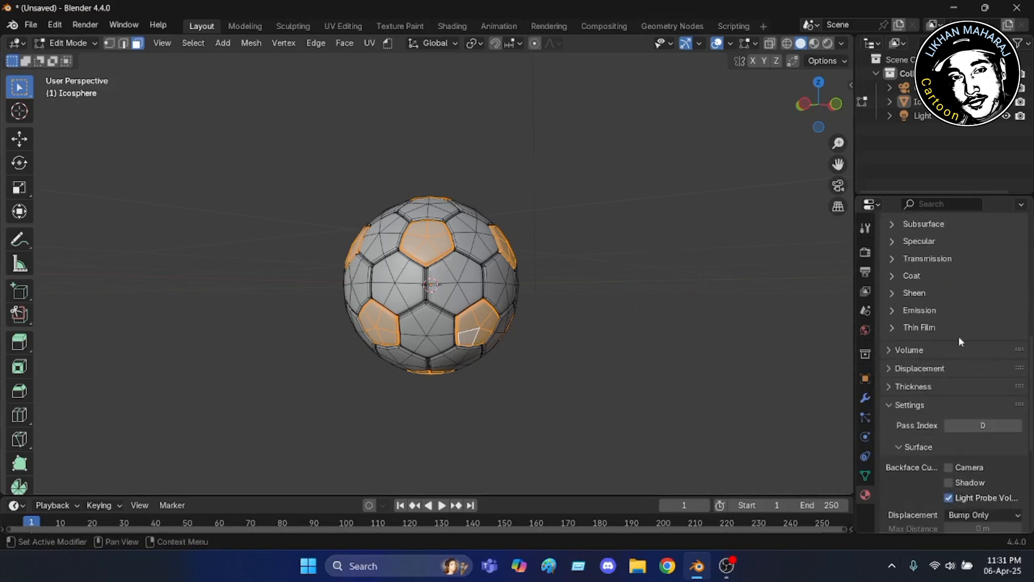
{"action": "scroll", "coordinate": [939, 312], "scroll_direction": "down", "scroll_amount": 8}
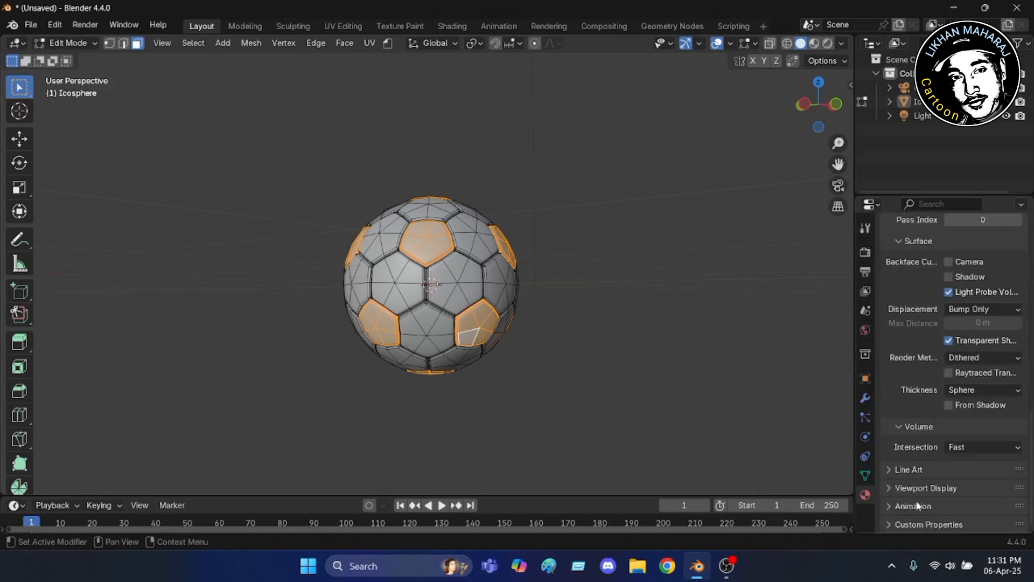
{"action": "left_click", "coordinate": [888, 487]}
{"action": "scroll", "coordinate": [894, 363], "scroll_direction": "down", "scroll_amount": 3}
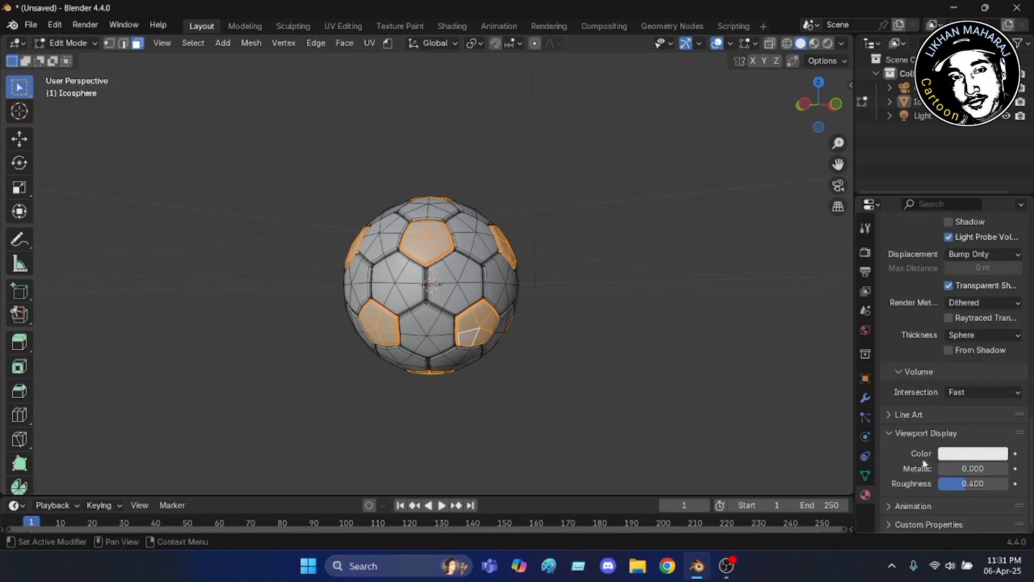
{"action": "left_click", "coordinate": [957, 452]}
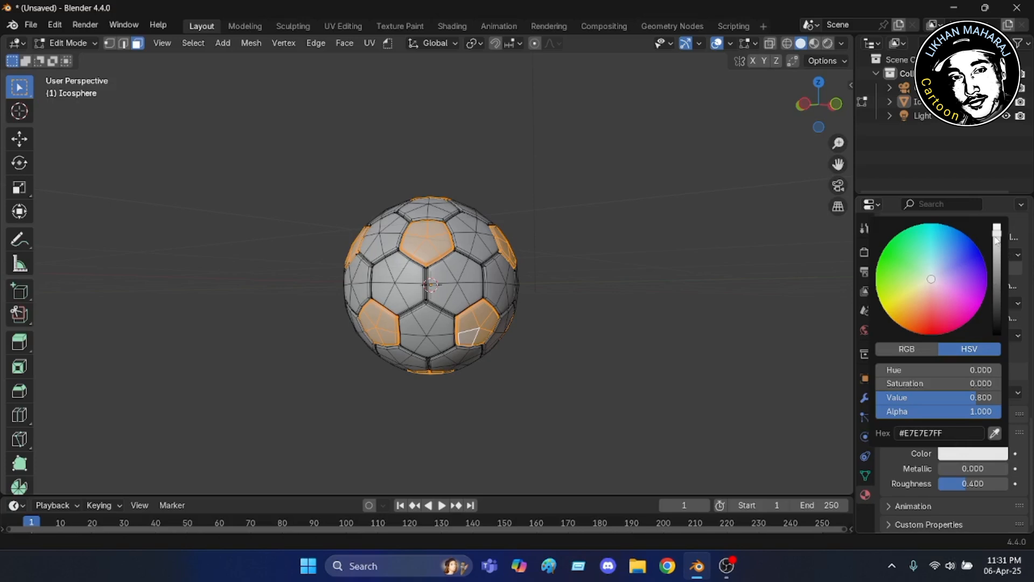
{"action": "left_click_drag", "start_coordinate": [997, 240], "coordinate": [997, 333]}
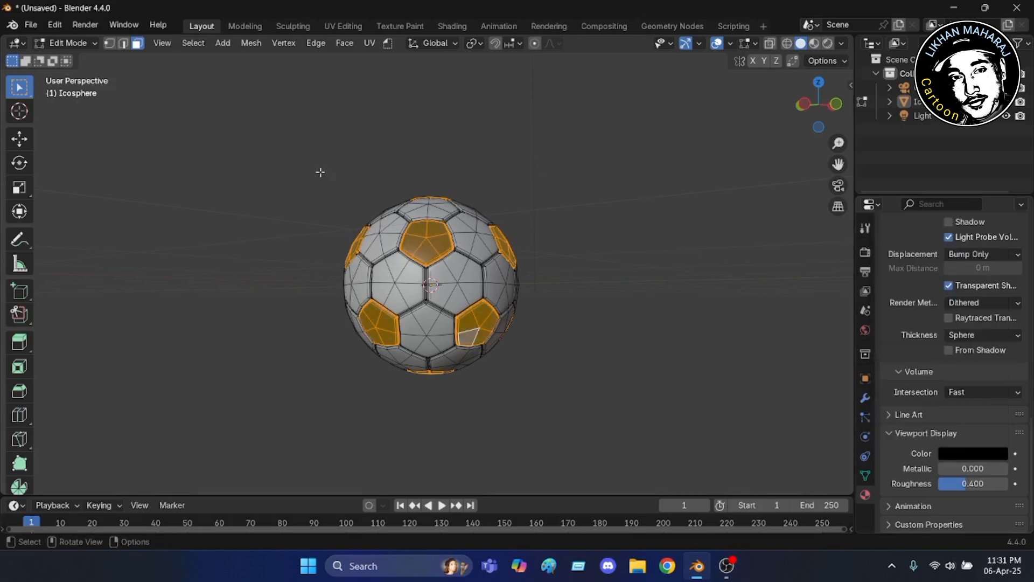
Deselect all faces of the ball and return to Object Mode.
{"action": "left_click", "coordinate": [515, 174]}
{"action": "scroll", "coordinate": [323, 303], "scroll_direction": "up", "scroll_amount": 2}
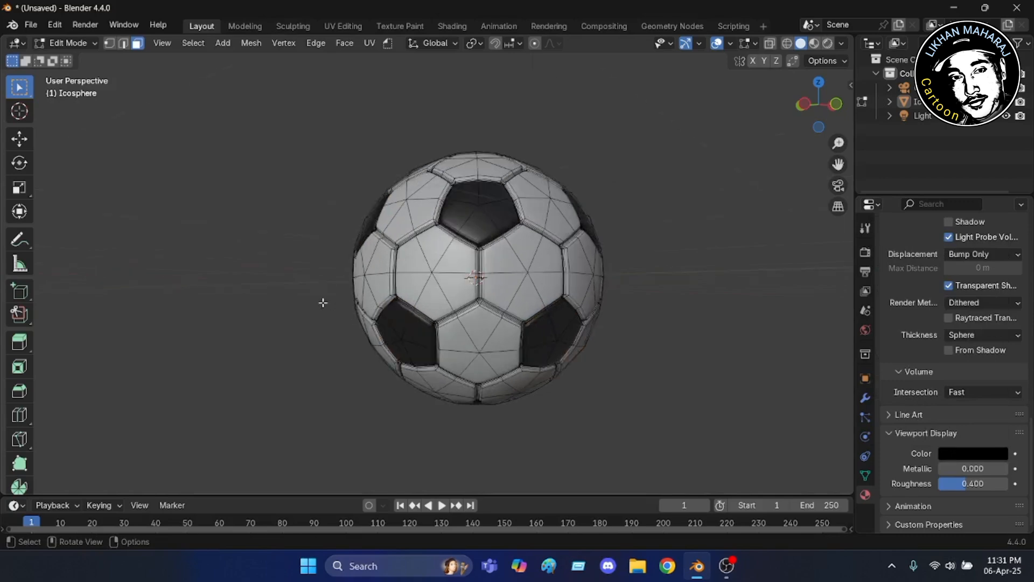
{"action": "middle_click_drag", "start_coordinate": [685, 237], "coordinate": [649, 257]}
{"action": "scroll", "coordinate": [649, 256], "scroll_direction": "down", "scroll_amount": 2}
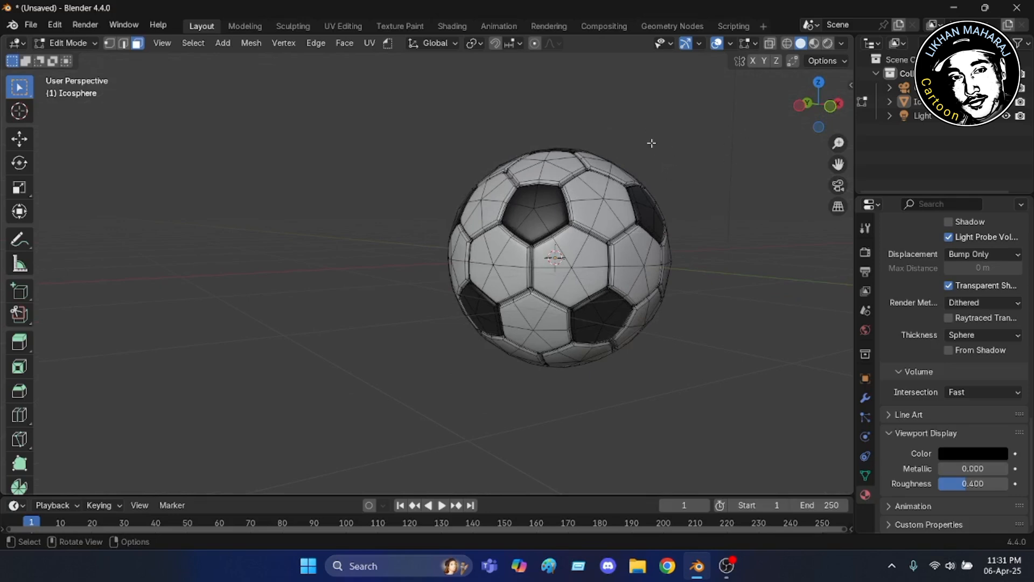
{"action": "scroll", "coordinate": [652, 143], "scroll_direction": "up", "scroll_amount": 2}
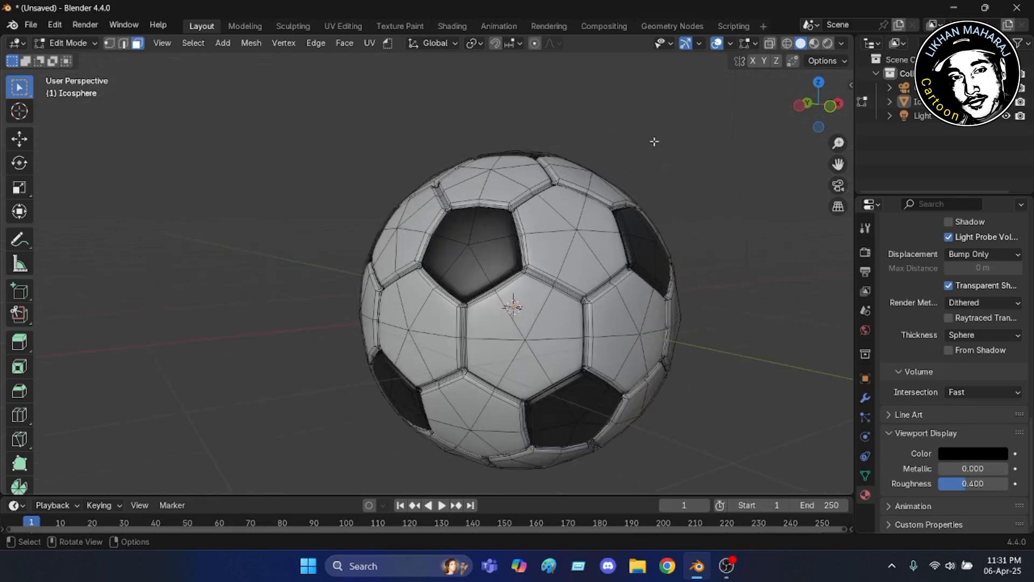
{"action": "left_click", "coordinate": [92, 44]}
{"action": "left_click", "coordinate": [68, 56]}
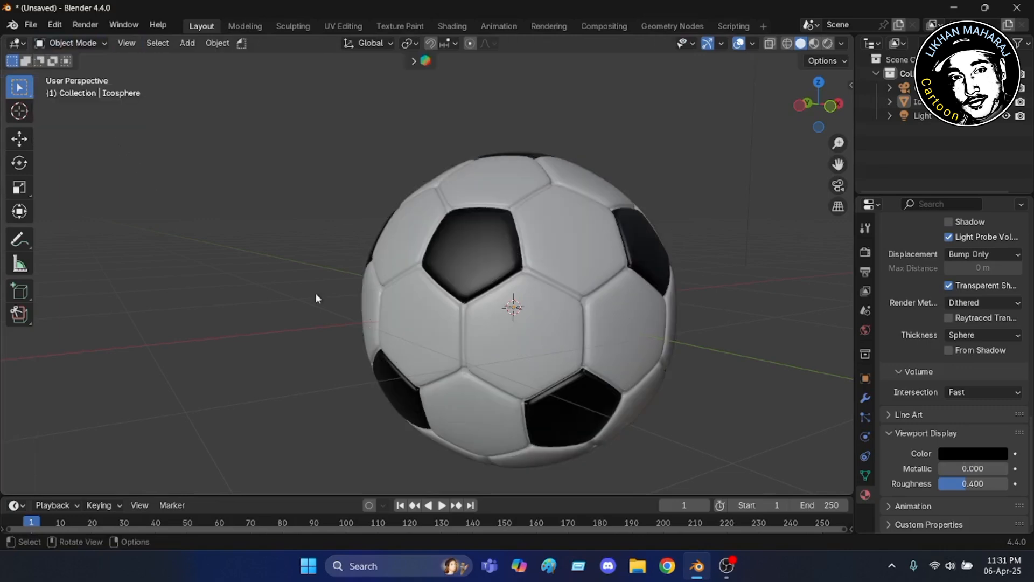
Inspect the ball's panels and seams from several sides, and switch the viewport to rendered shading.
{"action": "middle_click_drag", "start_coordinate": [690, 413], "coordinate": [646, 342]}
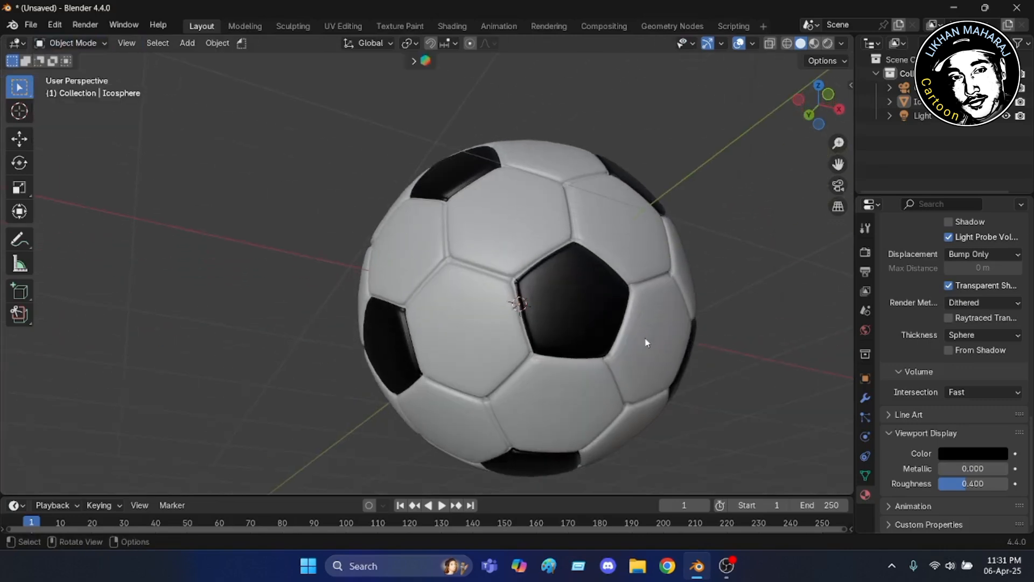
{"action": "scroll", "coordinate": [657, 408], "scroll_direction": "down", "scroll_amount": 3}
{"action": "middle_click_drag", "start_coordinate": [657, 408], "coordinate": [702, 192]}
{"action": "scroll", "coordinate": [700, 186], "scroll_direction": "up", "scroll_amount": 4}
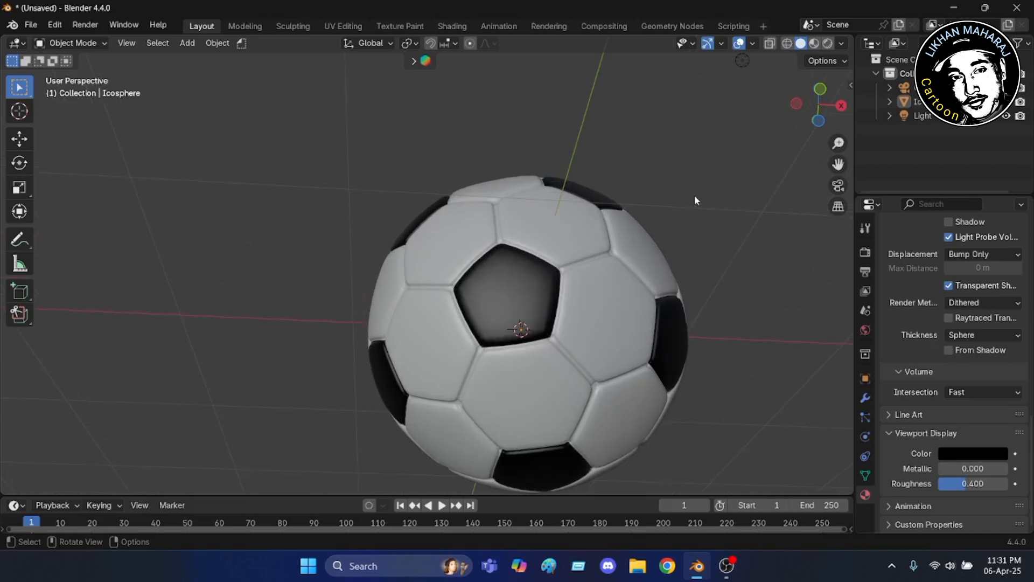
{"action": "scroll", "coordinate": [305, 163], "scroll_direction": "down", "scroll_amount": 3}
{"action": "scroll", "coordinate": [507, 194], "scroll_direction": "up", "scroll_amount": 2}
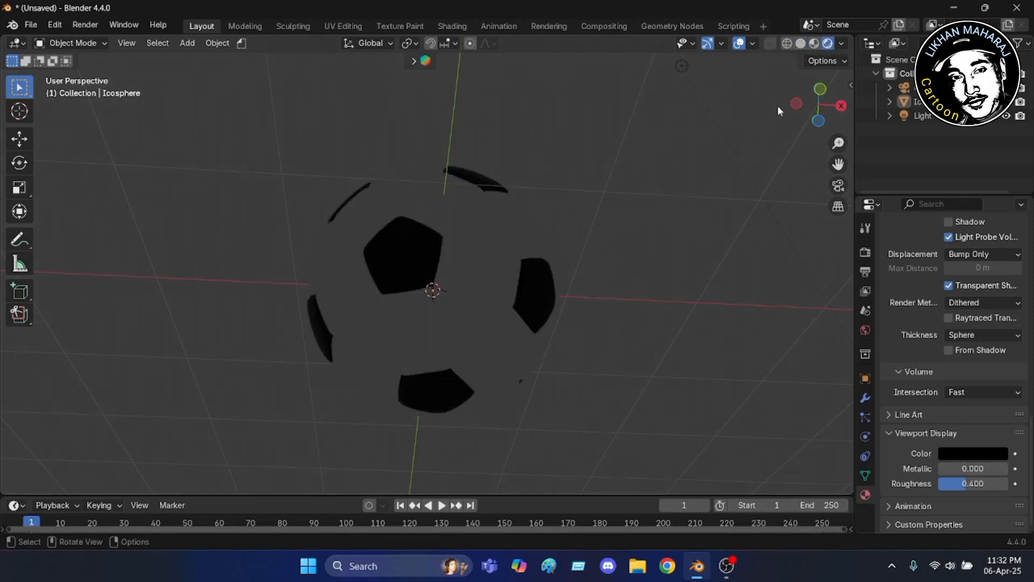
Examine how the lighting falls on the ball in rendered shading, including from the front and back orthographic views.
{"action": "scroll", "coordinate": [514, 343], "scroll_direction": "up", "scroll_amount": 5}
{"action": "scroll", "coordinate": [511, 346], "scroll_direction": "down", "scroll_amount": 6}
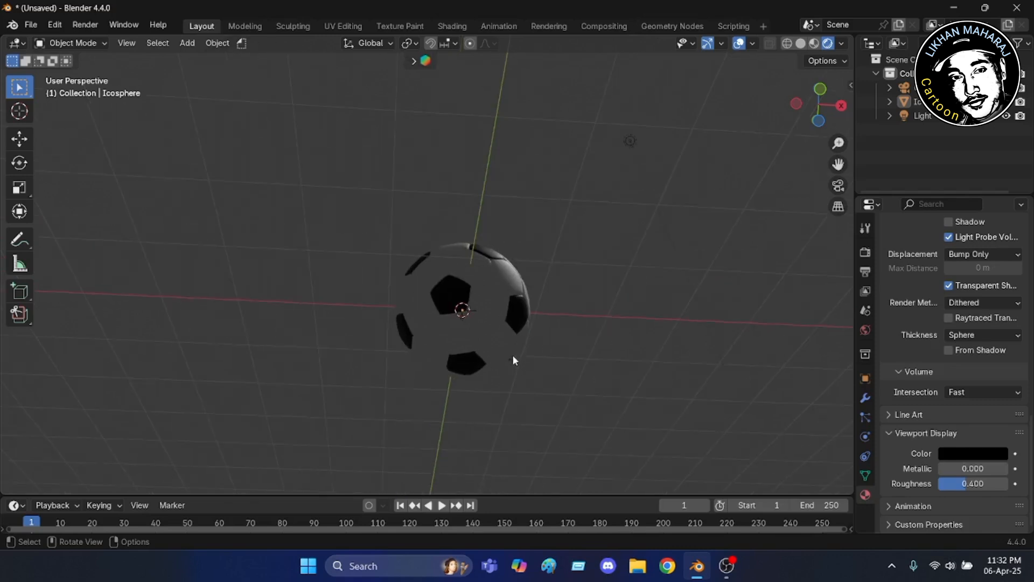
{"action": "middle_click_drag", "start_coordinate": [513, 360], "coordinate": [595, 251]}
{"action": "scroll", "coordinate": [514, 272], "scroll_direction": "up", "scroll_amount": 4}
{"action": "scroll", "coordinate": [595, 251], "scroll_direction": "up", "scroll_amount": 2}
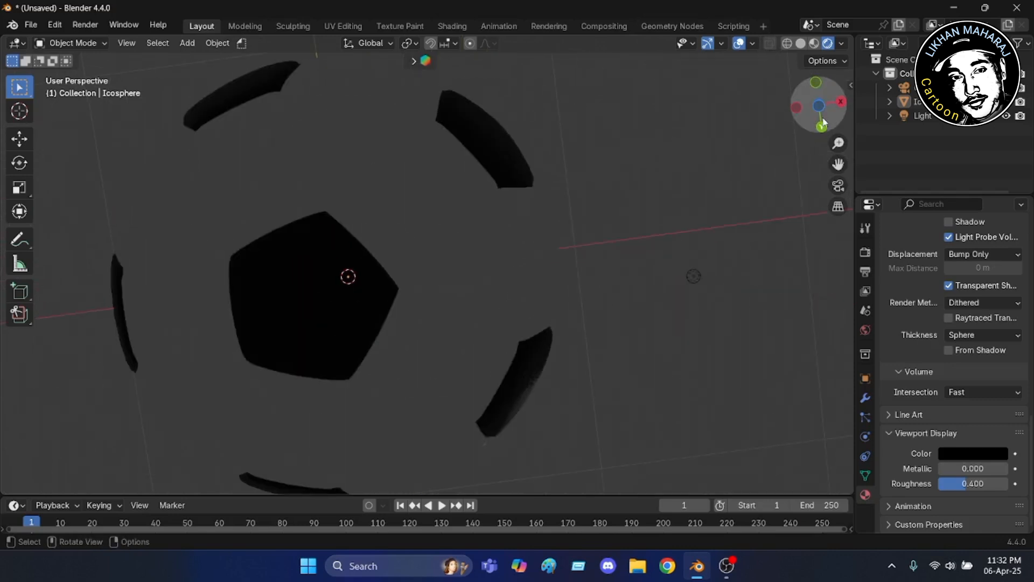
{"action": "left_click", "coordinate": [815, 83]}
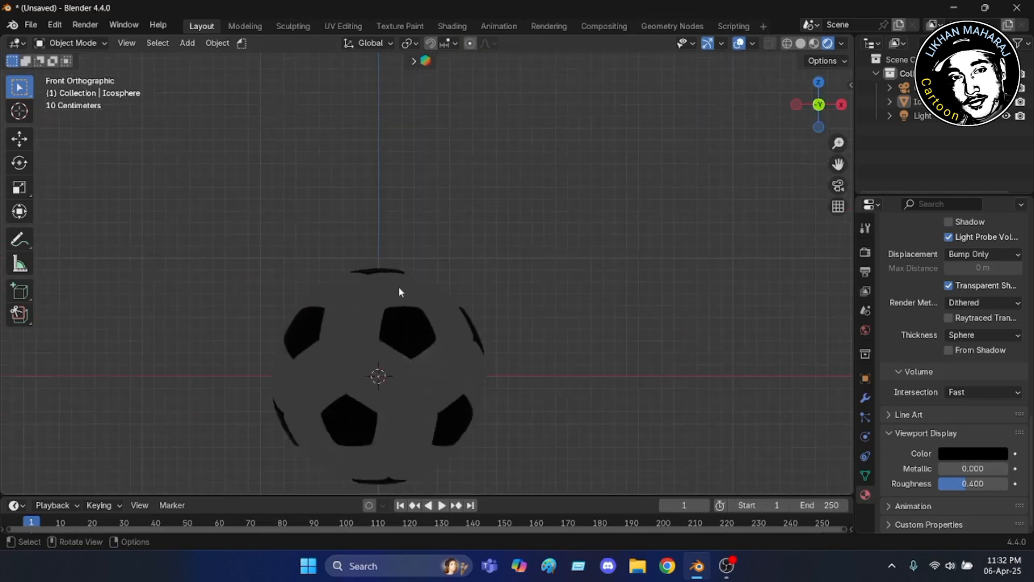
{"action": "middle_click_drag", "start_coordinate": [399, 286], "coordinate": [445, 383]}
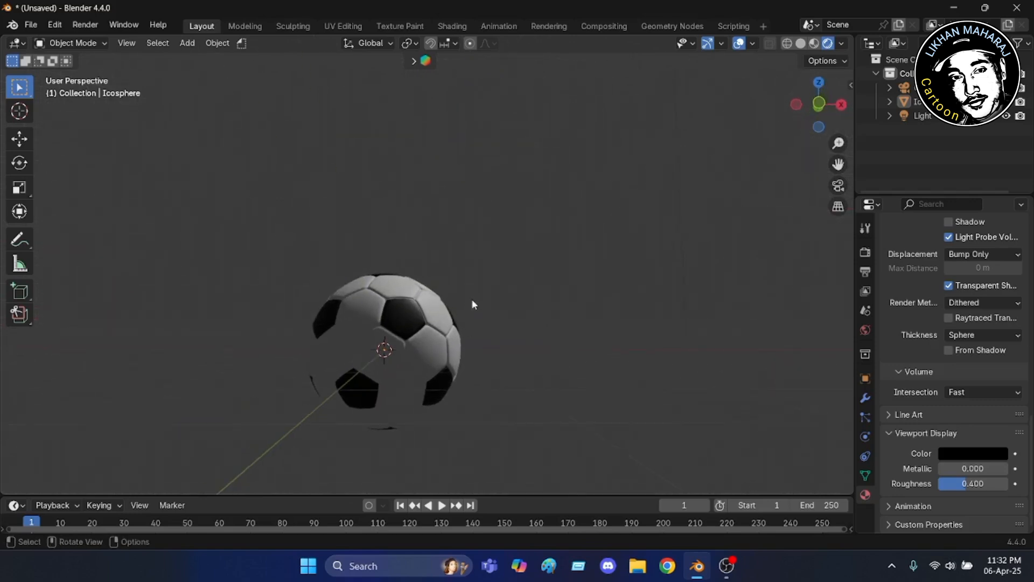
{"action": "left_click", "coordinate": [819, 103]}
{"action": "scroll", "coordinate": [498, 409], "scroll_direction": "down", "scroll_amount": 2}
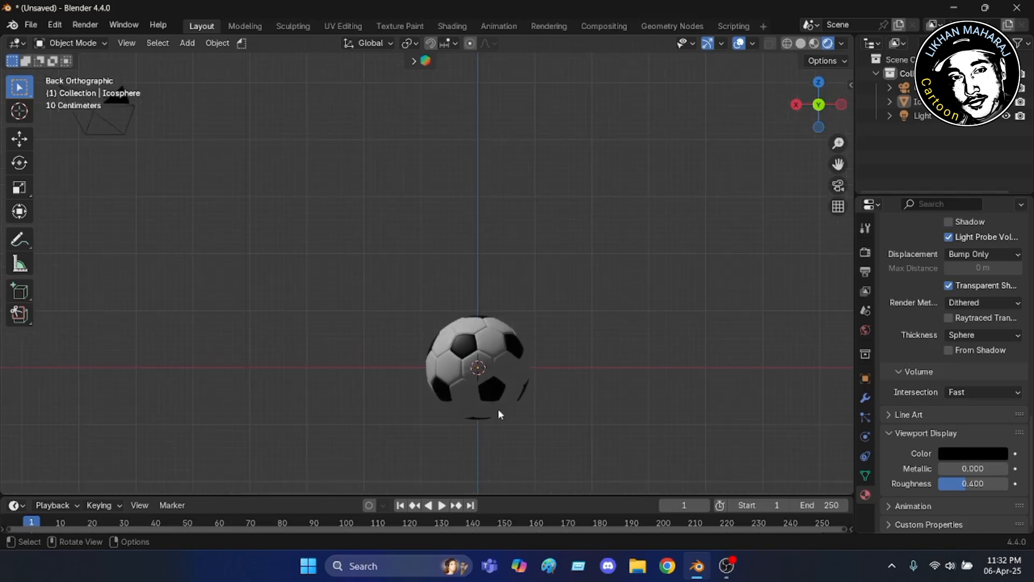
{"action": "scroll", "coordinate": [496, 423], "scroll_direction": "up", "scroll_amount": 4}
{"action": "scroll", "coordinate": [495, 347], "scroll_direction": "down", "scroll_amount": 1}
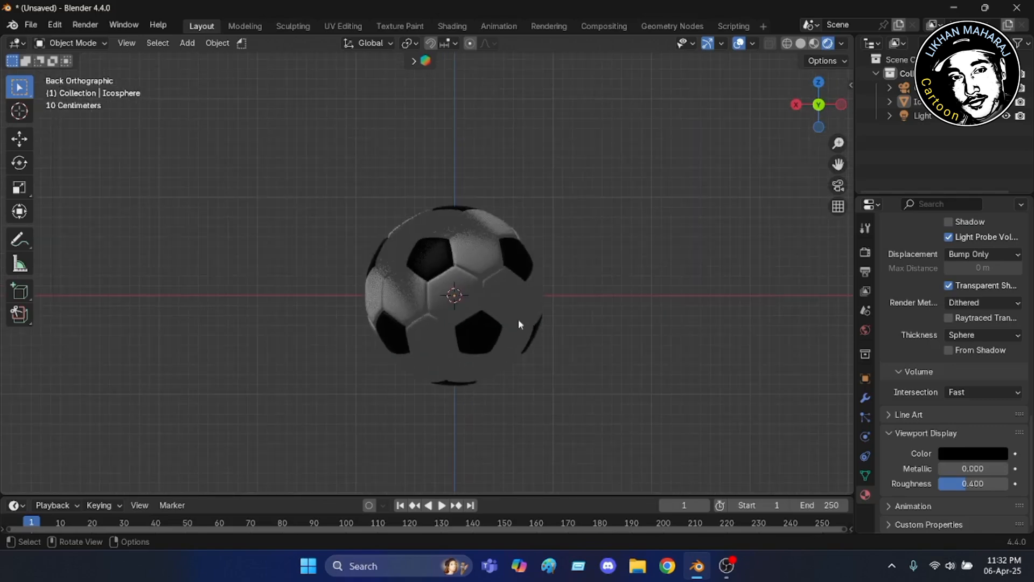
Select the scene's point light and compare how it lights the ball in the front and back orthographic views.
{"action": "scroll", "coordinate": [265, 156], "scroll_direction": "down", "scroll_amount": 6}
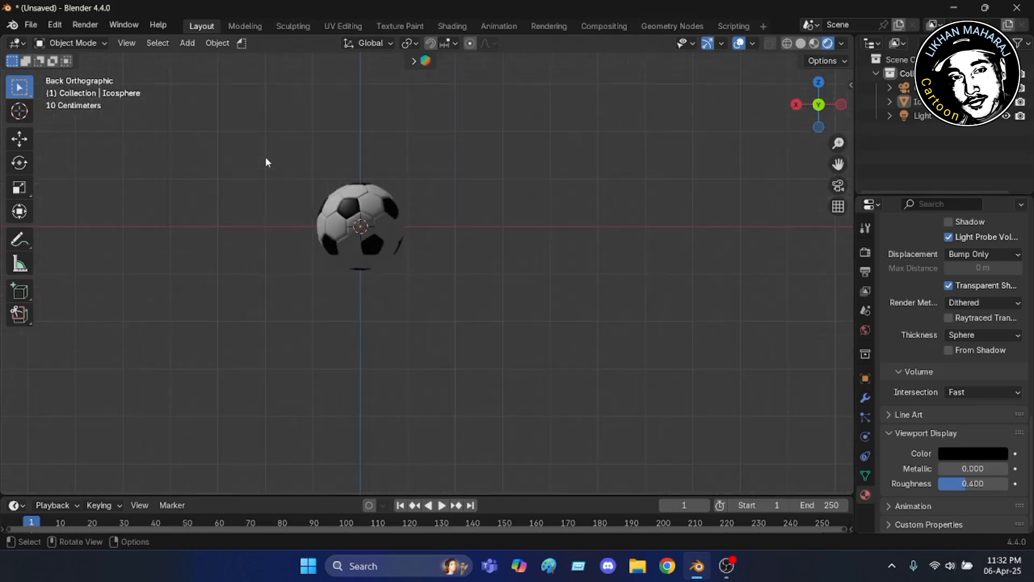
{"action": "key", "text": "KP_5"}
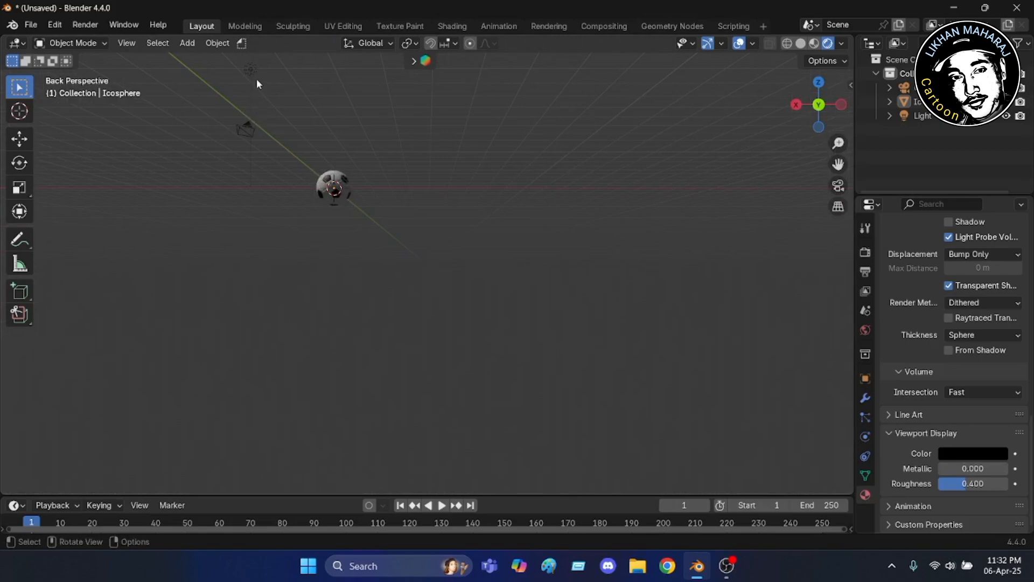
{"action": "left_click", "coordinate": [252, 82]}
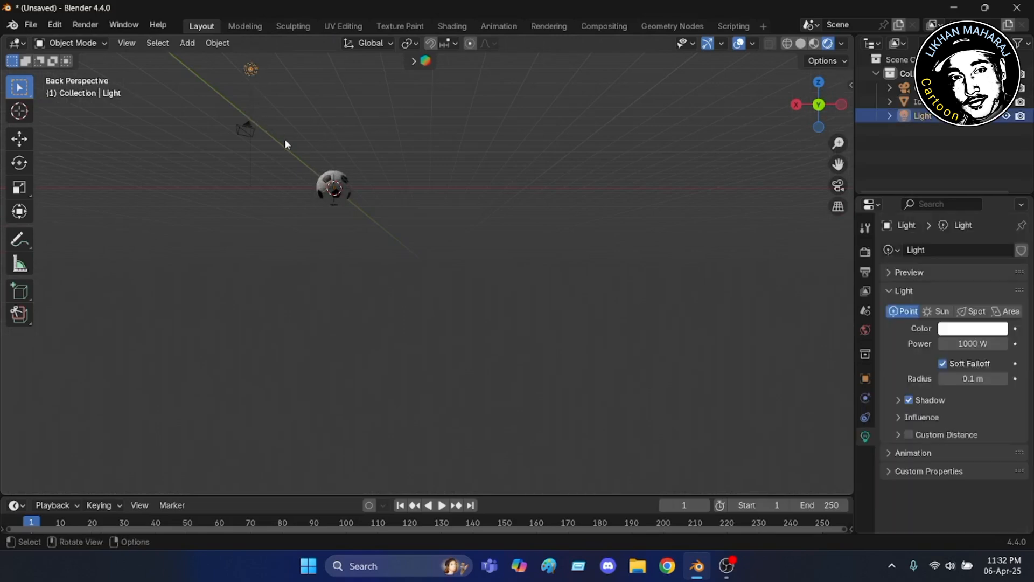
{"action": "scroll", "coordinate": [227, 108], "scroll_direction": "up", "scroll_amount": 3}
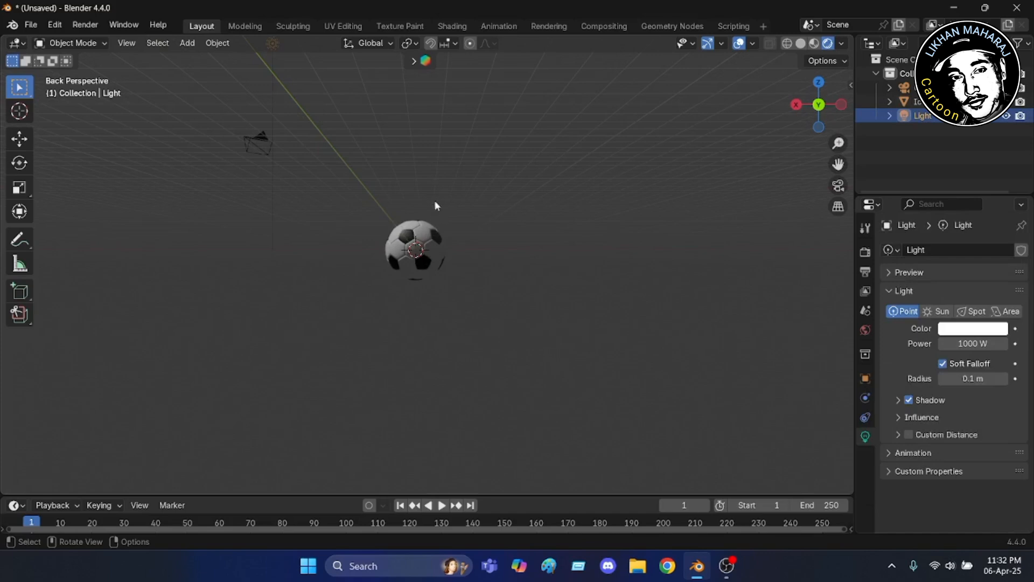
{"action": "left_click", "coordinate": [819, 104]}
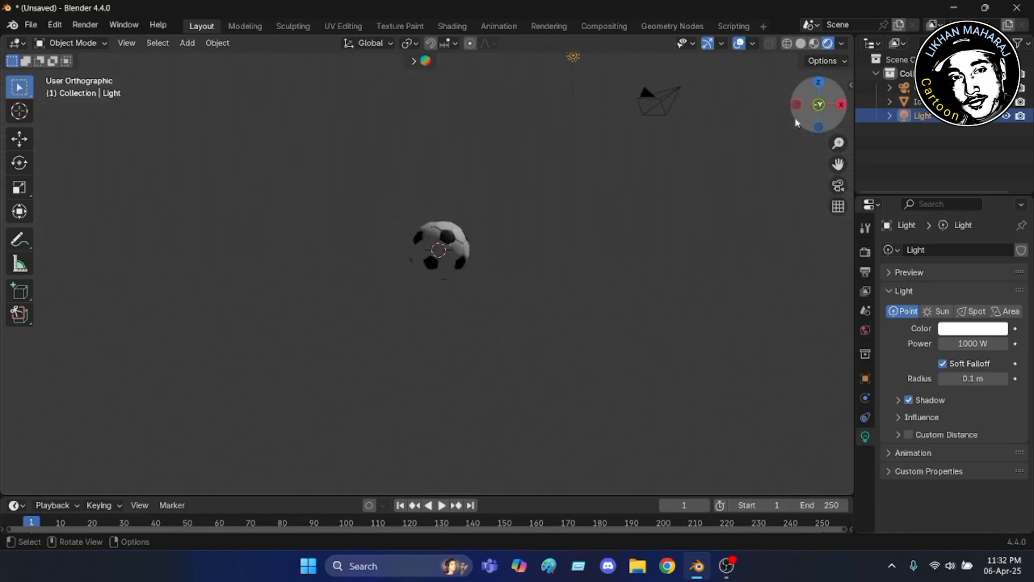
{"action": "scroll", "coordinate": [519, 228], "scroll_direction": "up", "scroll_amount": 3}
{"action": "scroll", "coordinate": [172, 244], "scroll_direction": "up", "scroll_amount": 2}
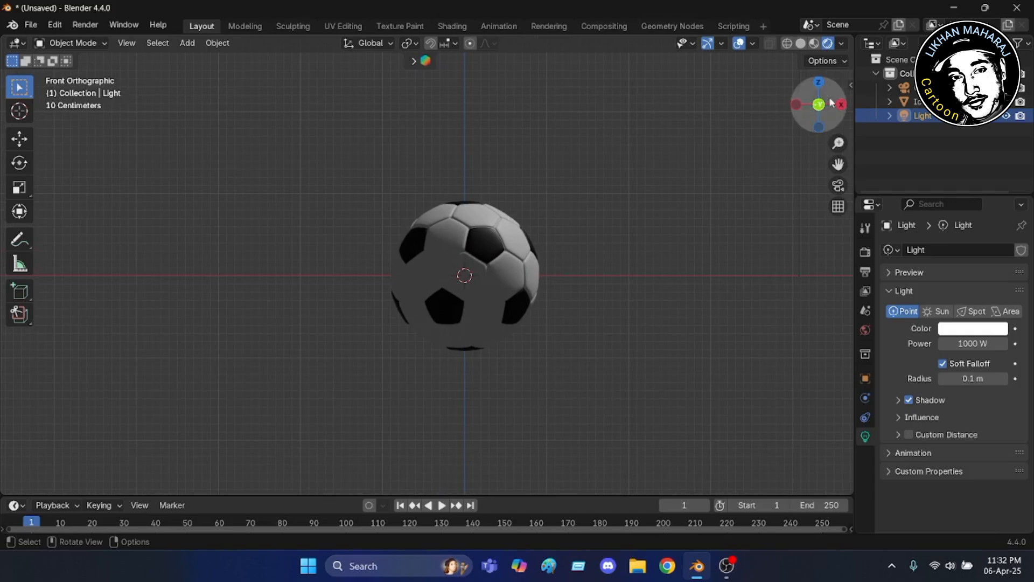
{"action": "left_click_drag", "start_coordinate": [820, 110], "coordinate": [818, 113]}
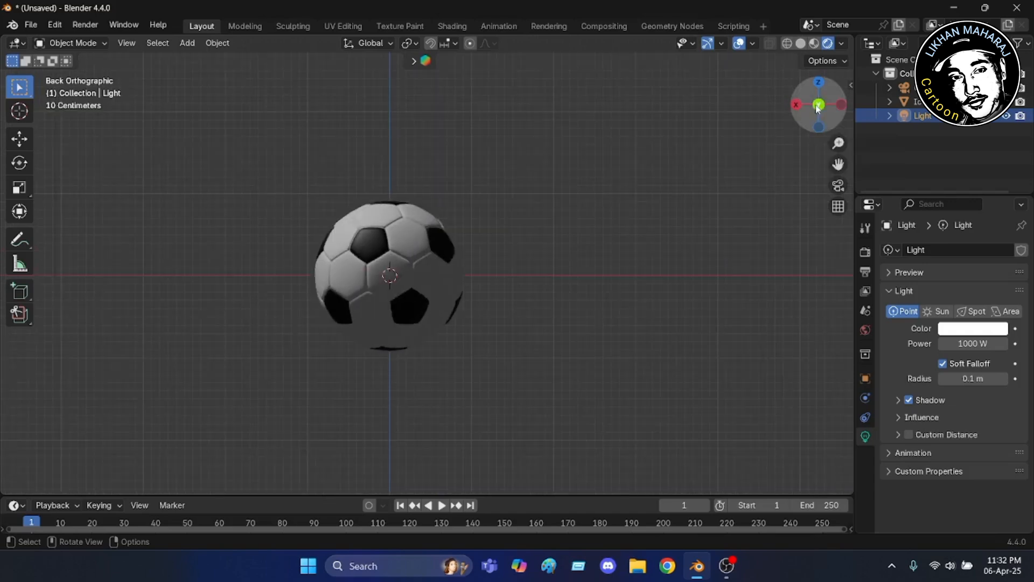
{"action": "left_click", "coordinate": [817, 105]}
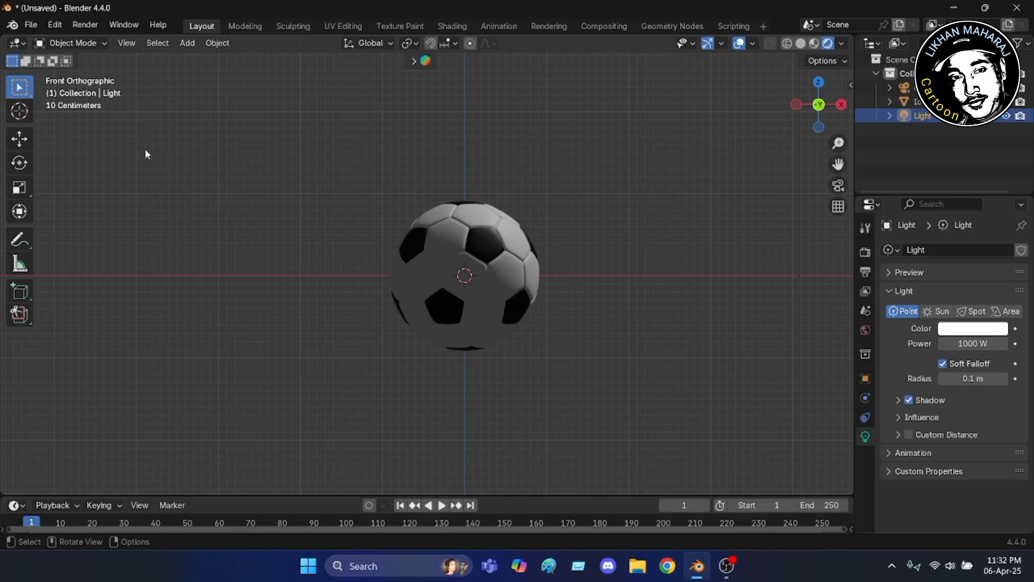
Add an area light at the world origin and scale it up uniformly to about 3.66.
{"action": "left_click", "coordinate": [192, 42]}
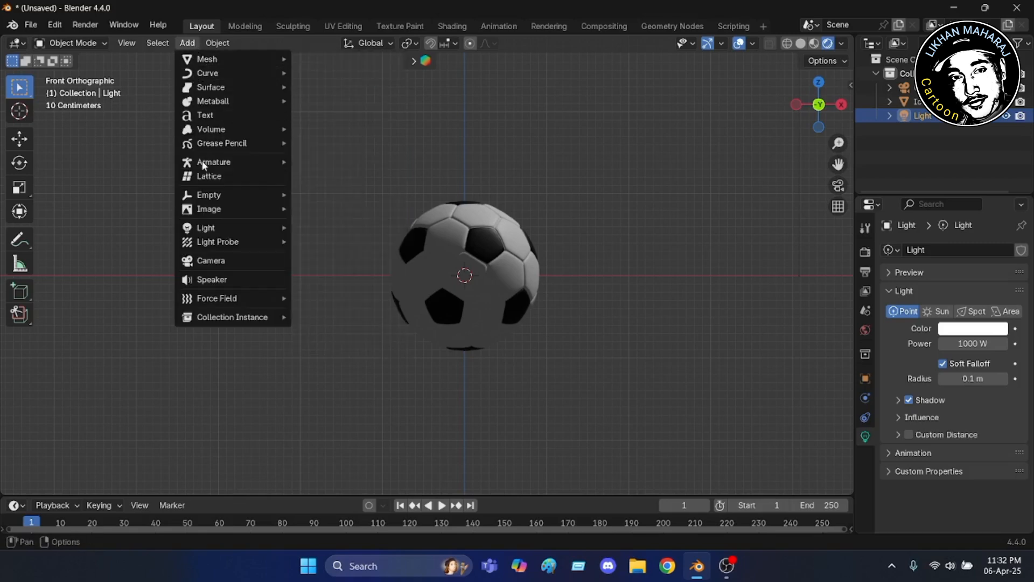
{"action": "mouse_move", "coordinate": [206, 229]}
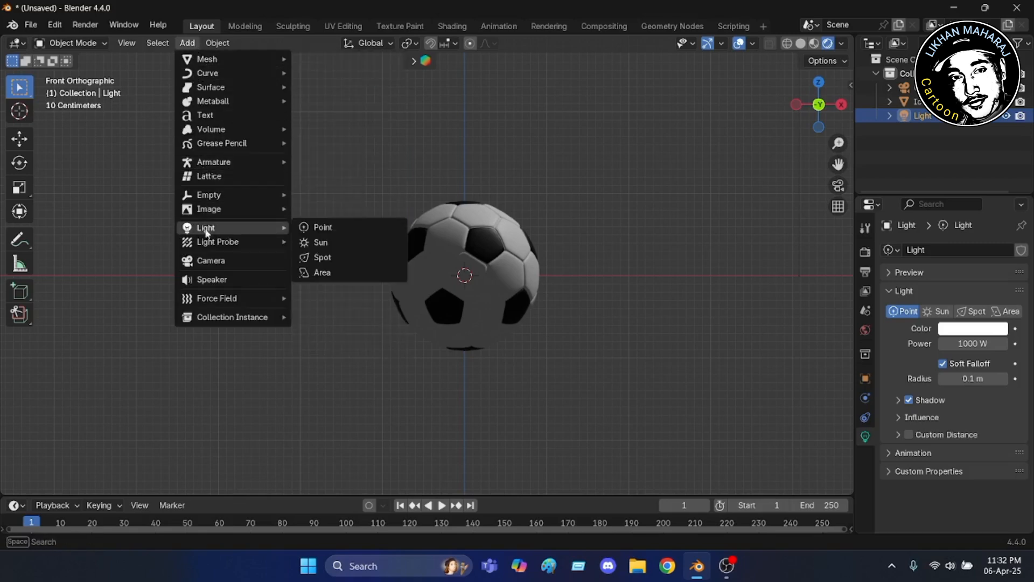
{"action": "left_click", "coordinate": [335, 273]}
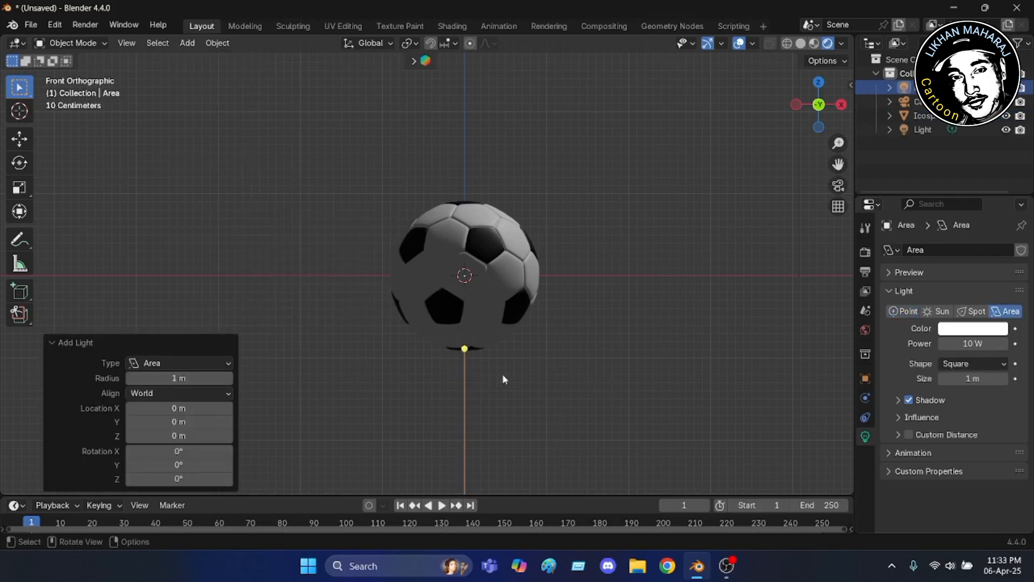
{"action": "key", "text": "s"}
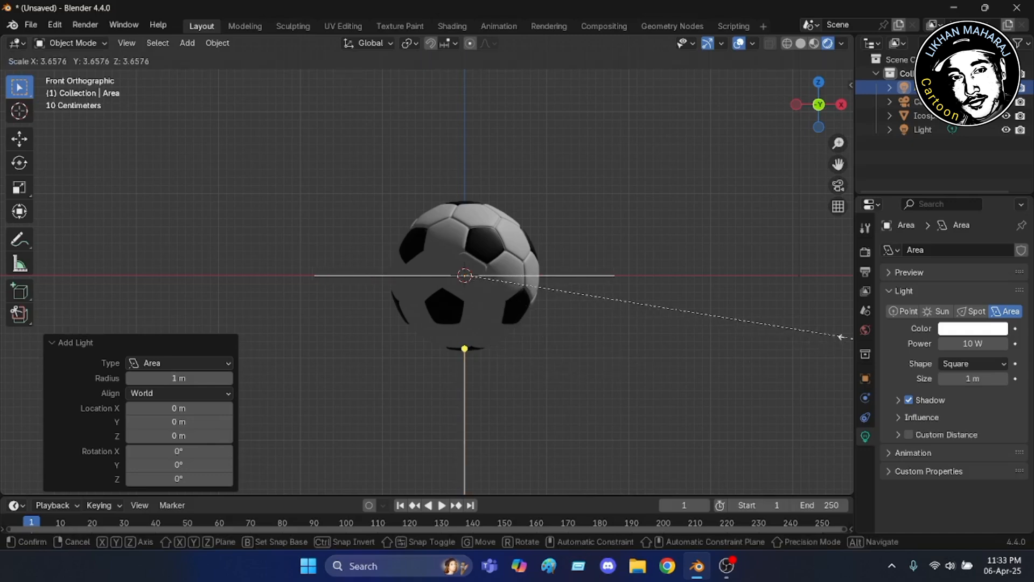
{"action": "left_click", "coordinate": [841, 337]}
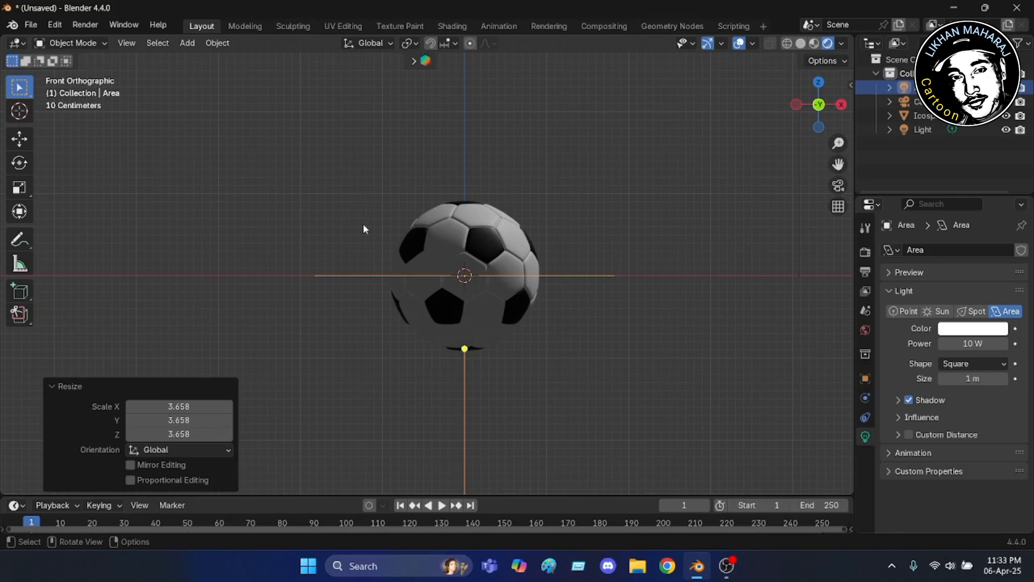
Move the area light about -1.82 m in X and 0.47 m in Z, and rotate it about -96.7° to face the ball.
{"action": "key", "text": "g"}
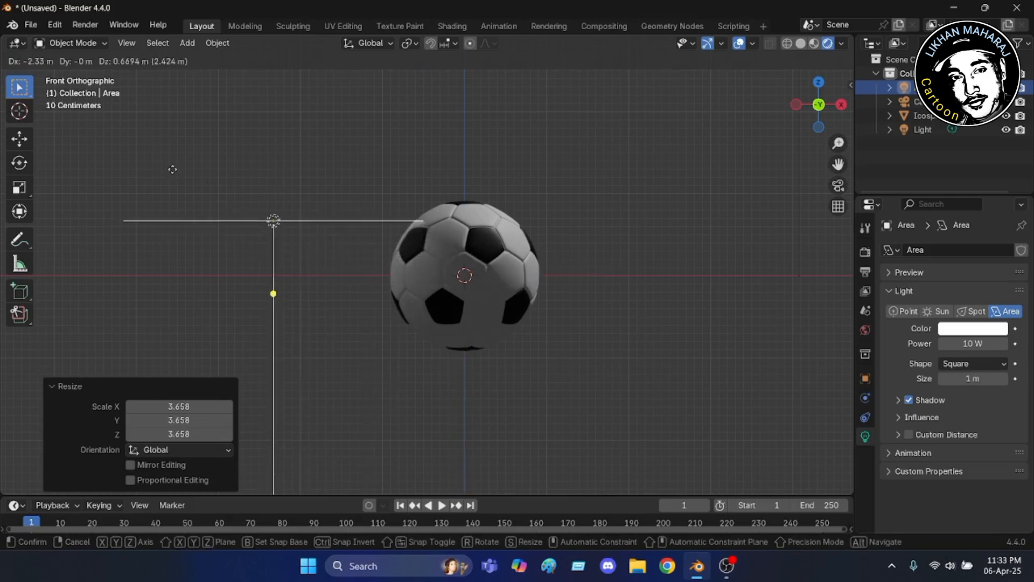
{"action": "left_click", "coordinate": [206, 186]}
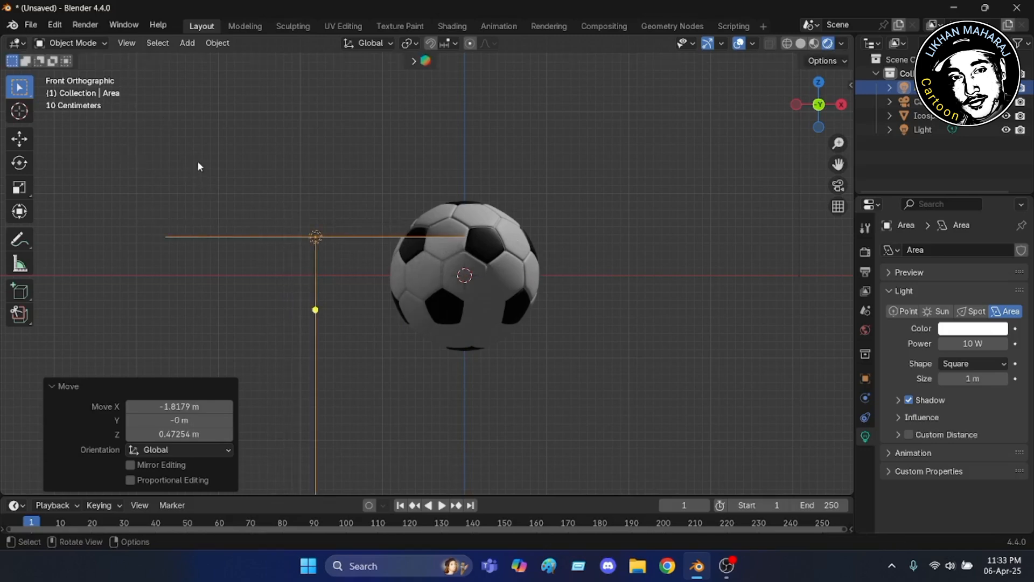
{"action": "key", "text": "r"}
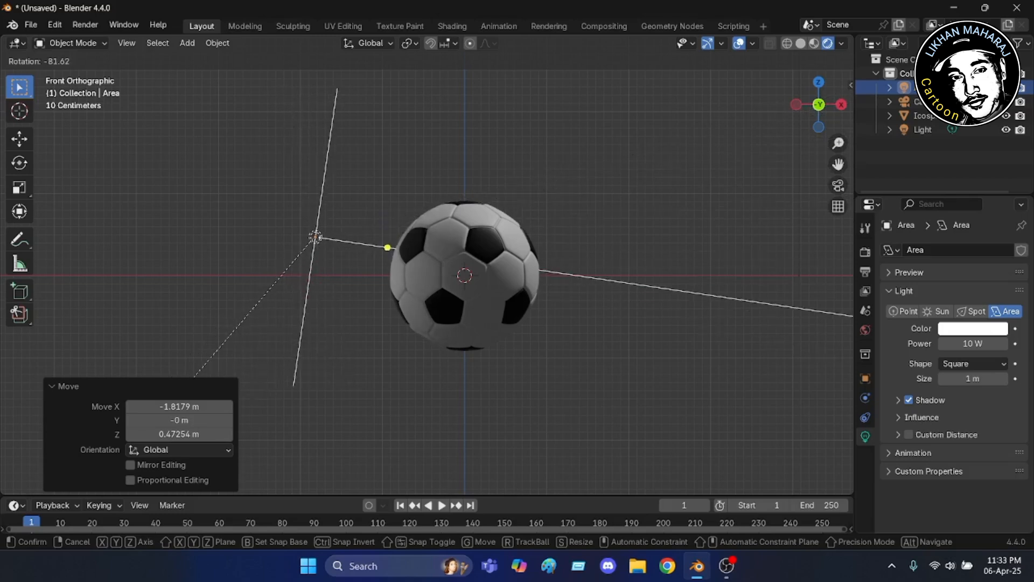
{"action": "left_click", "coordinate": [272, 337]}
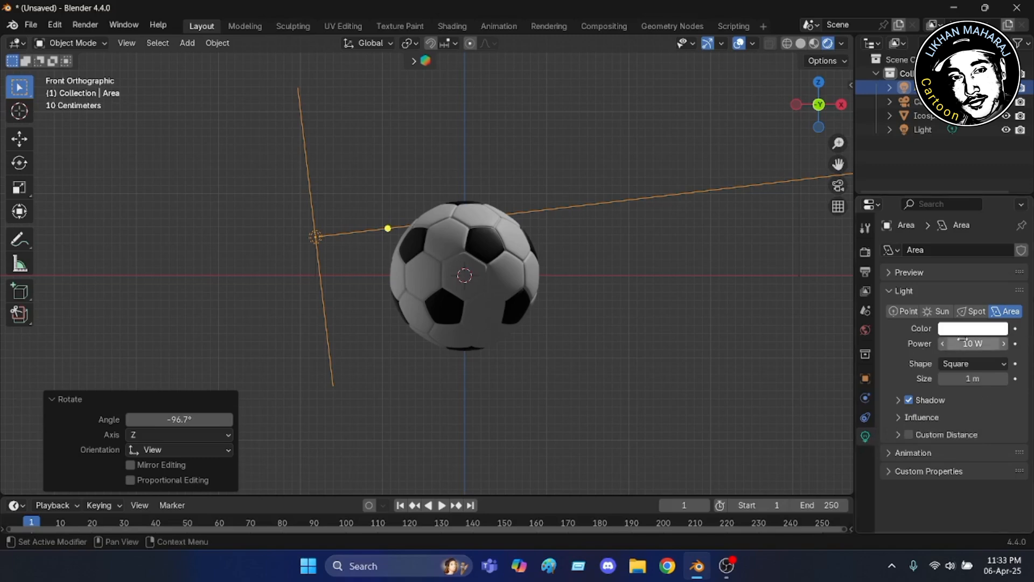
Raise the area light's power to 106.6 W, rotate it about 23.3° toward the ball, and deselect it.
{"action": "left_click_drag", "start_coordinate": [957, 346], "coordinate": [884, 373]}
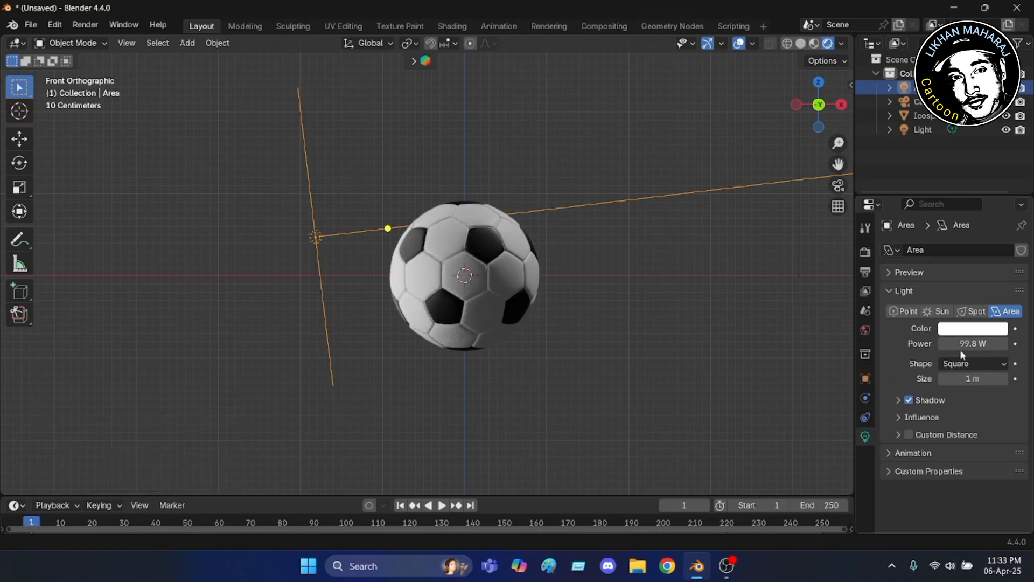
{"action": "left_click_drag", "start_coordinate": [962, 345], "coordinate": [968, 345]}
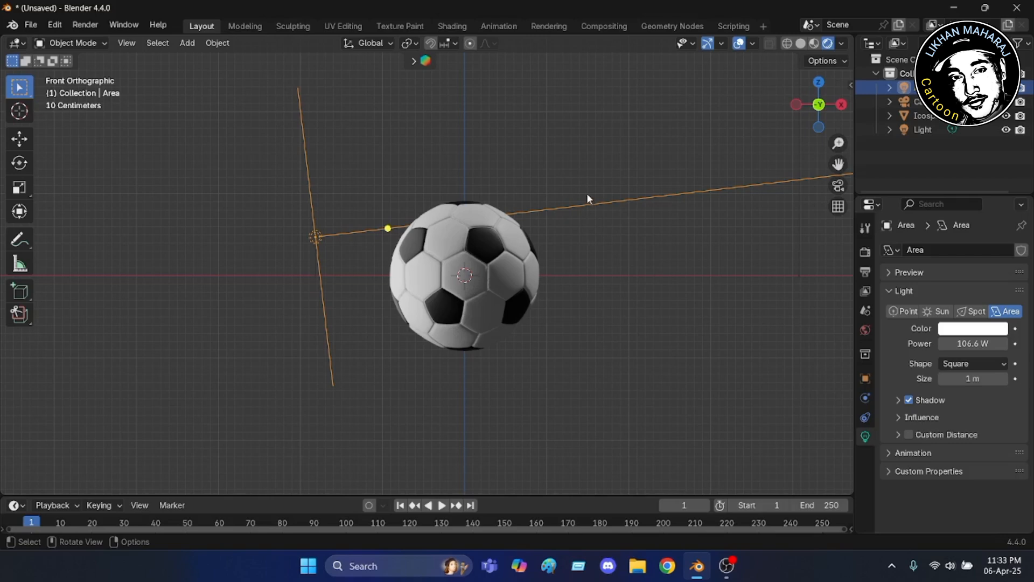
{"action": "key", "text": "r"}
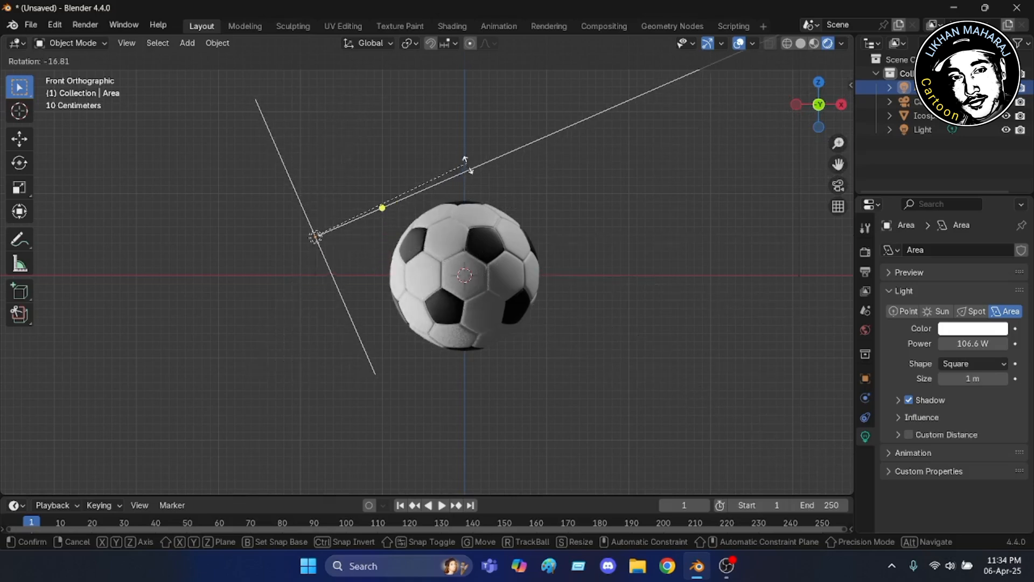
{"action": "left_click", "coordinate": [402, 262]}
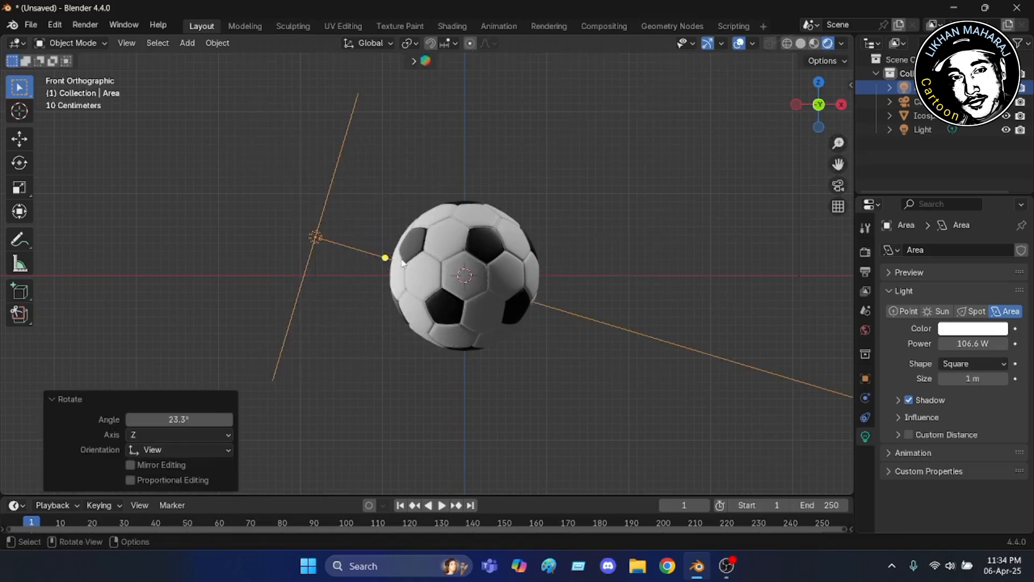
{"action": "left_click", "coordinate": [580, 113]}
Set the Black material's metallic to about 0.434 and roughness to about 0.311 on the ball.
{"action": "scroll", "coordinate": [463, 269], "scroll_direction": "up", "scroll_amount": 3}
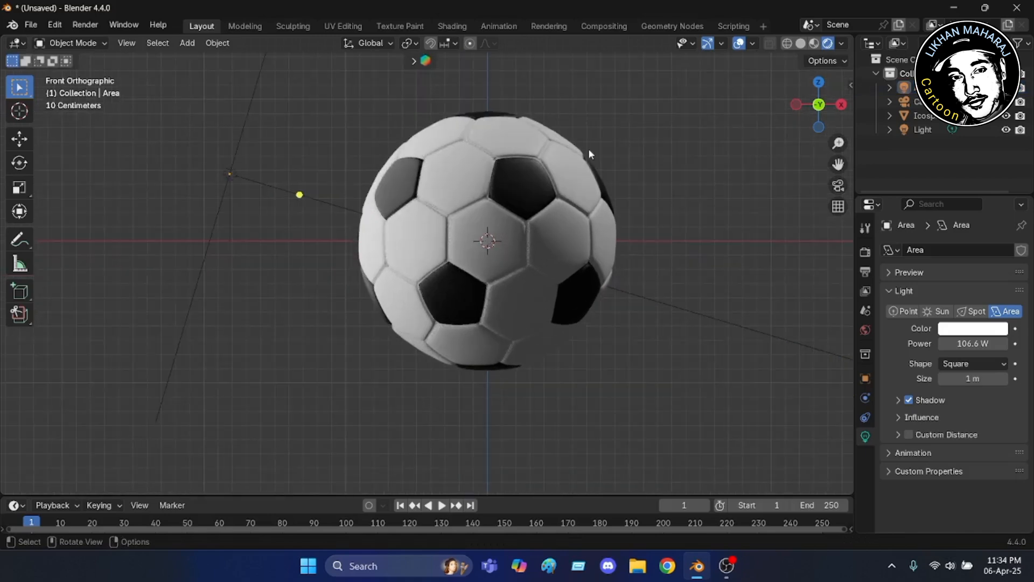
{"action": "scroll", "coordinate": [509, 238], "scroll_direction": "down", "scroll_amount": 1}
{"action": "scroll", "coordinate": [525, 196], "scroll_direction": "up", "scroll_amount": 3}
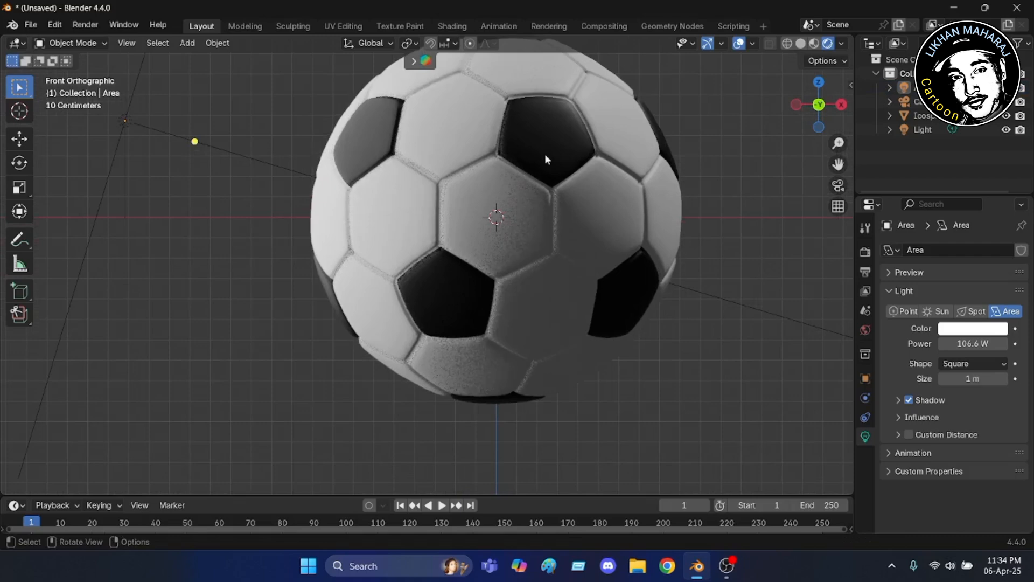
{"action": "scroll", "coordinate": [619, 138], "scroll_direction": "down", "scroll_amount": 1}
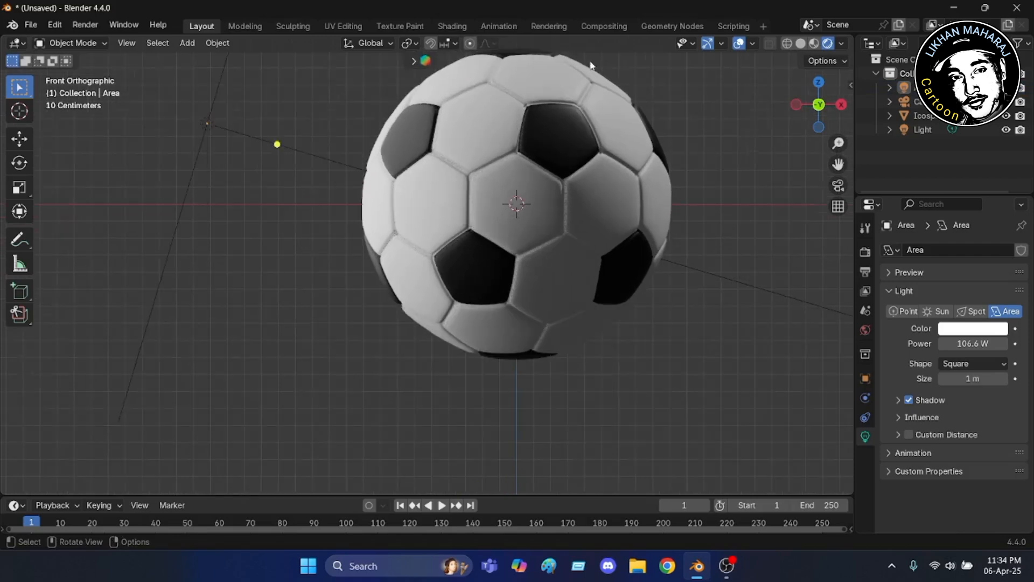
{"action": "scroll", "coordinate": [590, 65], "scroll_direction": "up", "scroll_amount": 1}
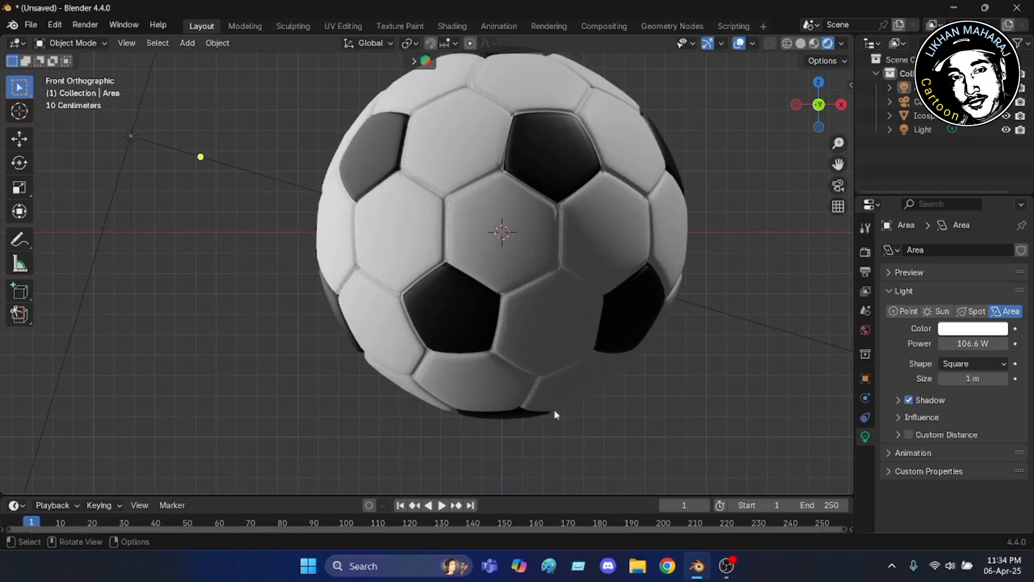
{"action": "left_click", "coordinate": [442, 160]}
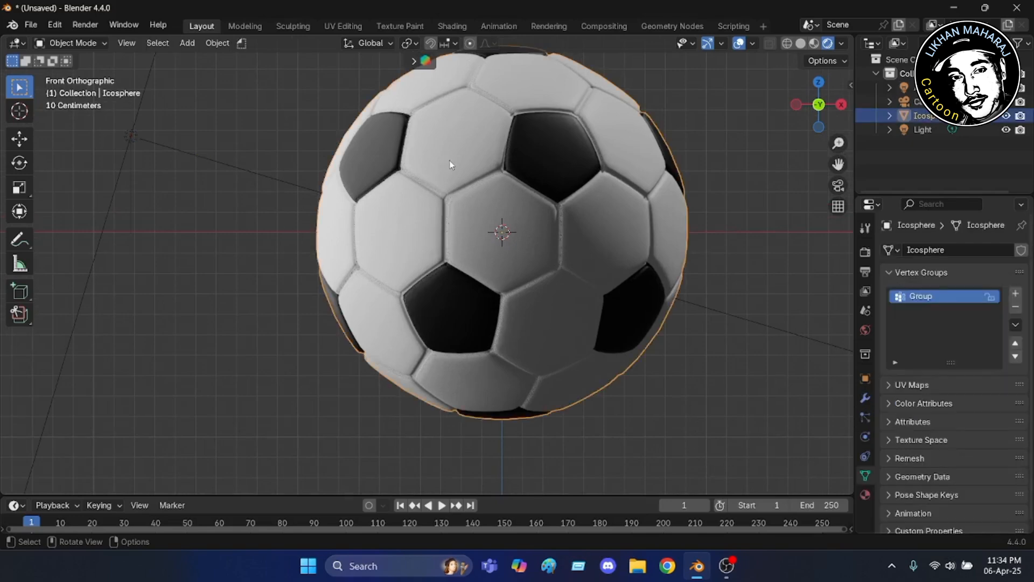
{"action": "left_click", "coordinate": [865, 495]}
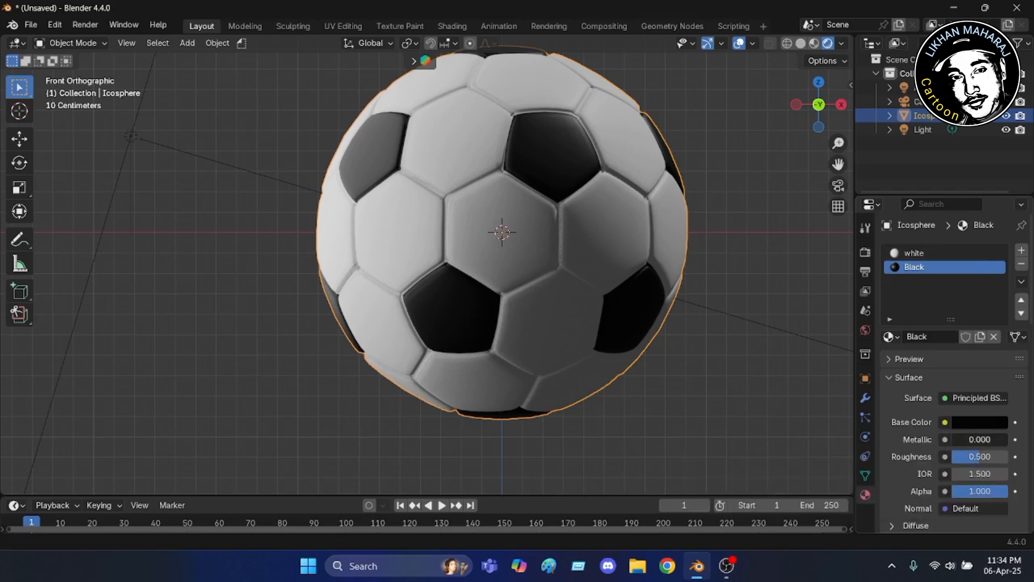
{"action": "left_click_drag", "start_coordinate": [965, 440], "coordinate": [975, 440]}
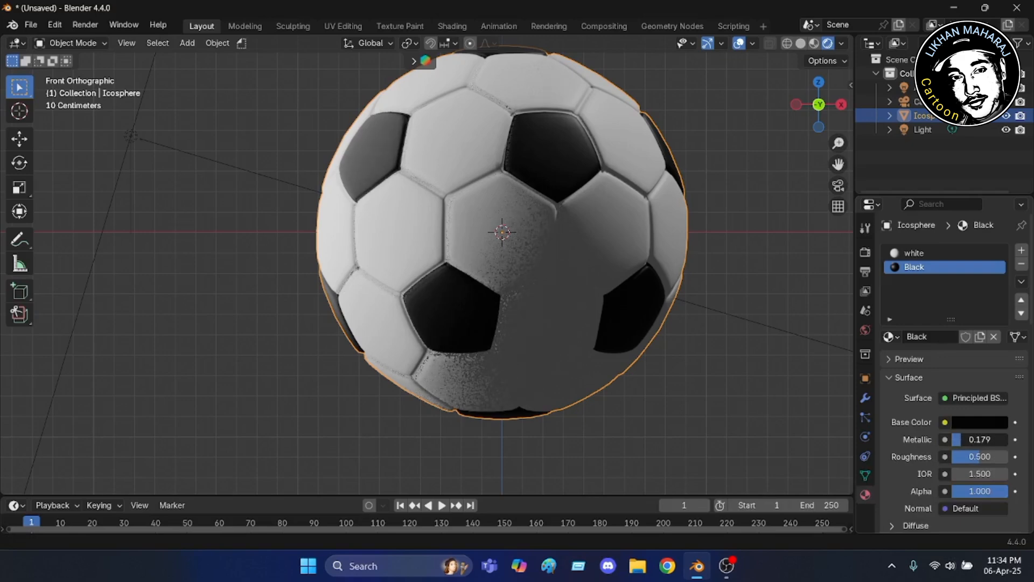
{"action": "left_click_drag", "start_coordinate": [975, 440], "coordinate": [991, 440]}
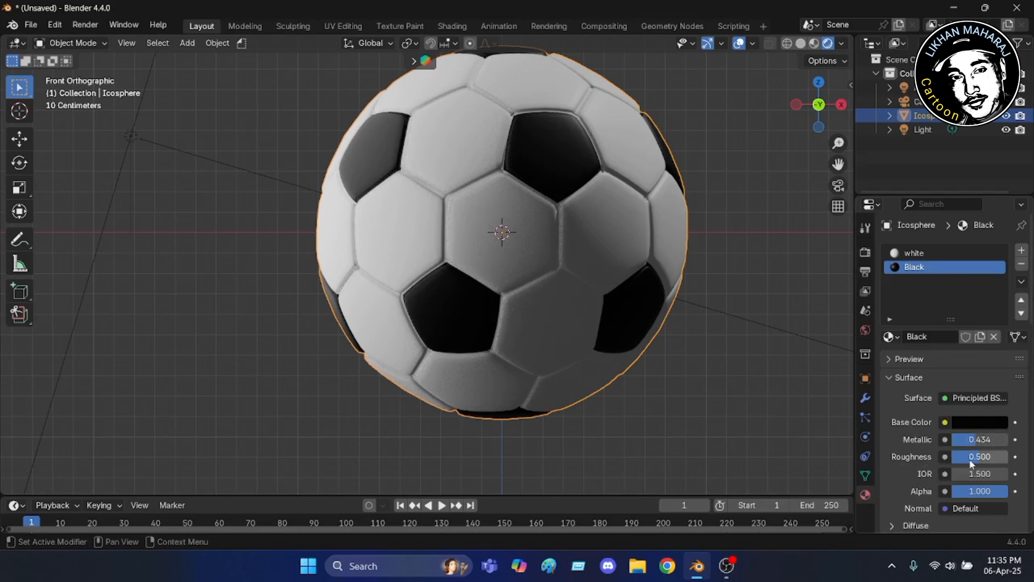
{"action": "left_click_drag", "start_coordinate": [972, 459], "coordinate": [1008, 459]}
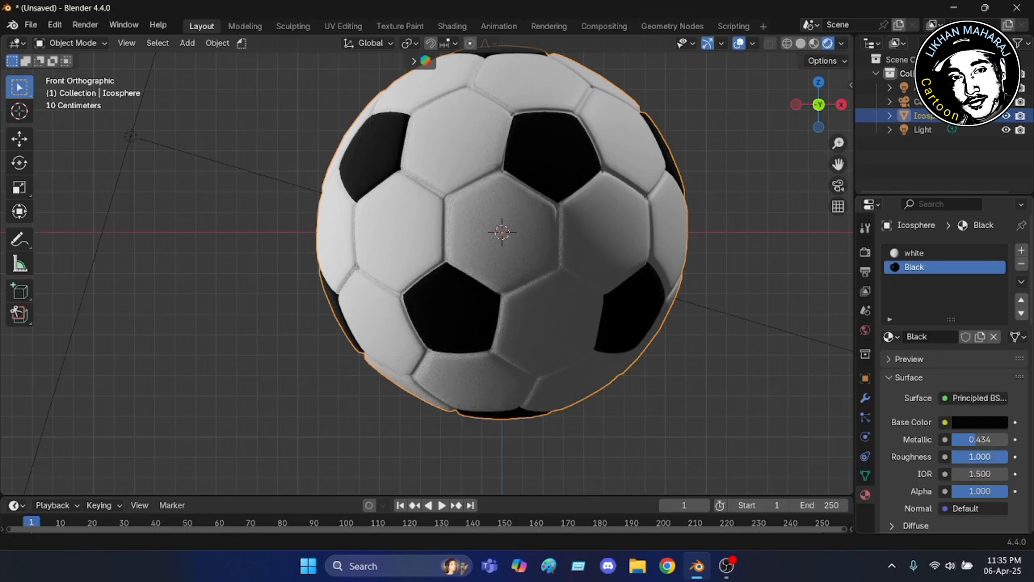
{"action": "left_click_drag", "start_coordinate": [1008, 459], "coordinate": [970, 459]}
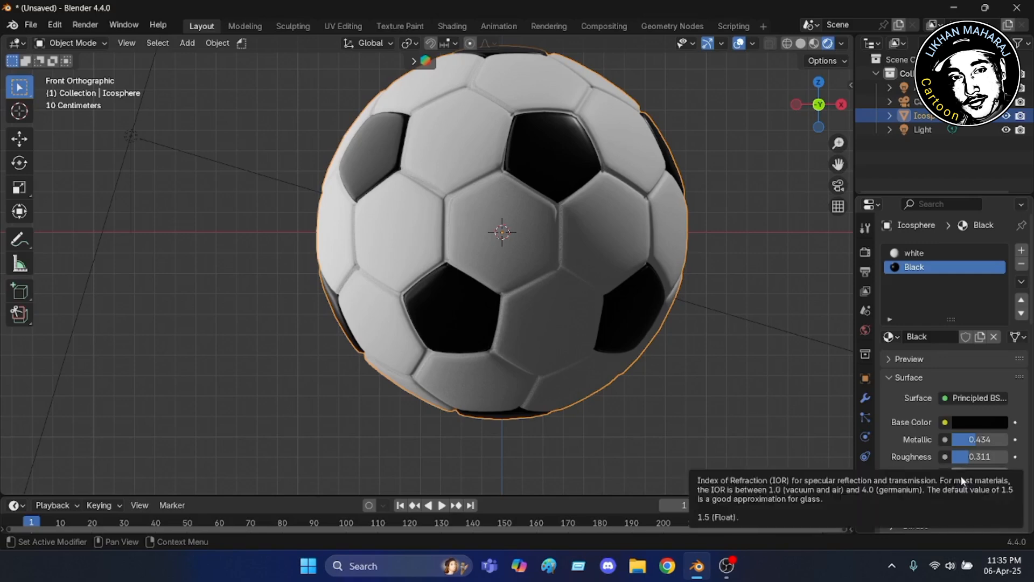
Try a high IOR on the Black material, and set it to 1.100.
{"action": "mouse_move", "coordinate": [961, 476]}
{"action": "left_mouse_down"}
{"action": "mouse_move", "coordinate": [1030, 476]}
{"action": "mouse_move", "coordinate": [1002, 476]}
{"action": "left_mouse_up"}
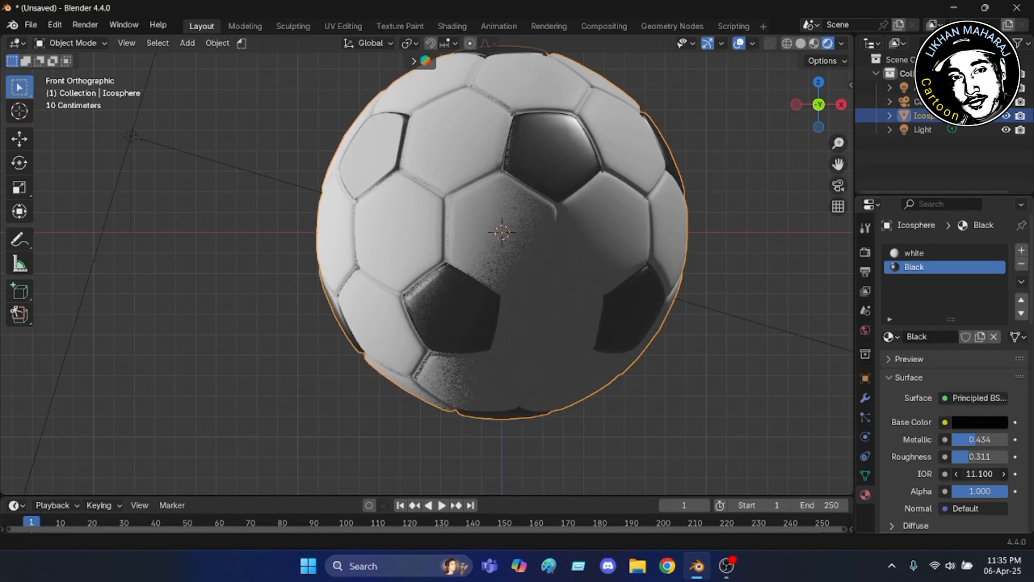
{"action": "left_click_drag", "start_coordinate": [1002, 476], "coordinate": [974, 474]}
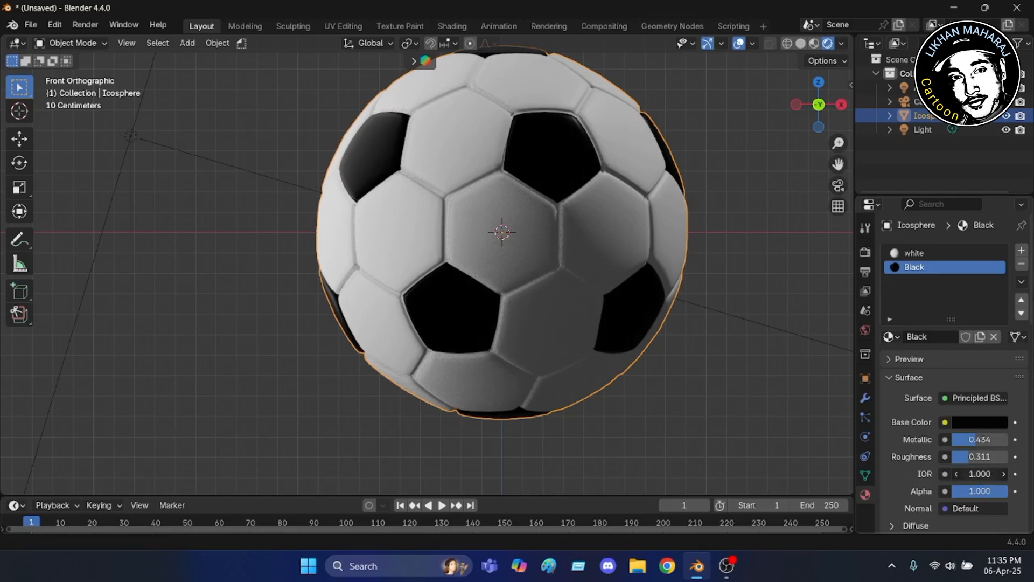
{"action": "left_click", "coordinate": [1004, 474]}
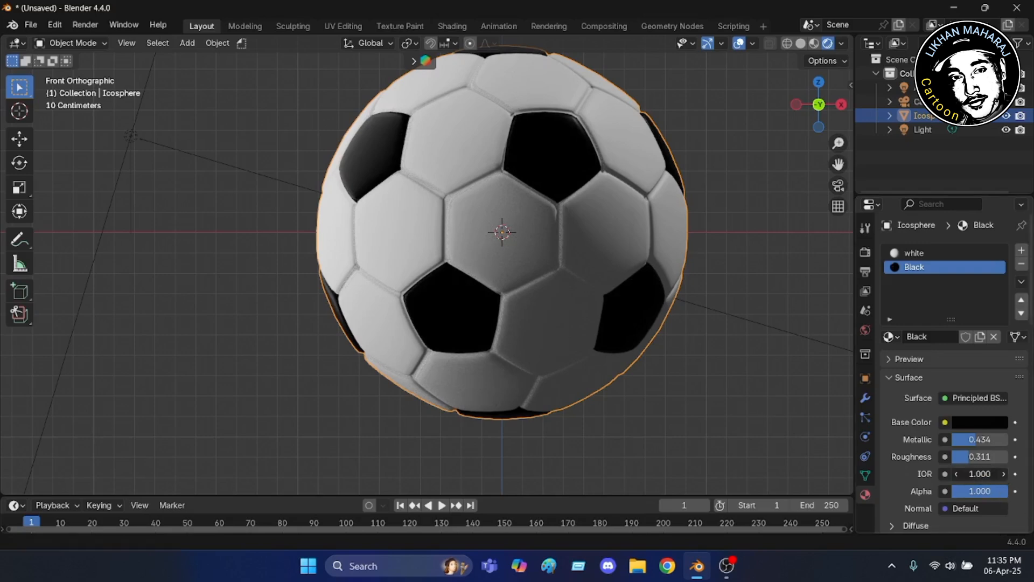
{"action": "left_click", "coordinate": [1004, 474]}
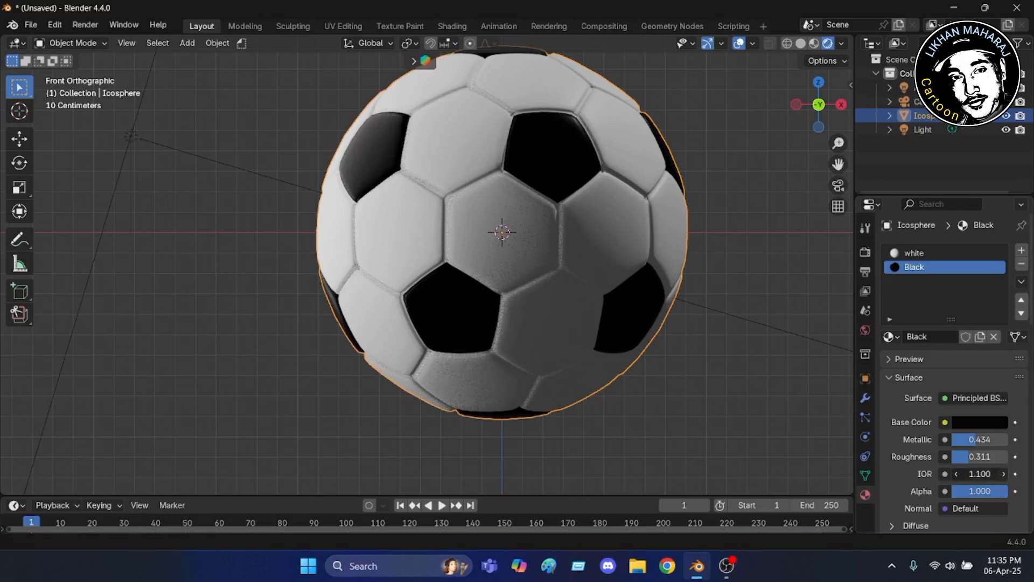
Set the Black material's IOR to 1.300.
{"action": "left_click", "coordinate": [1005, 474]}
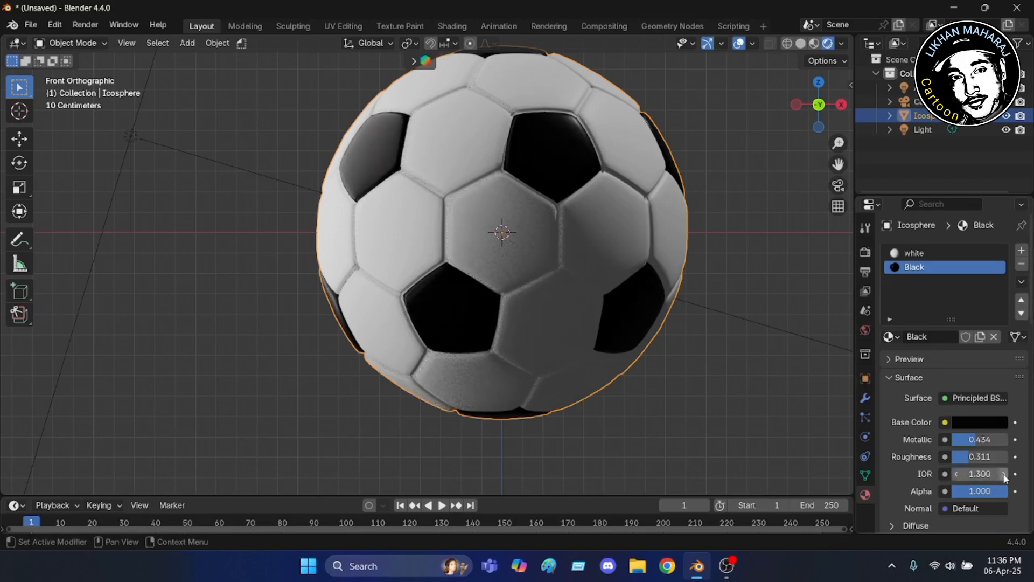
{"action": "left_click", "coordinate": [992, 475]}
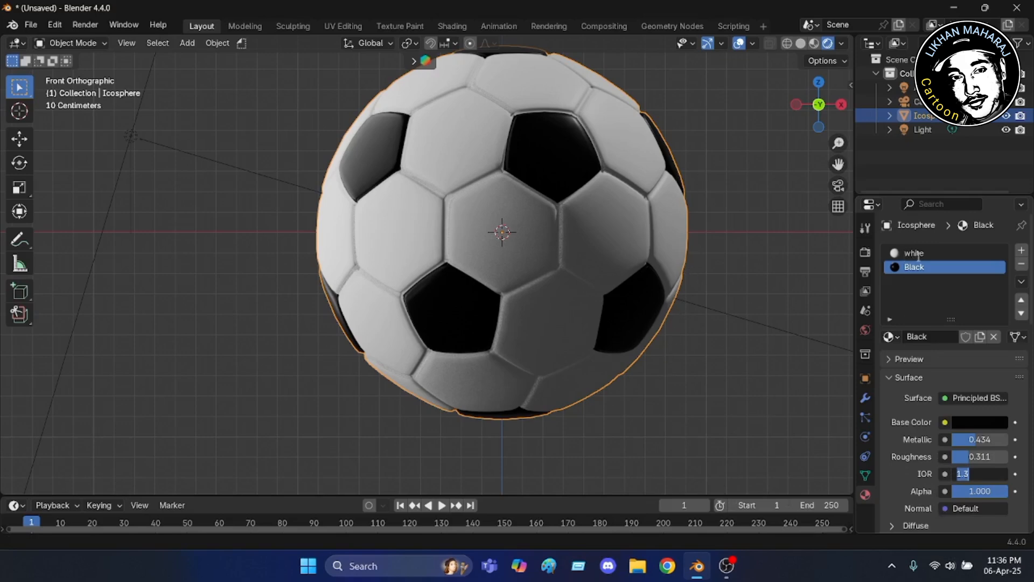
{"action": "key", "text": "Return"}
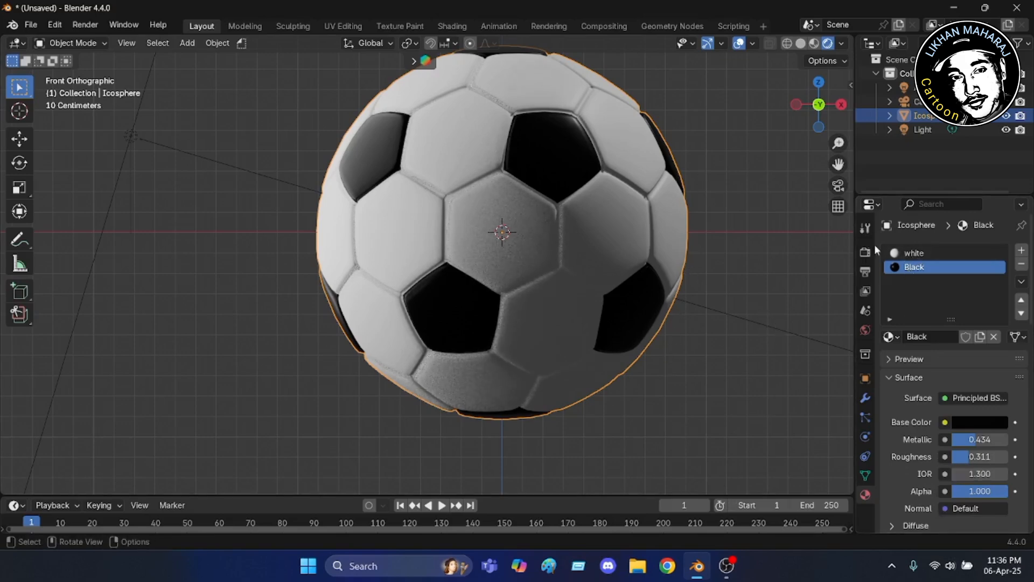
Set the white material's metallic to about 0.519 and its IOR to 1.800.
{"action": "left_click", "coordinate": [915, 255]}
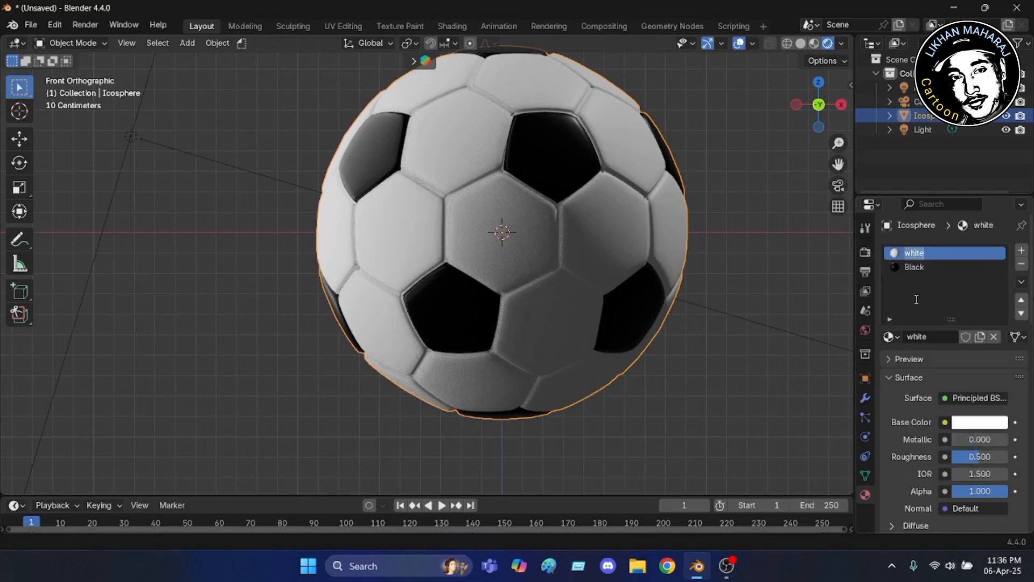
{"action": "left_click", "coordinate": [959, 440]}
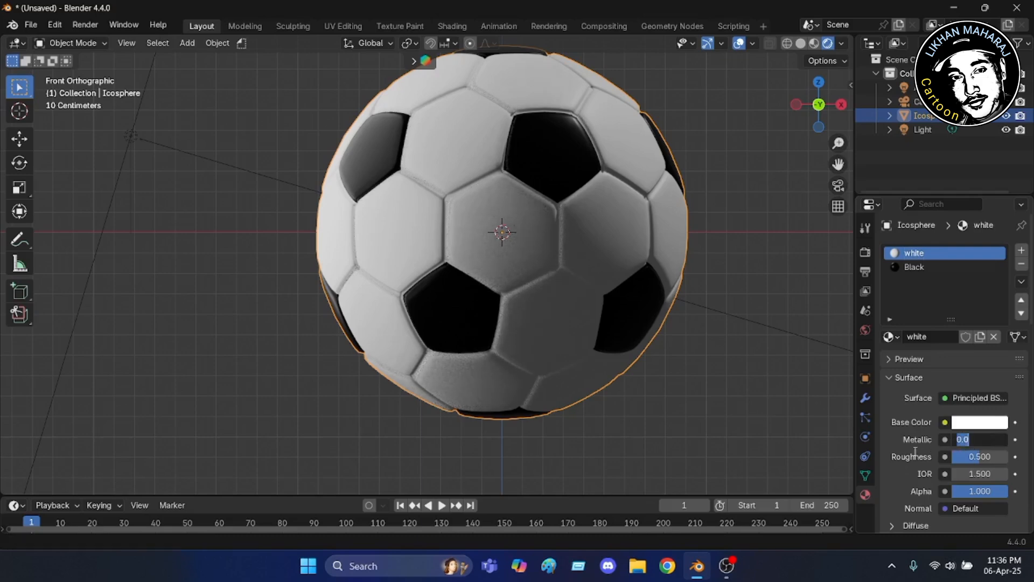
{"action": "left_click", "coordinate": [750, 425]}
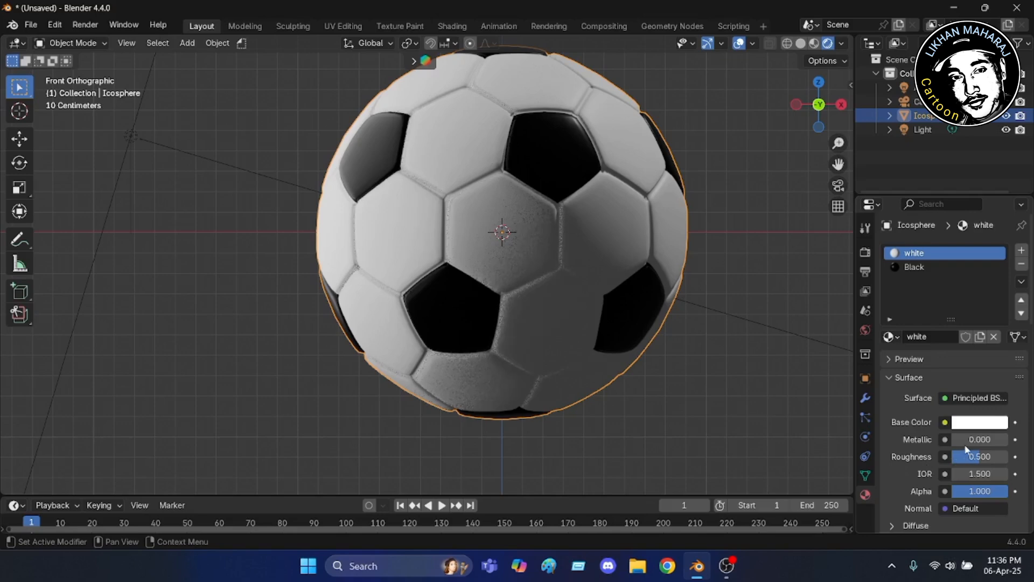
{"action": "left_click_drag", "start_coordinate": [955, 440], "coordinate": [828, 450]}
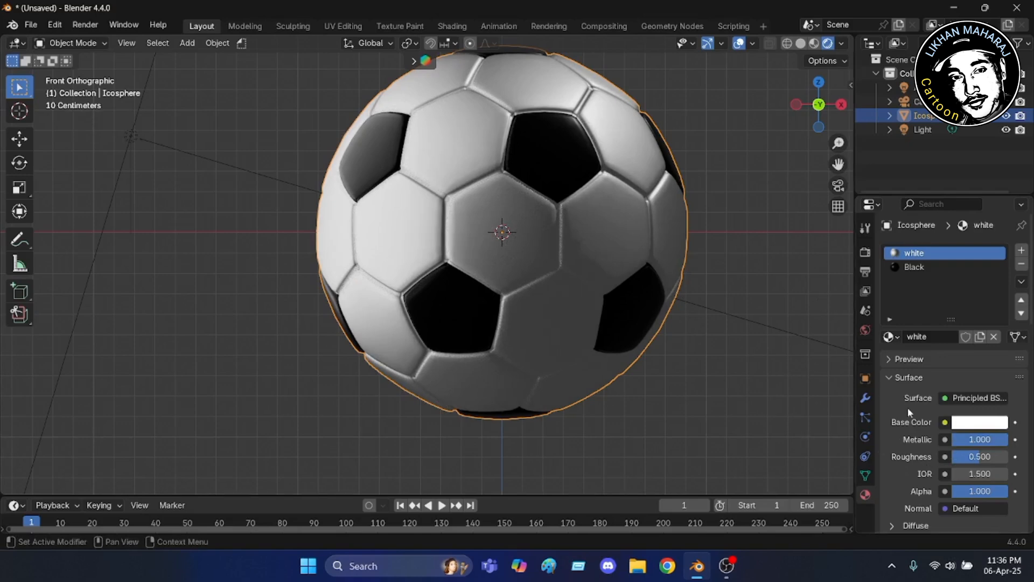
{"action": "left_click_drag", "start_coordinate": [997, 441], "coordinate": [823, 441]}
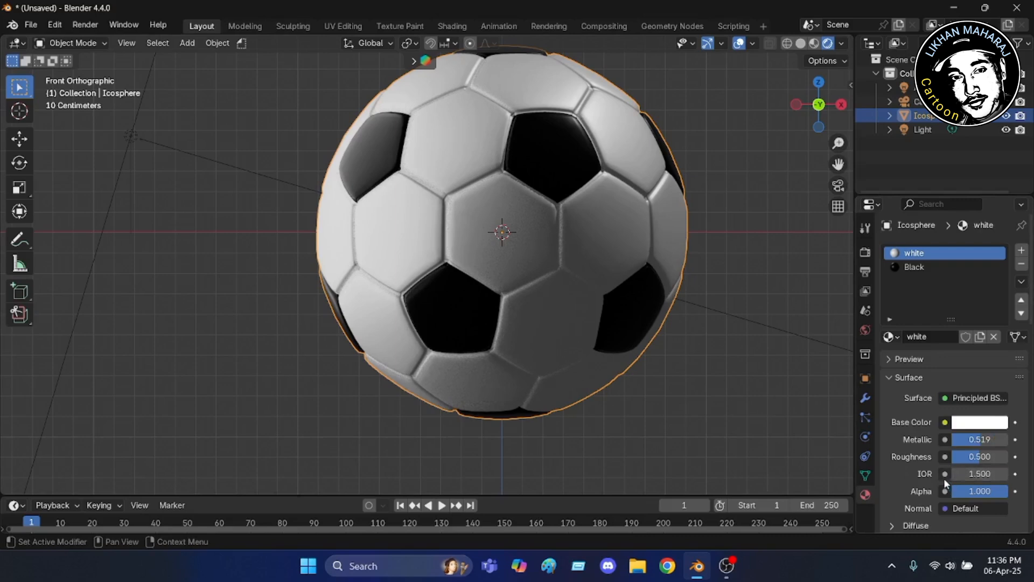
{"action": "left_click_drag", "start_coordinate": [1005, 478], "coordinate": [1008, 478]}
{"action": "left_click", "coordinate": [1005, 476]}
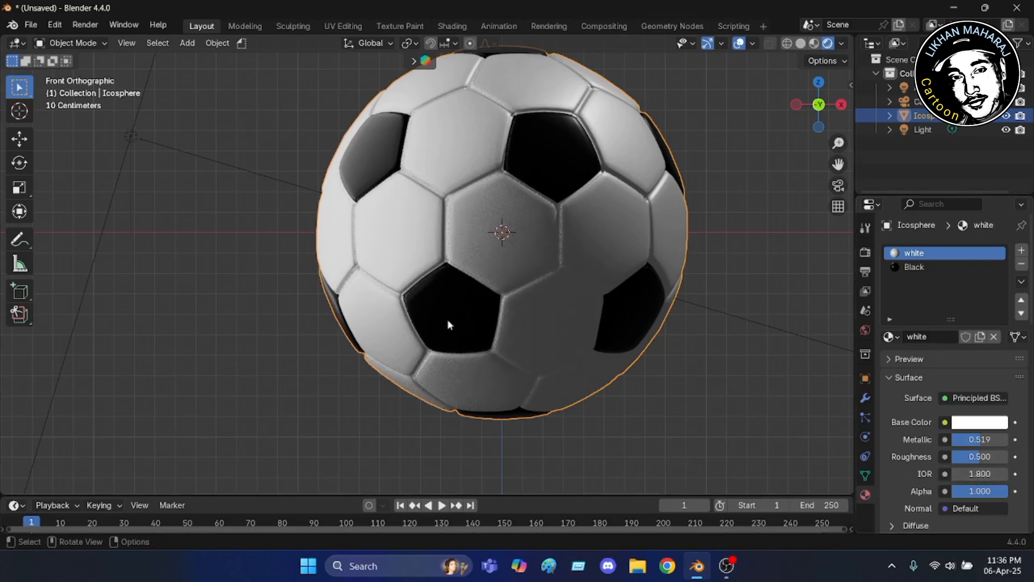
Examine the ball's panels, seams and shading from several angles and distances.
{"action": "scroll", "coordinate": [344, 110], "scroll_direction": "down", "scroll_amount": 4}
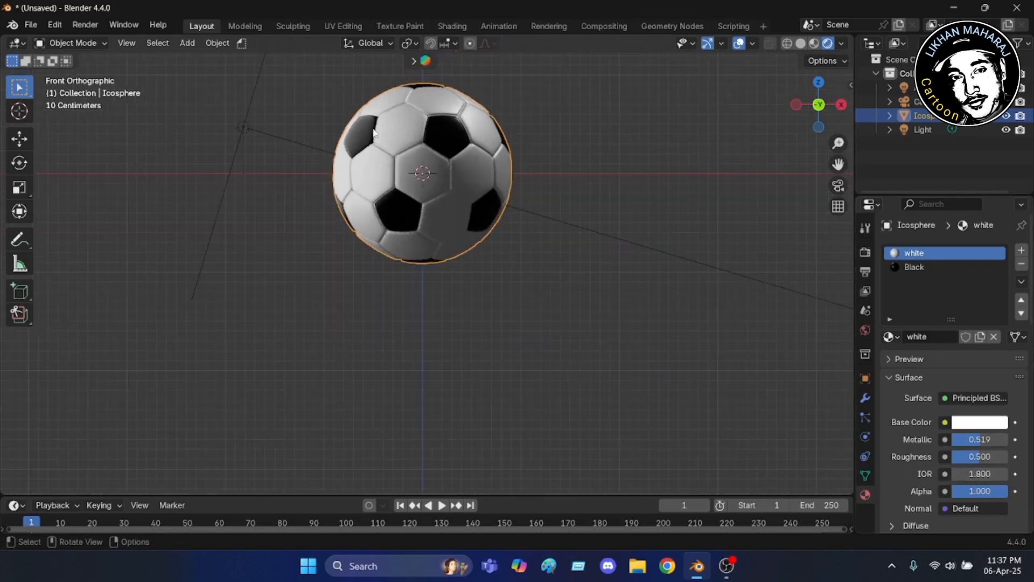
{"action": "middle_click_drag", "start_coordinate": [362, 101], "coordinate": [377, 200]}
{"action": "scroll", "coordinate": [384, 182], "scroll_direction": "up", "scroll_amount": 3}
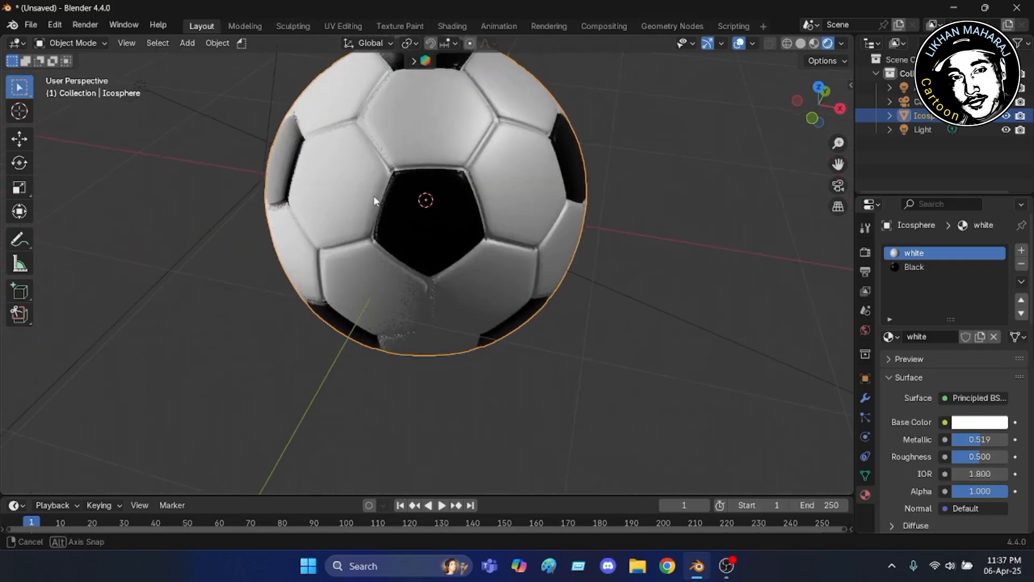
{"action": "scroll", "coordinate": [290, 73], "scroll_direction": "down", "scroll_amount": 3}
{"action": "middle_click_drag", "start_coordinate": [541, 259], "coordinate": [518, 85]}
{"action": "scroll", "coordinate": [242, 83], "scroll_direction": "up", "scroll_amount": 4}
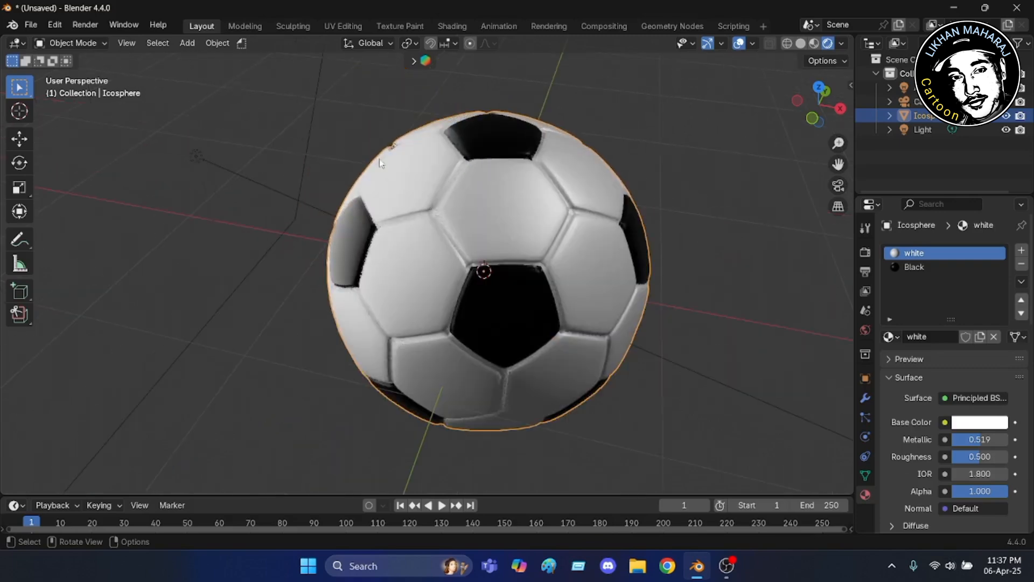
{"action": "middle_click_drag", "start_coordinate": [444, 277], "coordinate": [428, 254]}
Deselect the ball and, with the camera locked to the view, reframe the shot so the ball appears larger and from a lower angle.
{"action": "left_click", "coordinate": [771, 208]}
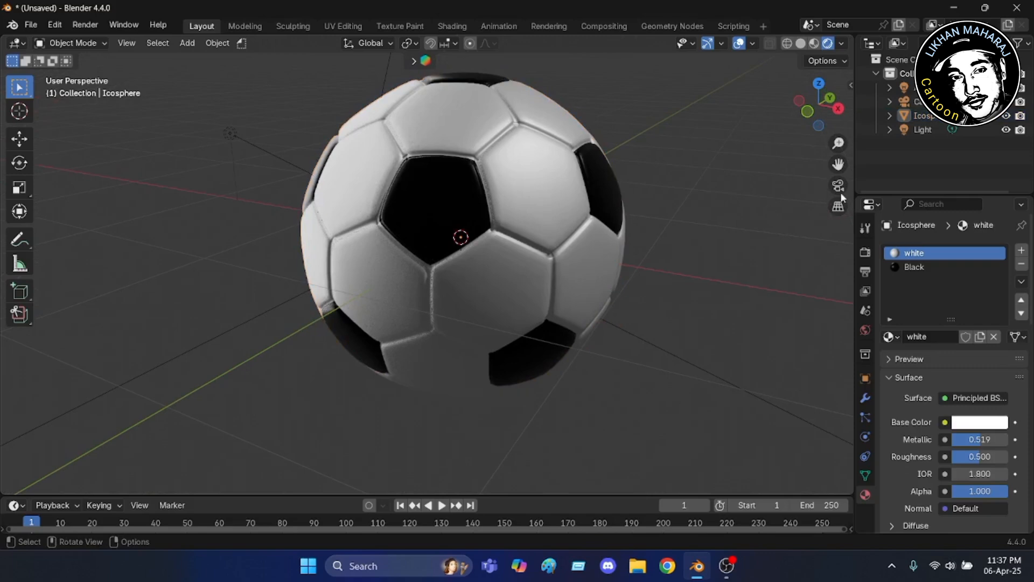
{"action": "left_click", "coordinate": [838, 186]}
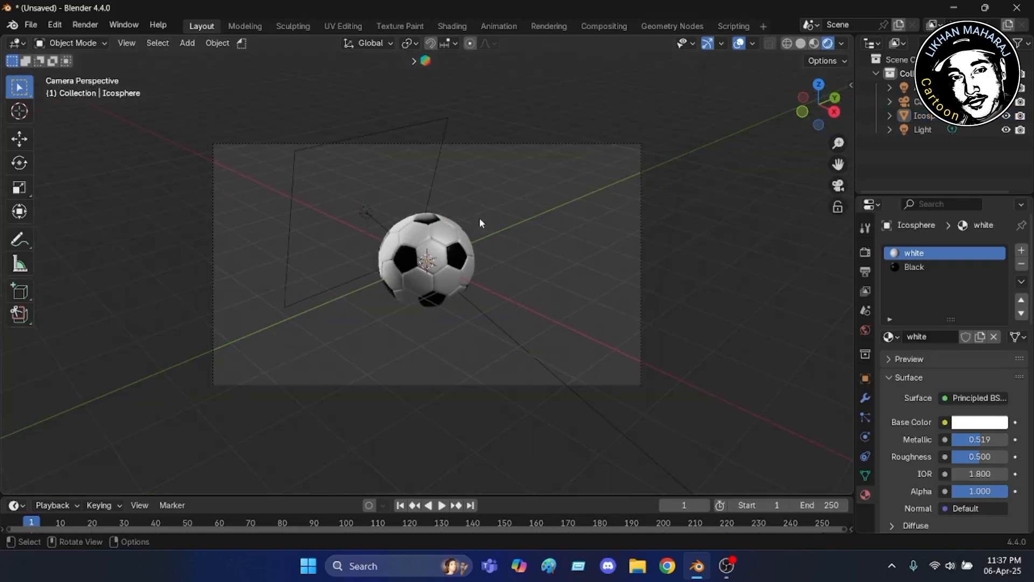
{"action": "scroll", "coordinate": [431, 280], "scroll_direction": "up", "scroll_amount": 3}
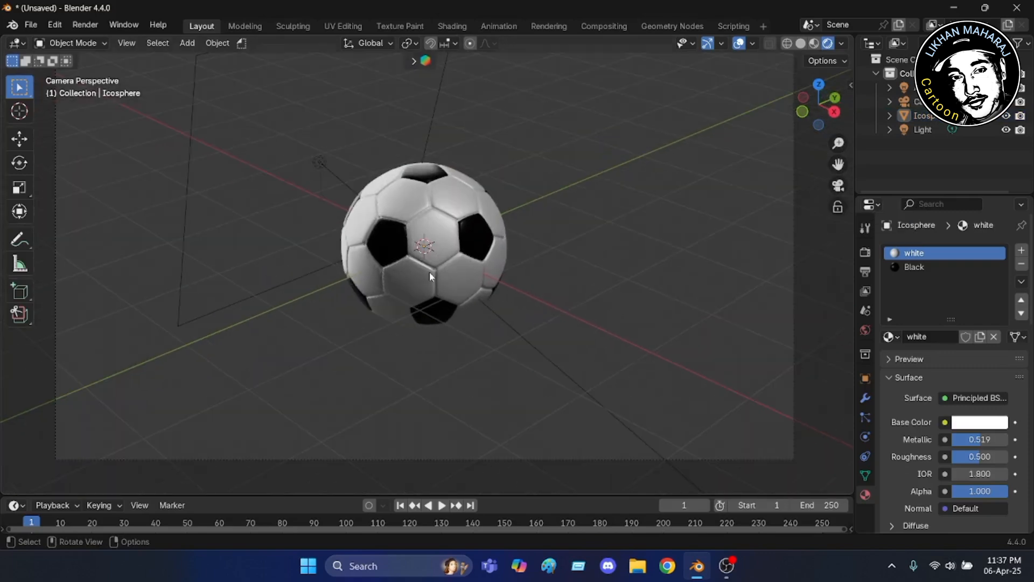
{"action": "scroll", "coordinate": [431, 272], "scroll_direction": "down", "scroll_amount": 1}
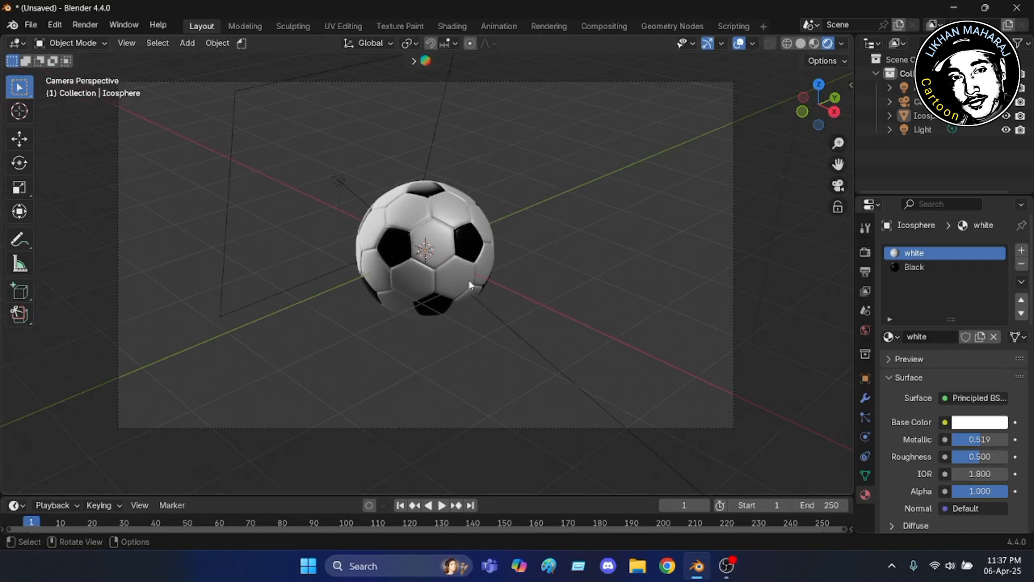
{"action": "left_click", "coordinate": [838, 207]}
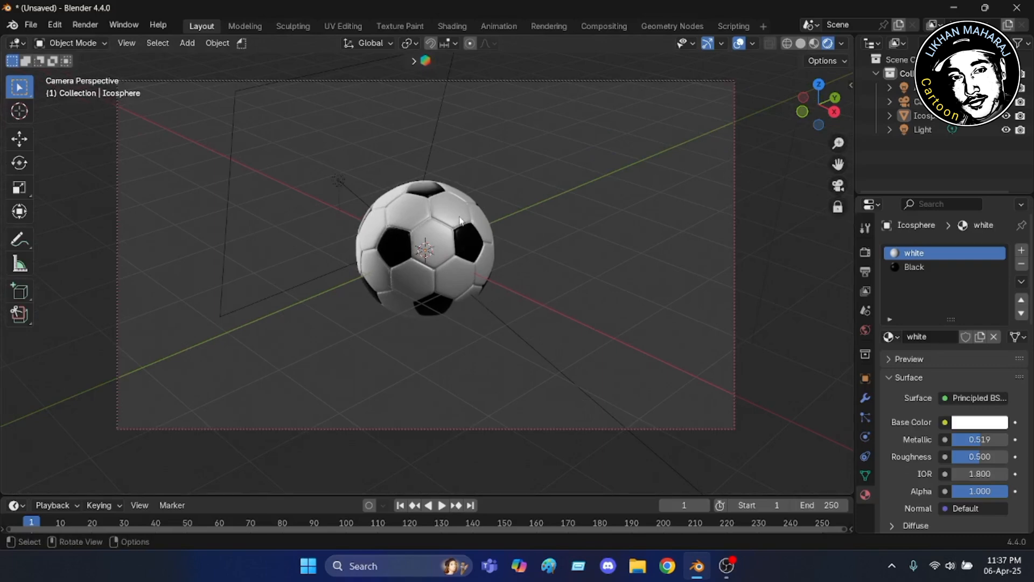
{"action": "scroll", "coordinate": [420, 273], "scroll_direction": "up", "scroll_amount": 2}
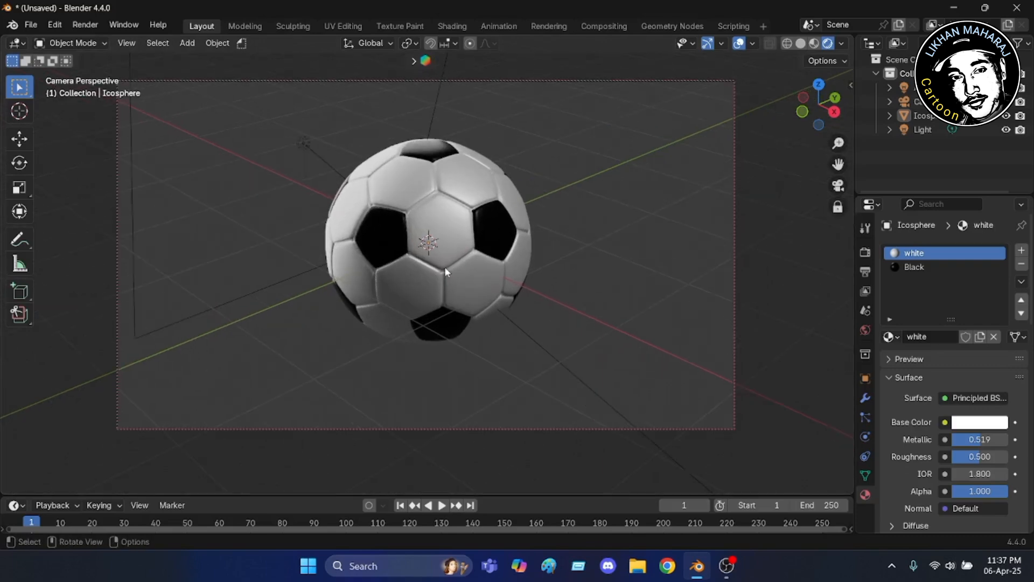
{"action": "middle_click_drag", "start_coordinate": [445, 267], "coordinate": [470, 259]}
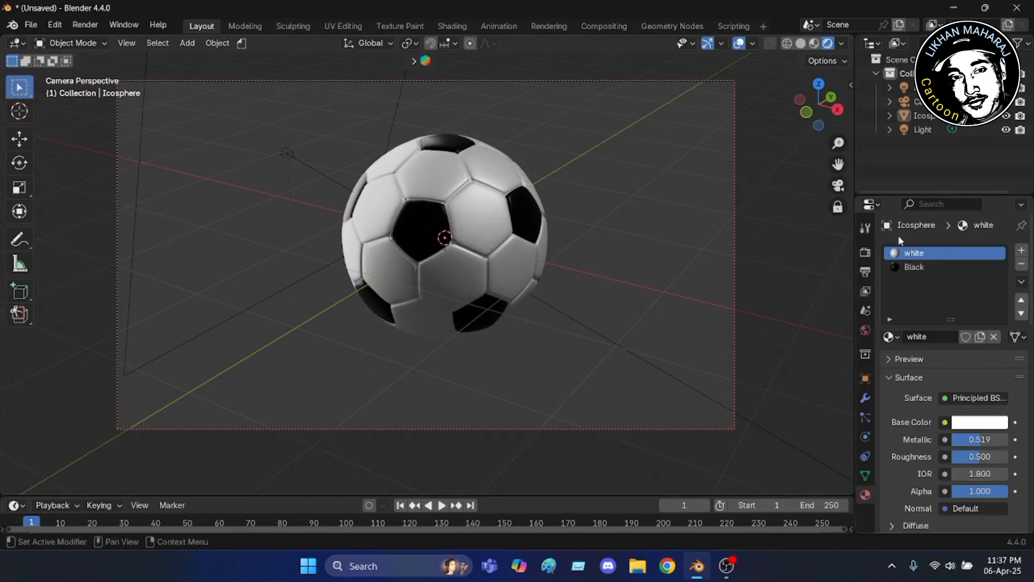
Enable a transparent film background for the EEVEE render.
{"action": "left_click", "coordinate": [866, 254]}
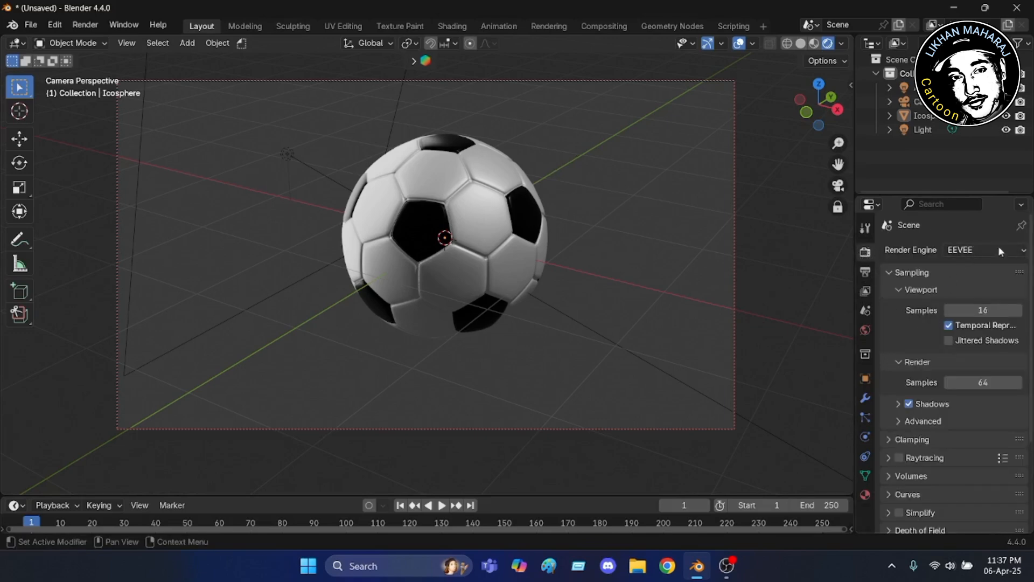
{"action": "left_click", "coordinate": [1019, 252]}
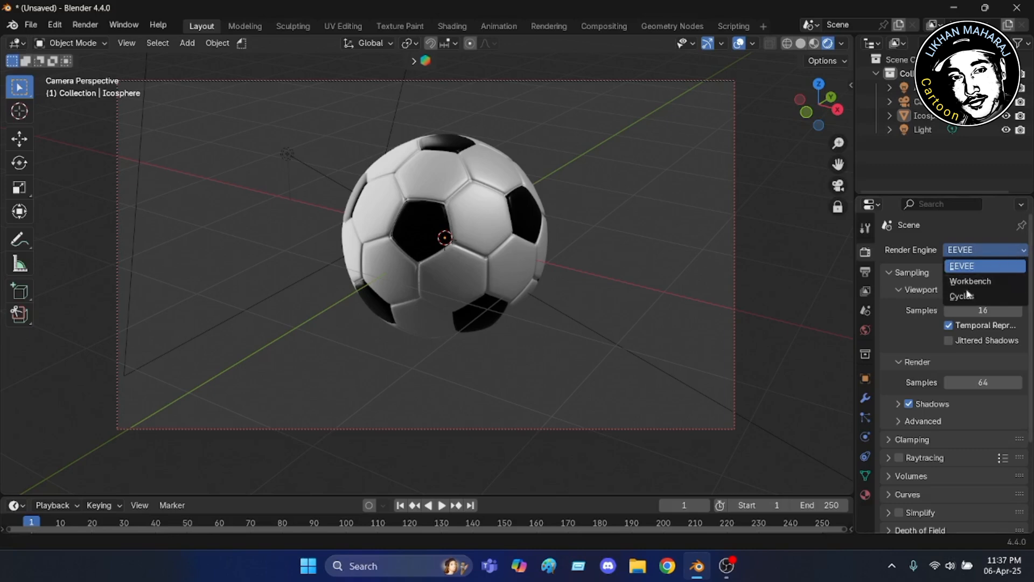
{"action": "left_click", "coordinate": [958, 301]}
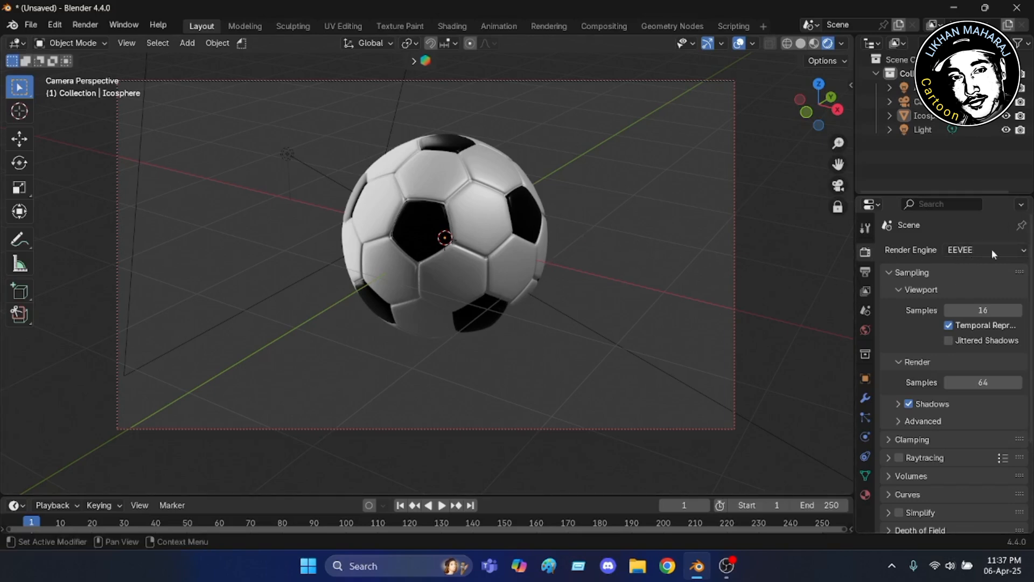
{"action": "scroll", "coordinate": [902, 330], "scroll_direction": "down", "scroll_amount": 5}
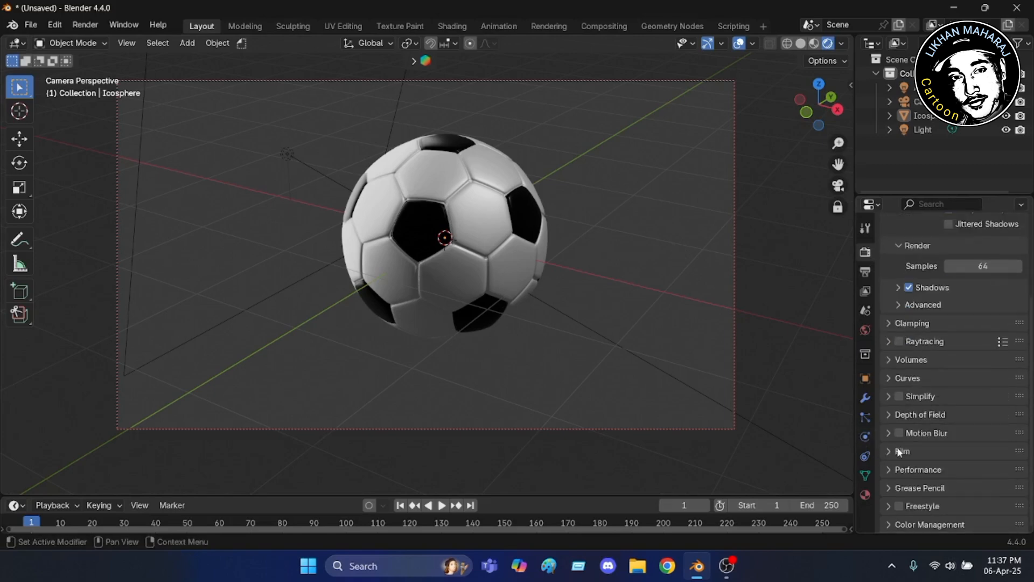
{"action": "left_click", "coordinate": [892, 453]}
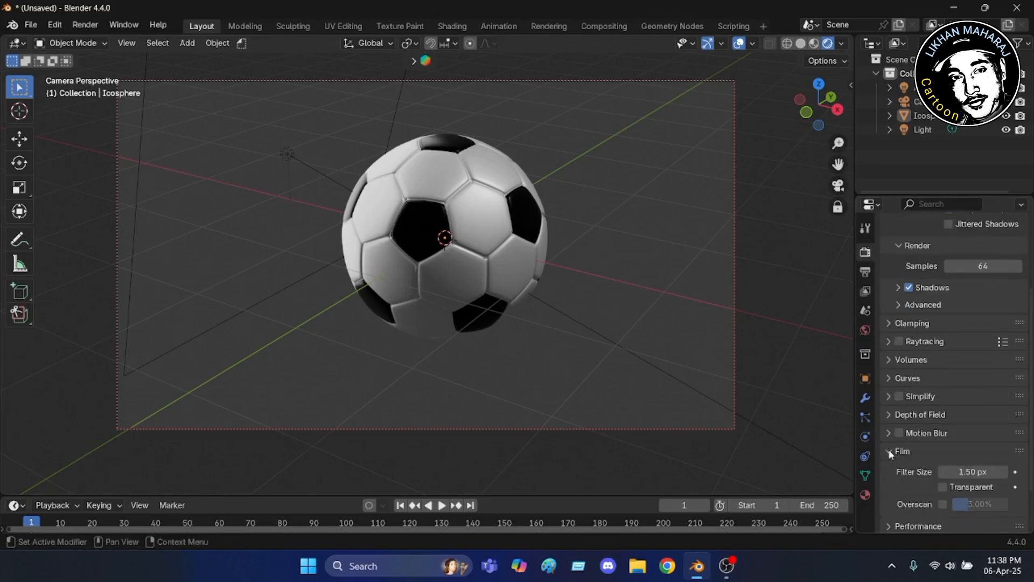
{"action": "scroll", "coordinate": [911, 415], "scroll_direction": "down", "scroll_amount": 1}
{"action": "scroll", "coordinate": [910, 410], "scroll_direction": "down", "scroll_amount": 1}
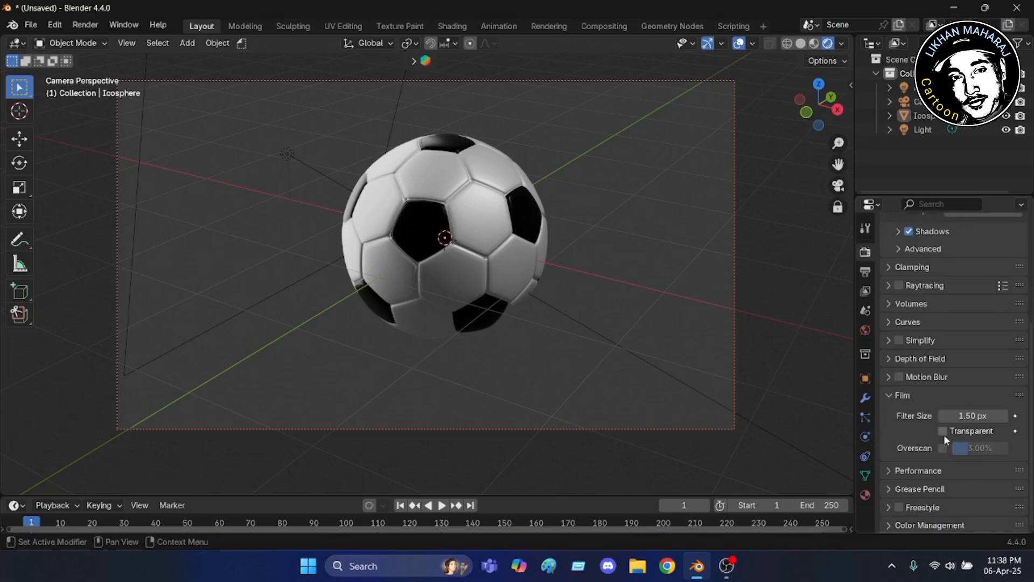
{"action": "left_click", "coordinate": [943, 431]}
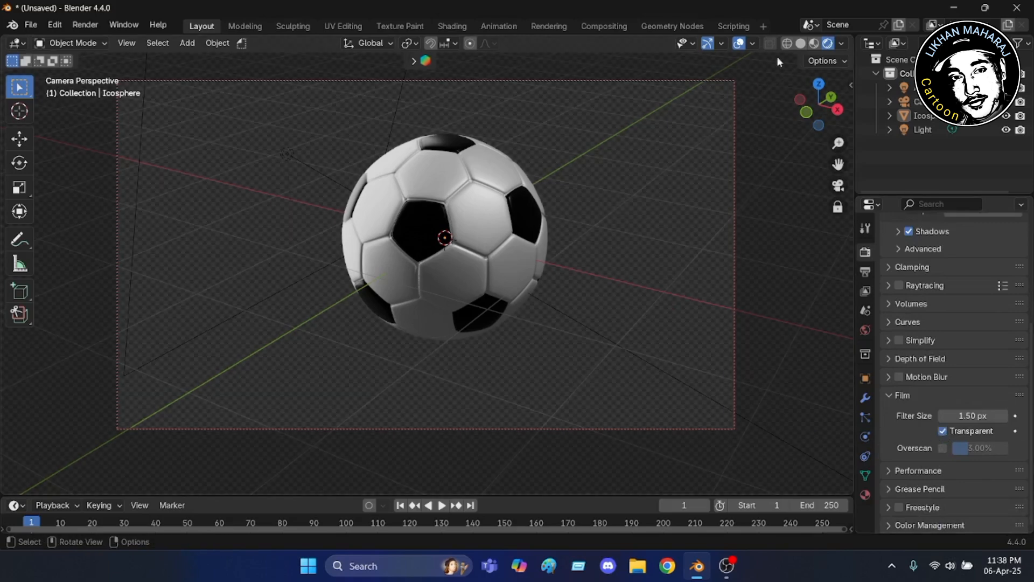
Hide the viewport overlays and gizmos, and bring the camera closer so the ball fills more of the frame.
{"action": "left_click", "coordinate": [741, 45]}
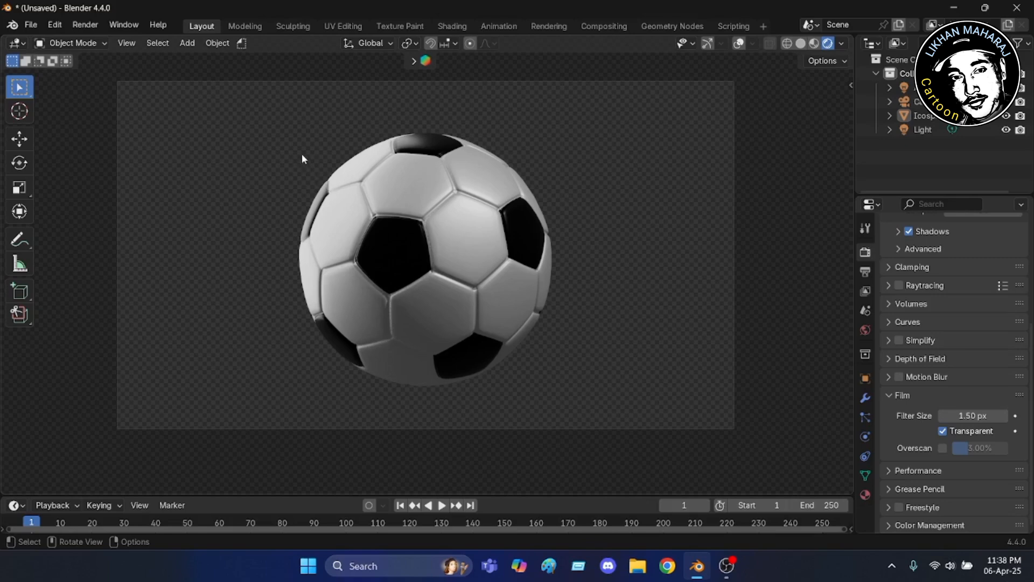
{"action": "scroll", "coordinate": [302, 153], "scroll_direction": "up", "scroll_amount": 1}
{"action": "scroll", "coordinate": [301, 153], "scroll_direction": "down", "scroll_amount": 2}
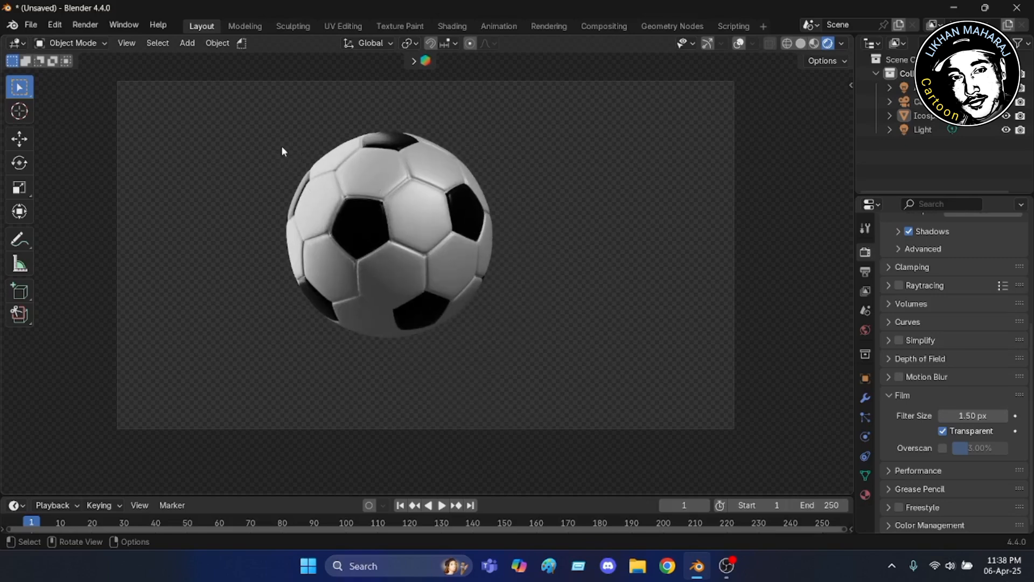
{"action": "scroll", "coordinate": [282, 146], "scroll_direction": "up", "scroll_amount": 1}
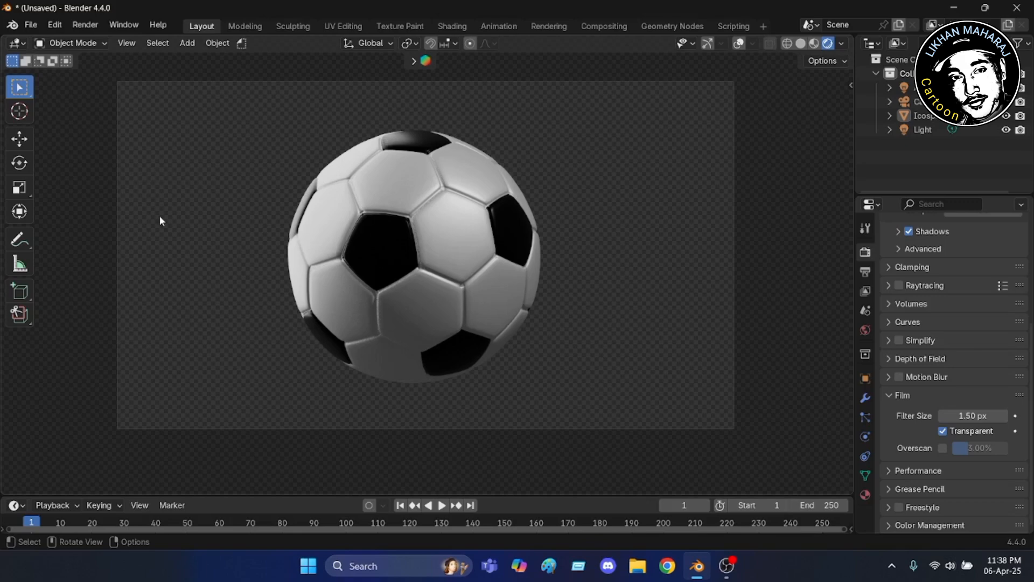